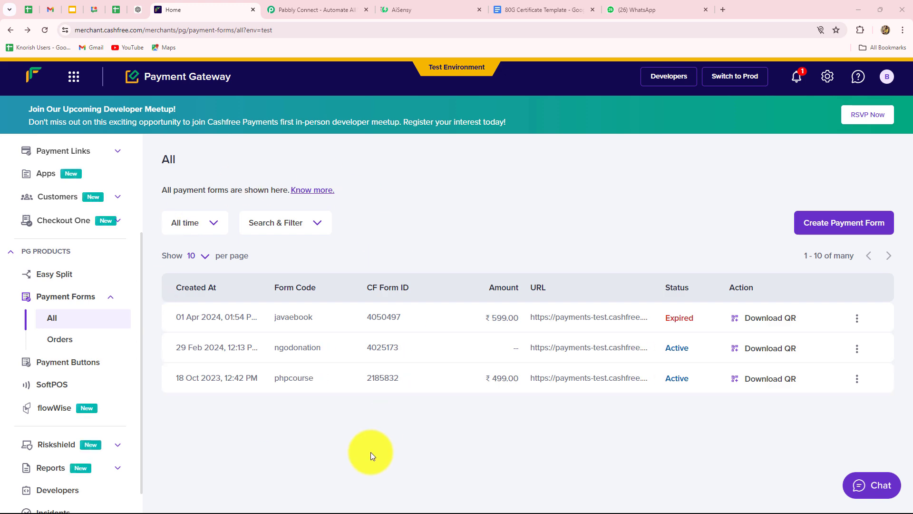
Review the donor placeholders in the 80G Certificate Template, then return to the Pabbly Connect homepage.
{"action": "key", "text": "ctrl+Tab"}
{"action": "key", "text": "ctrl+Tab"}
{"action": "key", "text": "ctrl+Tab"}
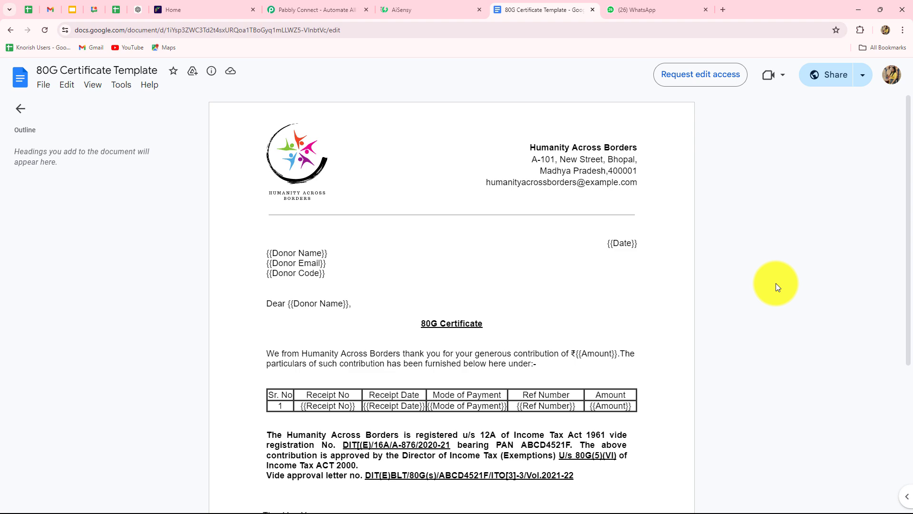
{"action": "scroll", "coordinate": [776, 284], "scroll_direction": "down", "scroll_amount": 3}
{"action": "scroll", "coordinate": [775, 284], "scroll_direction": "up", "scroll_amount": 2}
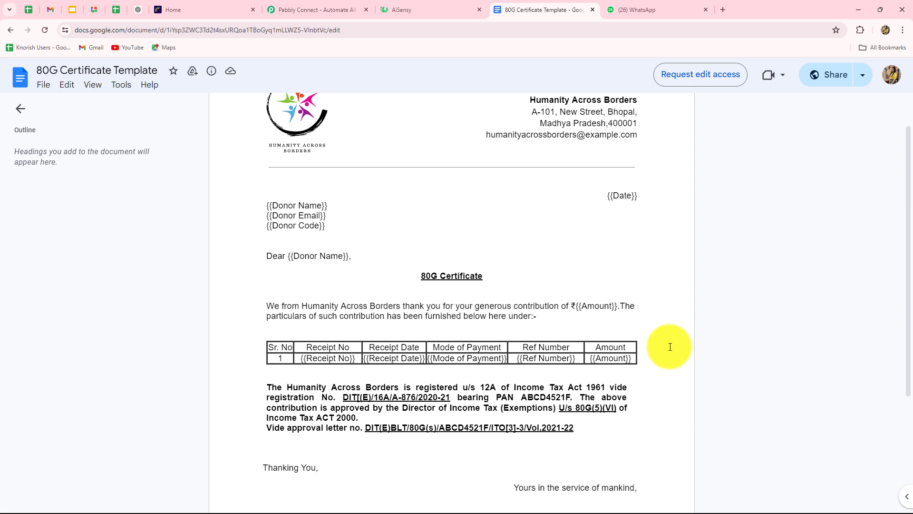
{"action": "scroll", "coordinate": [670, 346], "scroll_direction": "up", "scroll_amount": 1}
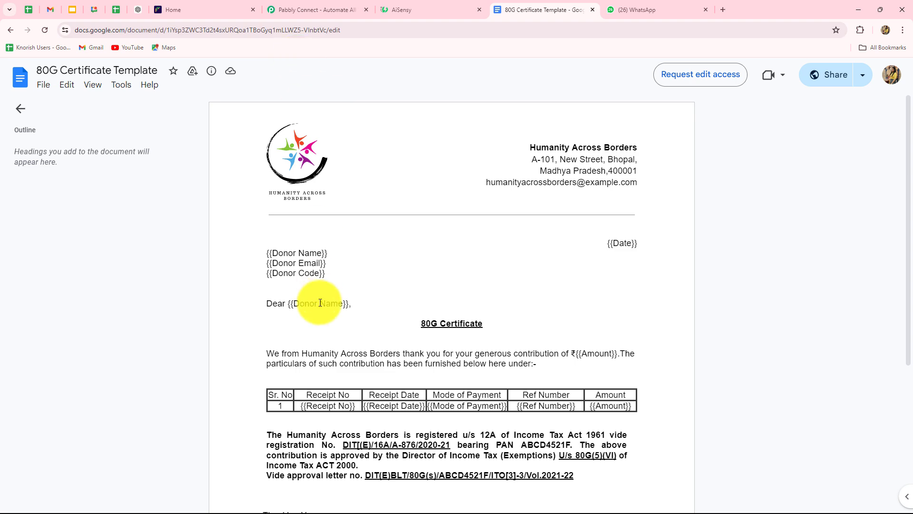
{"action": "left_click", "coordinate": [304, 11]}
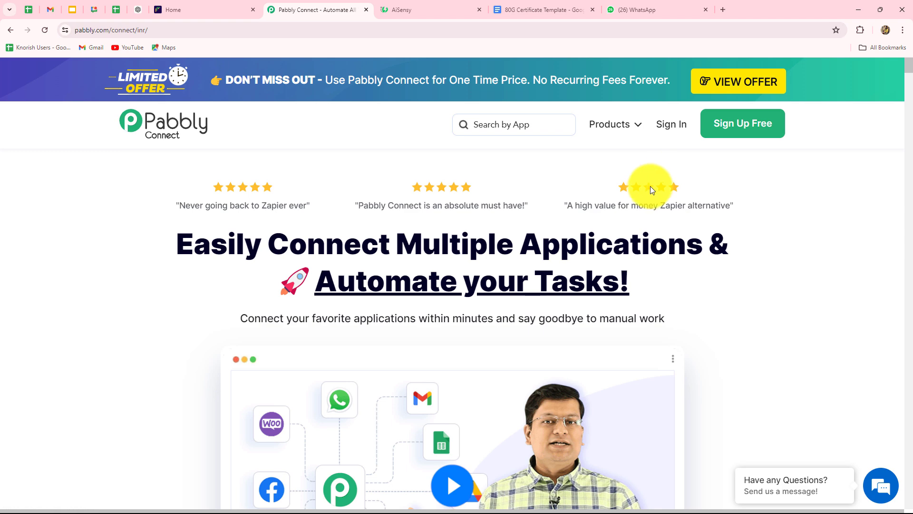
Sign in and open the Pabbly Connect dashboard, which shows 2980 tasks remaining.
{"action": "left_click", "coordinate": [668, 125]}
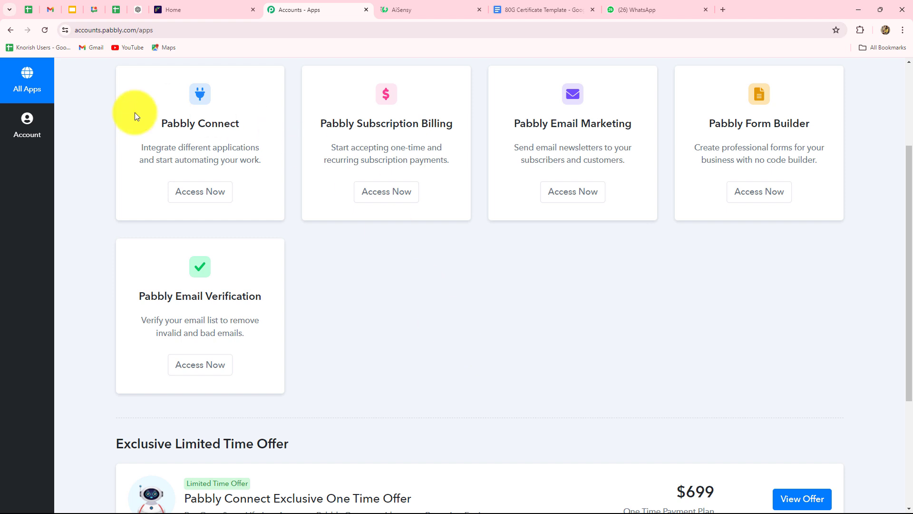
{"action": "left_click_drag", "start_coordinate": [165, 125], "coordinate": [256, 126]}
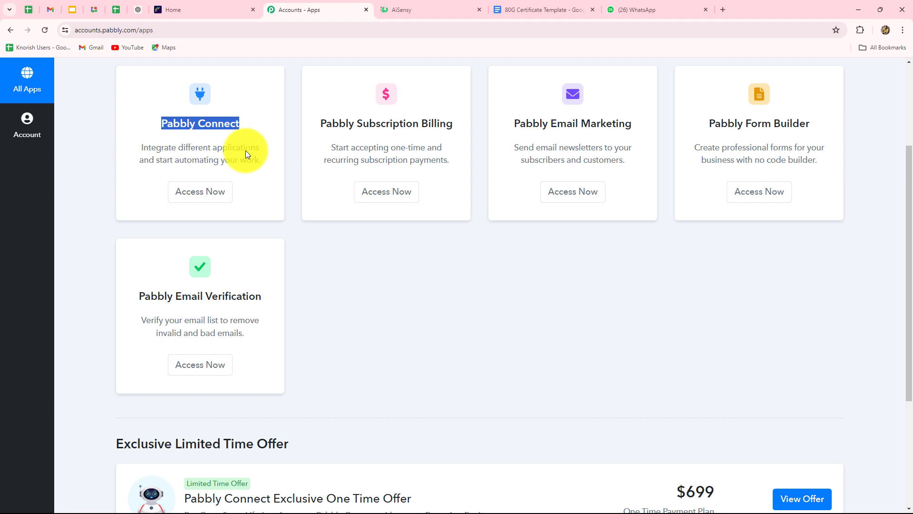
{"action": "left_click", "coordinate": [218, 192]}
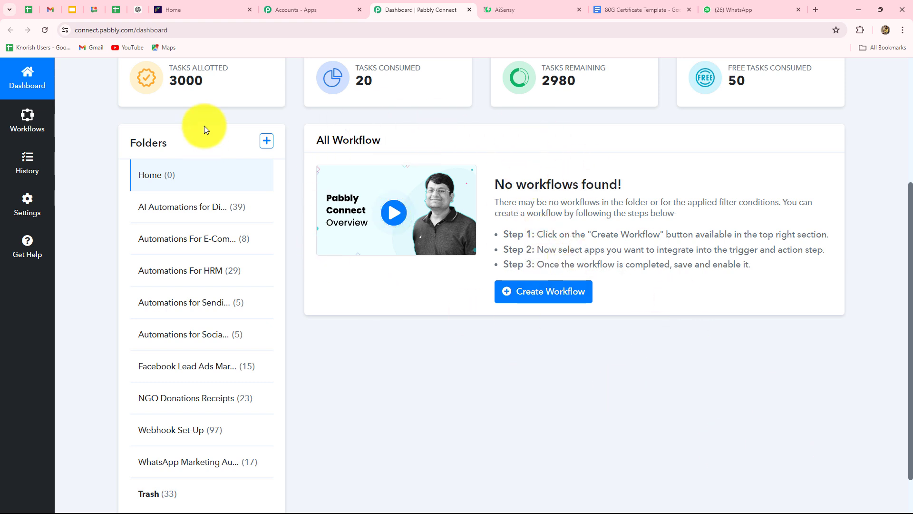
{"action": "scroll", "coordinate": [504, 344], "scroll_direction": "down", "scroll_amount": 1}
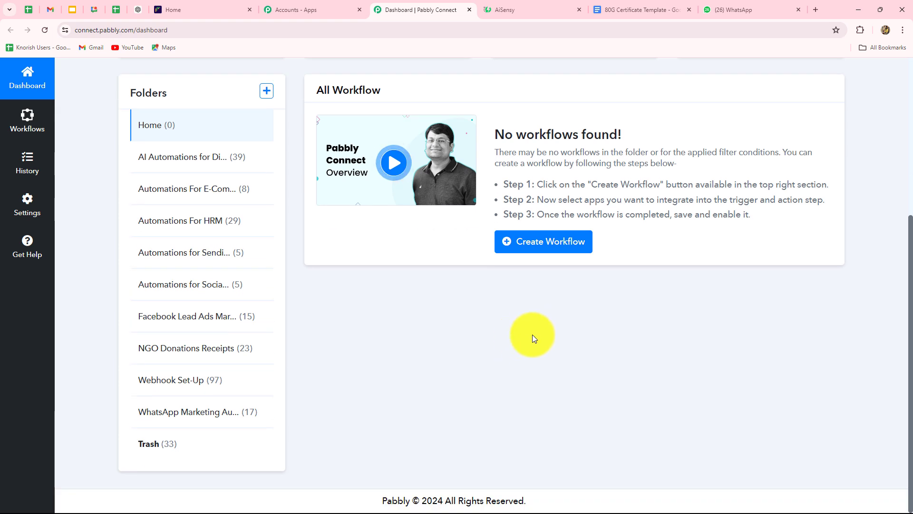
{"action": "scroll", "coordinate": [517, 333], "scroll_direction": "up", "scroll_amount": 3}
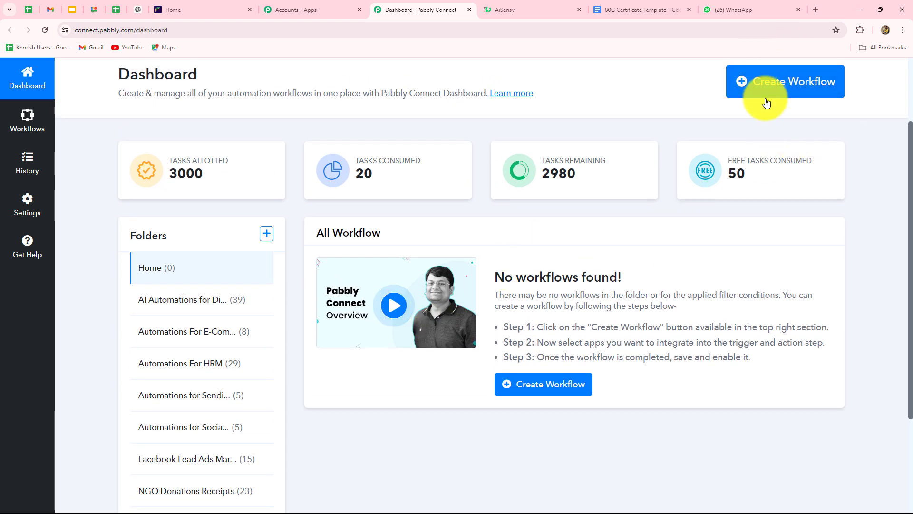
Create a workflow named for auto-generating 80G receipts via Cashfree in the NGO Donations Receipts folder.
{"action": "left_click", "coordinate": [792, 90]}
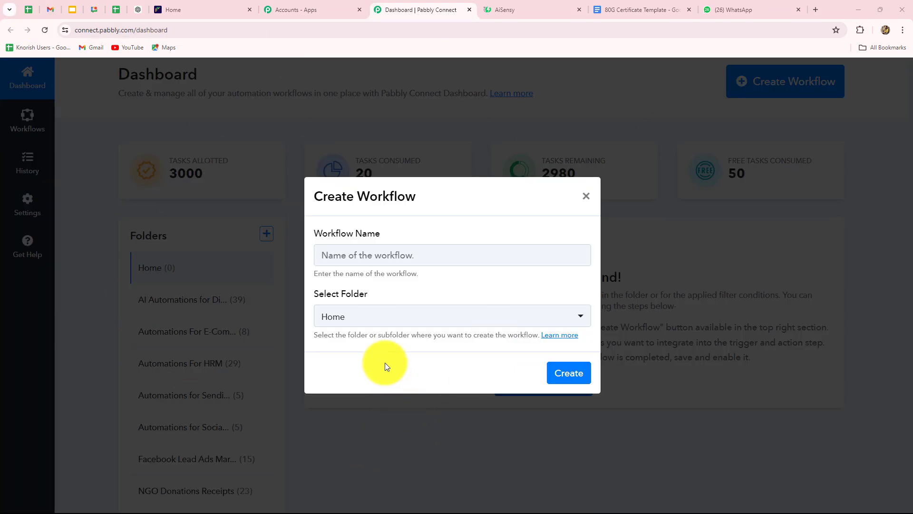
{"action": "left_click", "coordinate": [328, 252]}
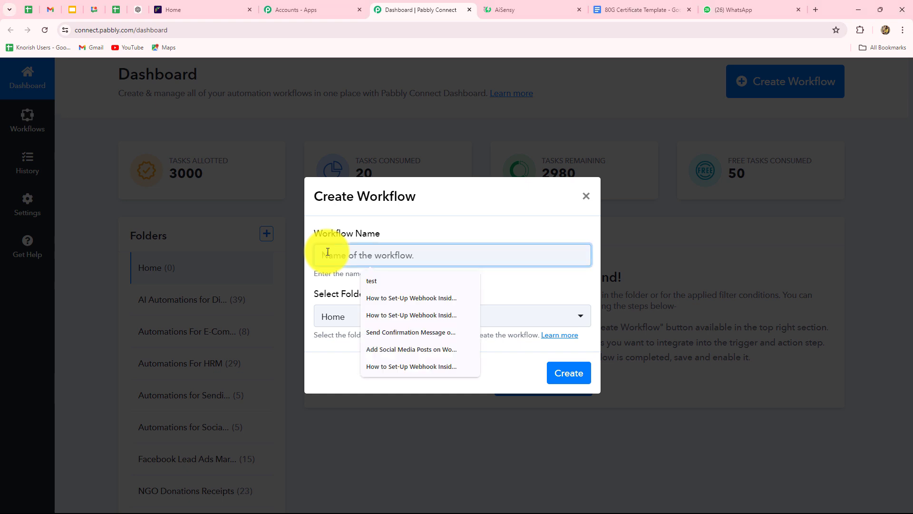
{"action": "key", "text": "ctrl+v"}
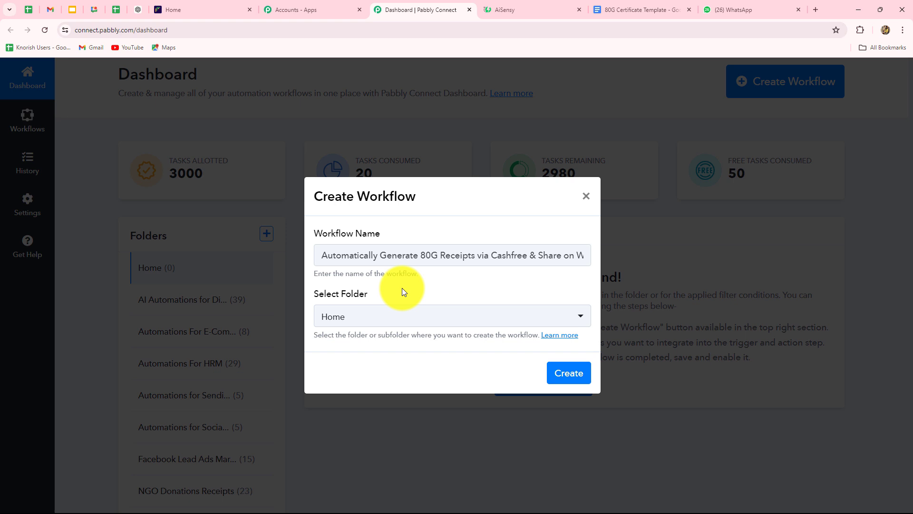
{"action": "left_click", "coordinate": [389, 318]}
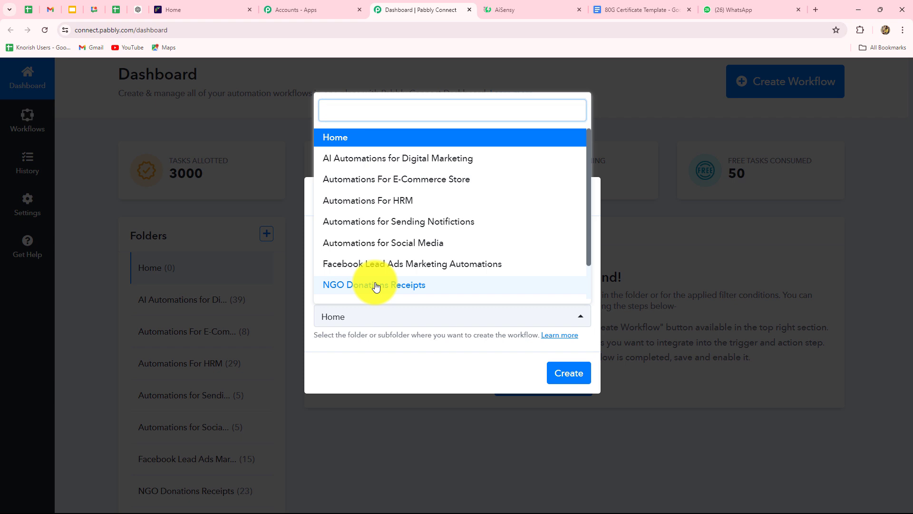
{"action": "left_click", "coordinate": [376, 286]}
{"action": "left_click", "coordinate": [574, 374]}
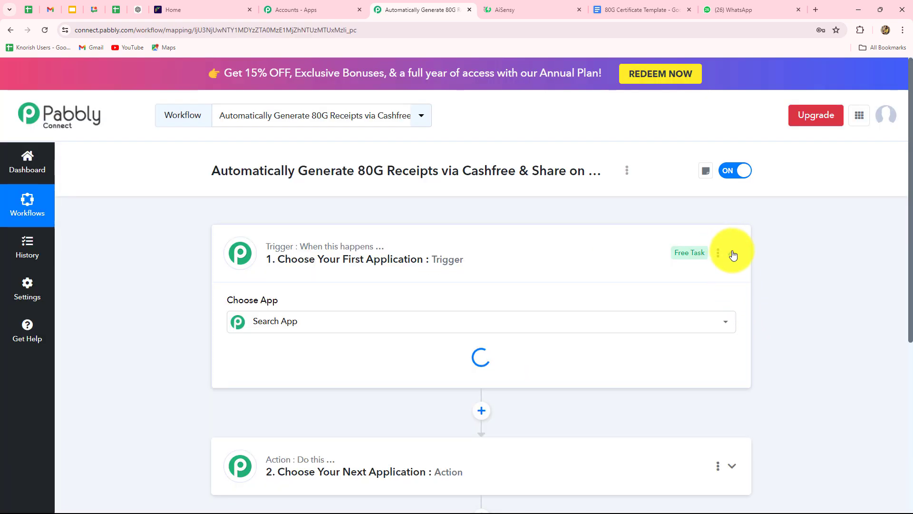
{"action": "left_click", "coordinate": [733, 254]}
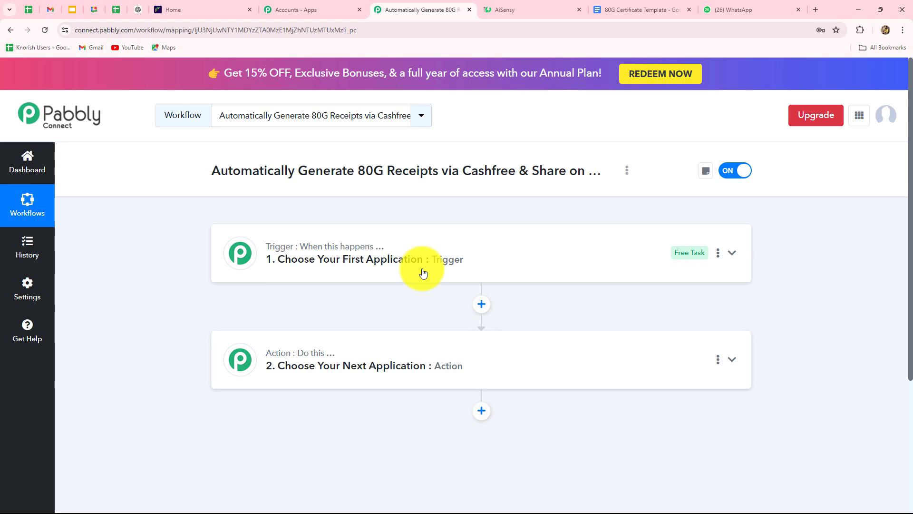
{"action": "scroll", "coordinate": [273, 405], "scroll_direction": "down", "scroll_amount": 3}
{"action": "scroll", "coordinate": [274, 405], "scroll_direction": "up", "scroll_amount": 3}
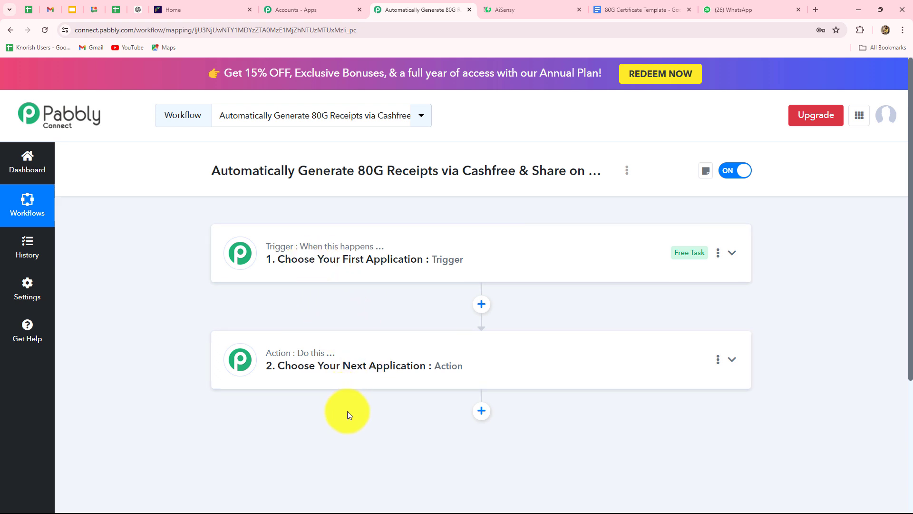
{"action": "scroll", "coordinate": [347, 398], "scroll_direction": "down", "scroll_amount": 3}
{"action": "scroll", "coordinate": [346, 394], "scroll_direction": "up", "scroll_amount": 3}
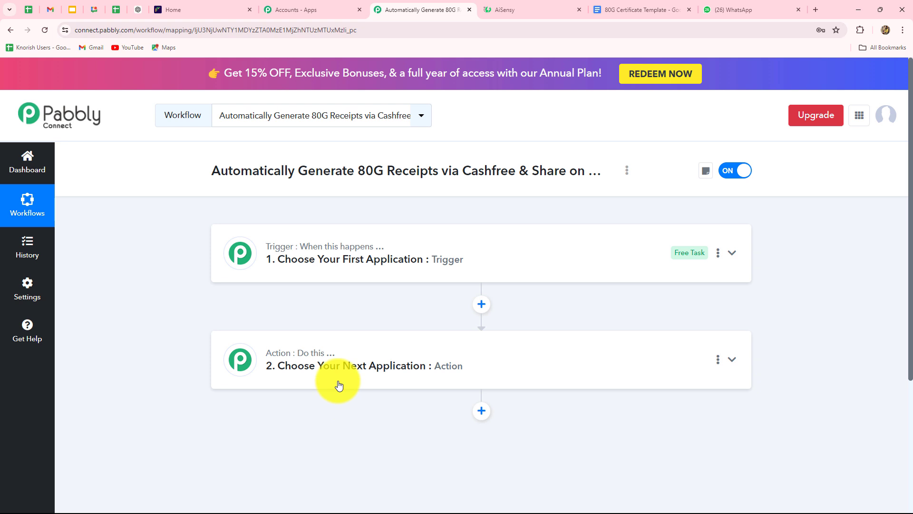
Set the workflow trigger to Cashfree with the Payment via Form event.
{"action": "left_click", "coordinate": [307, 250]}
{"action": "scroll", "coordinate": [281, 326], "scroll_direction": "down", "scroll_amount": 1}
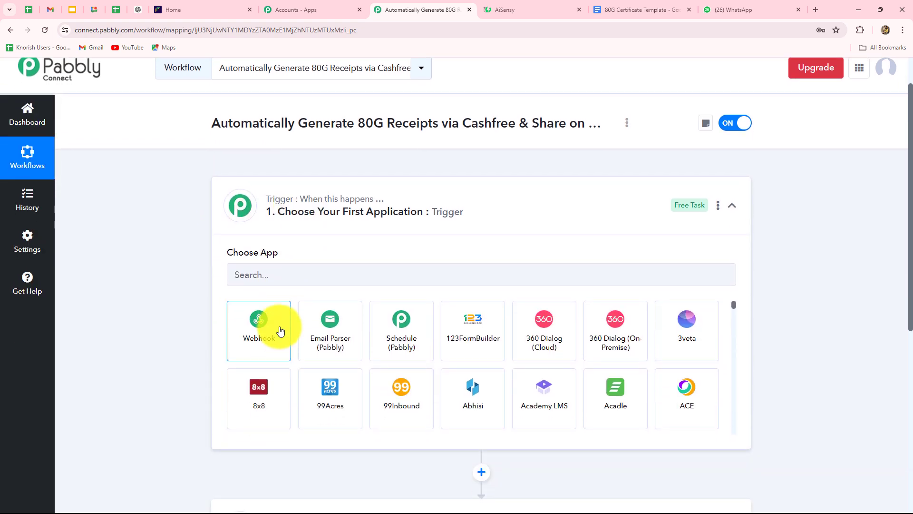
{"action": "left_click", "coordinate": [278, 277]}
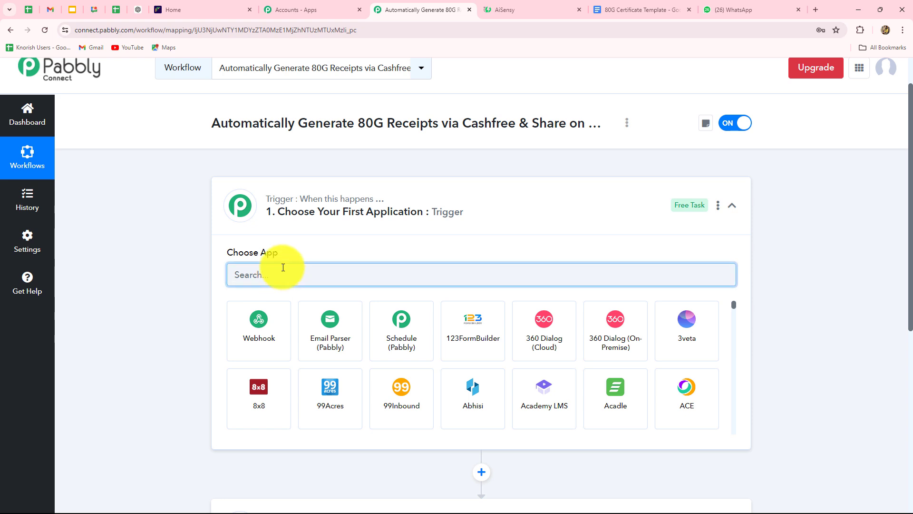
{"action": "type", "text": "Cas"}
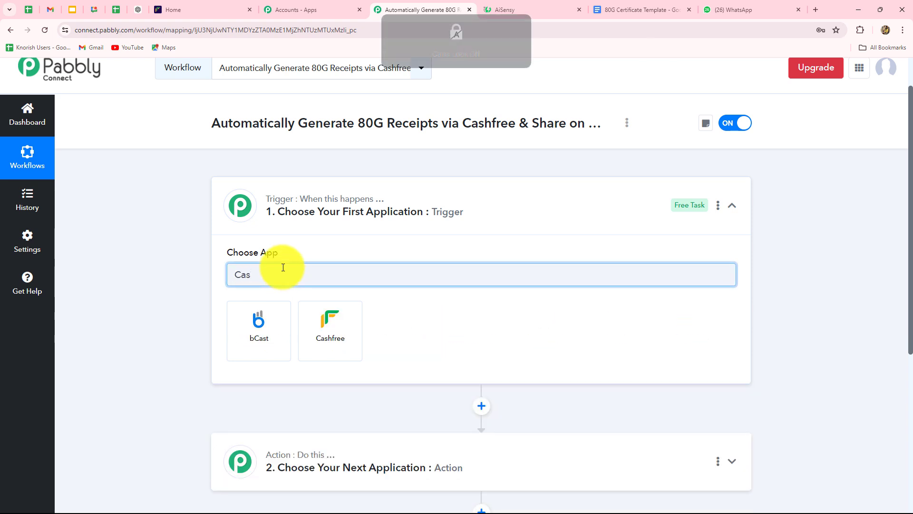
{"action": "left_click", "coordinate": [322, 329]}
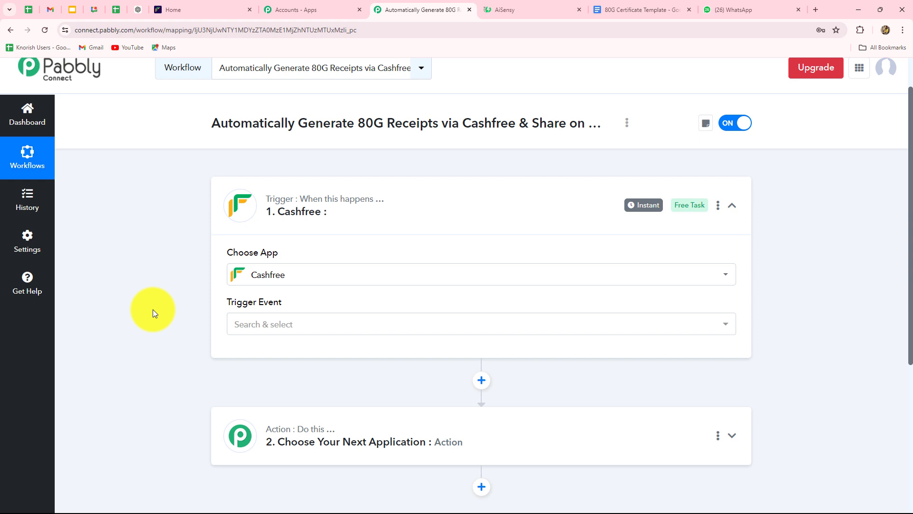
{"action": "left_click", "coordinate": [285, 330]}
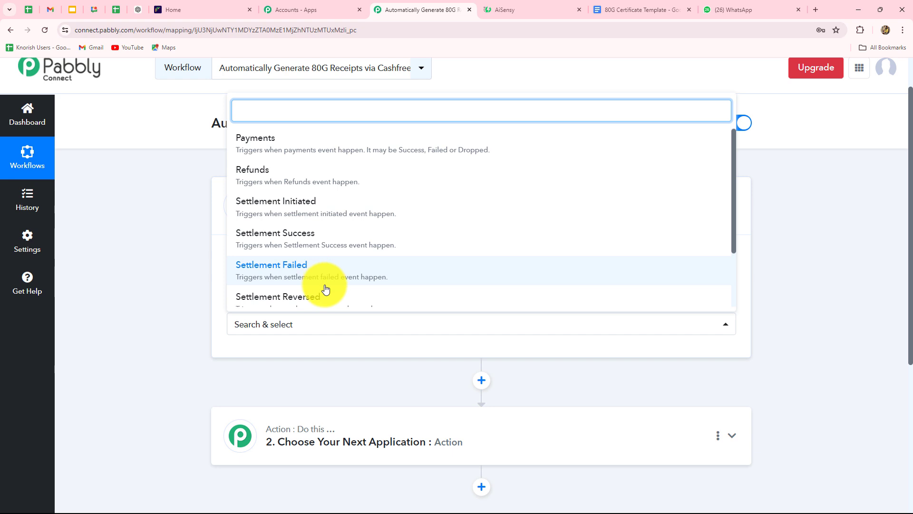
{"action": "scroll", "coordinate": [326, 284], "scroll_direction": "down", "scroll_amount": 2}
{"action": "scroll", "coordinate": [326, 284], "scroll_direction": "up", "scroll_amount": 2}
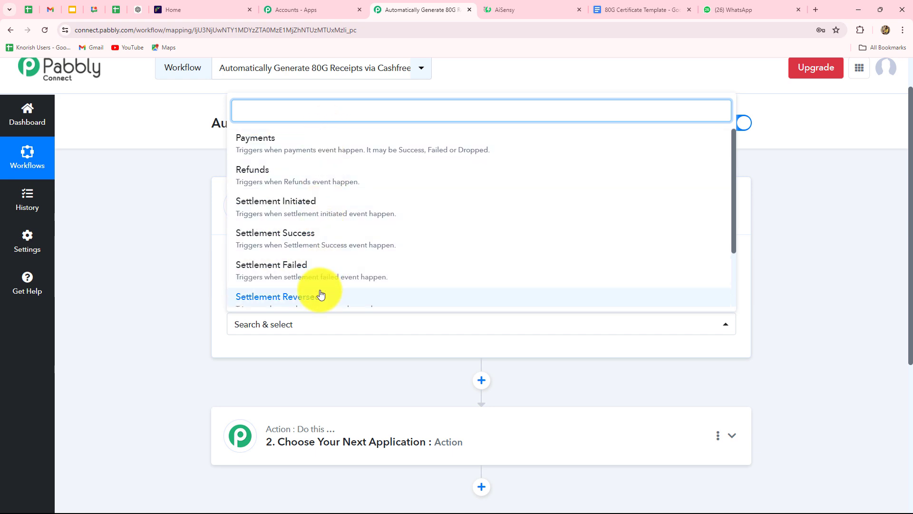
{"action": "scroll", "coordinate": [321, 294], "scroll_direction": "down", "scroll_amount": 2}
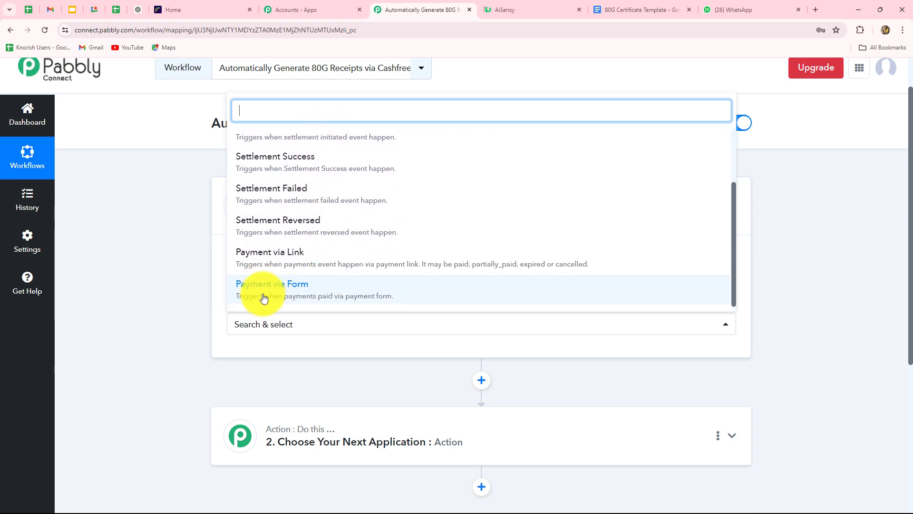
{"action": "left_click", "coordinate": [311, 292]}
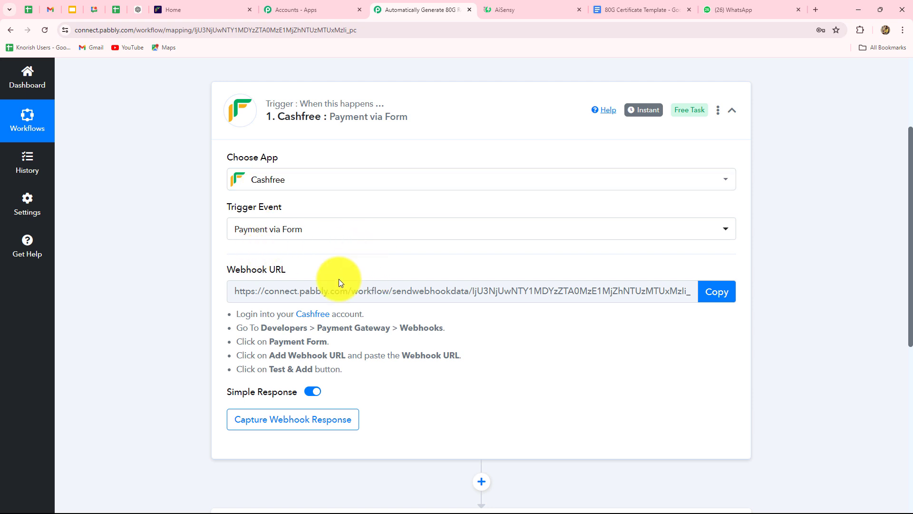
Copy the Cashfree trigger's webhook URL after reading the setup instructions.
{"action": "left_click_drag", "start_coordinate": [238, 316], "coordinate": [379, 373]}
{"action": "left_click", "coordinate": [532, 371]}
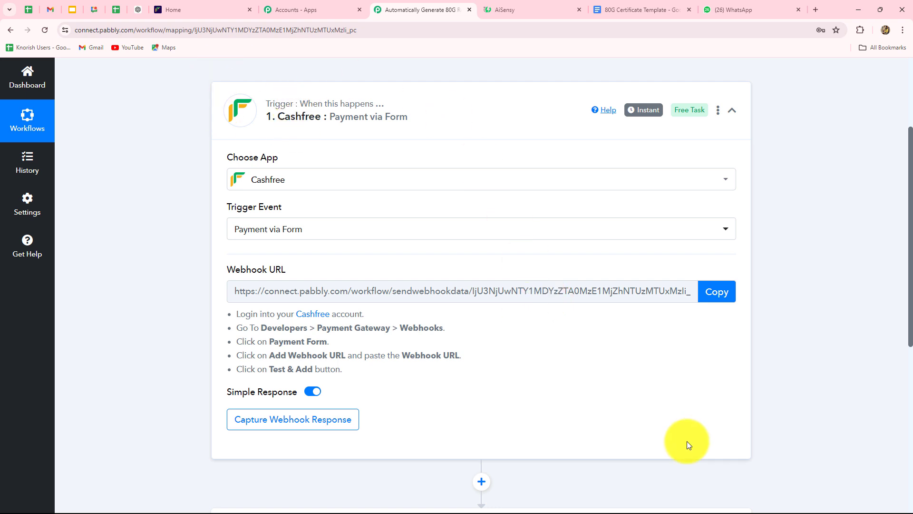
{"action": "left_click", "coordinate": [713, 295]}
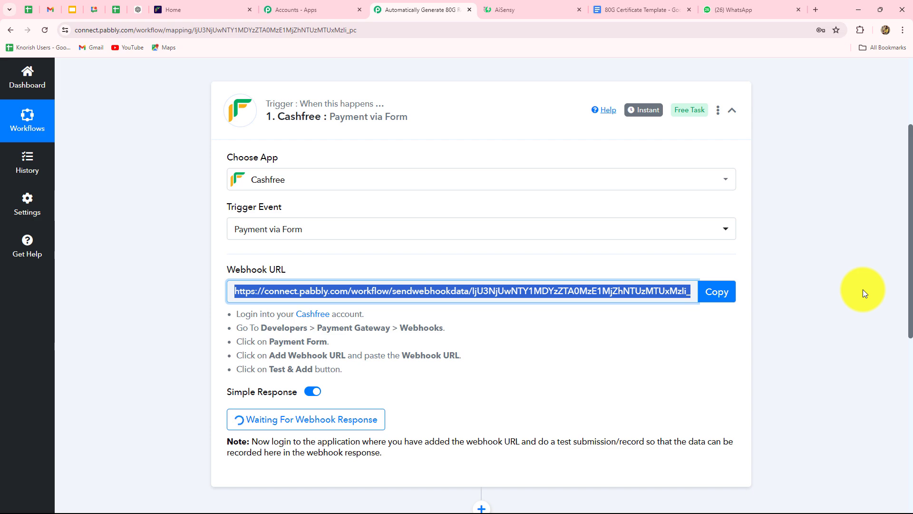
In the Cashfree dashboard, start a new endpoint under Developers > Webhooks.
{"action": "left_click", "coordinate": [203, 13]}
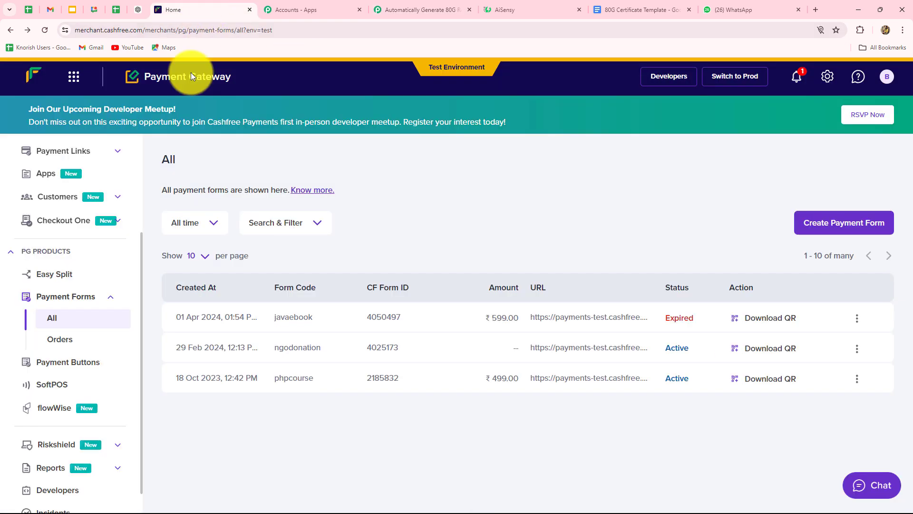
{"action": "scroll", "coordinate": [65, 369], "scroll_direction": "down", "scroll_amount": 1}
{"action": "left_click", "coordinate": [62, 462]}
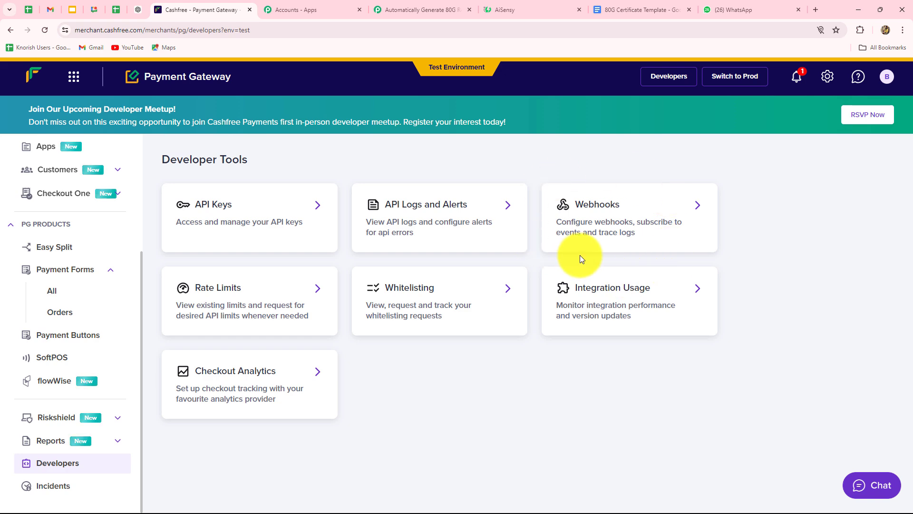
{"action": "left_click", "coordinate": [693, 204]}
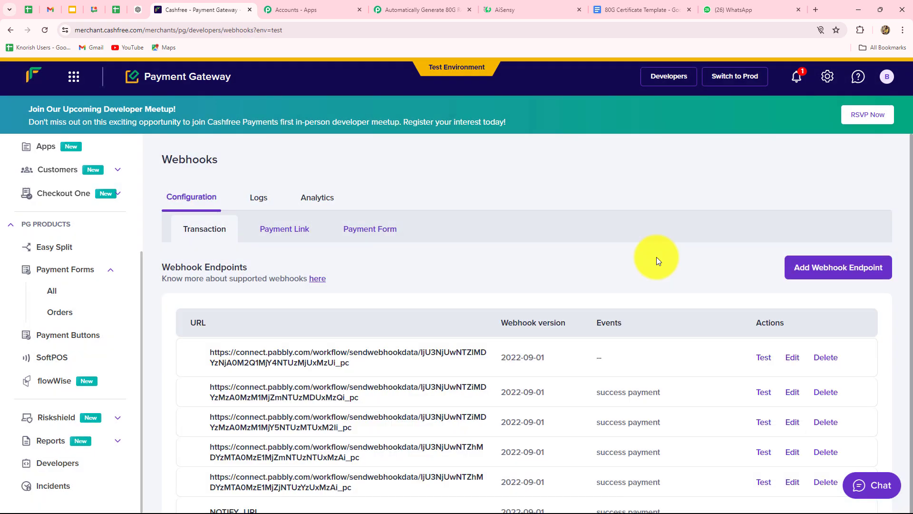
{"action": "scroll", "coordinate": [548, 307], "scroll_direction": "down", "scroll_amount": 1}
{"action": "scroll", "coordinate": [816, 269], "scroll_direction": "up", "scroll_amount": 1}
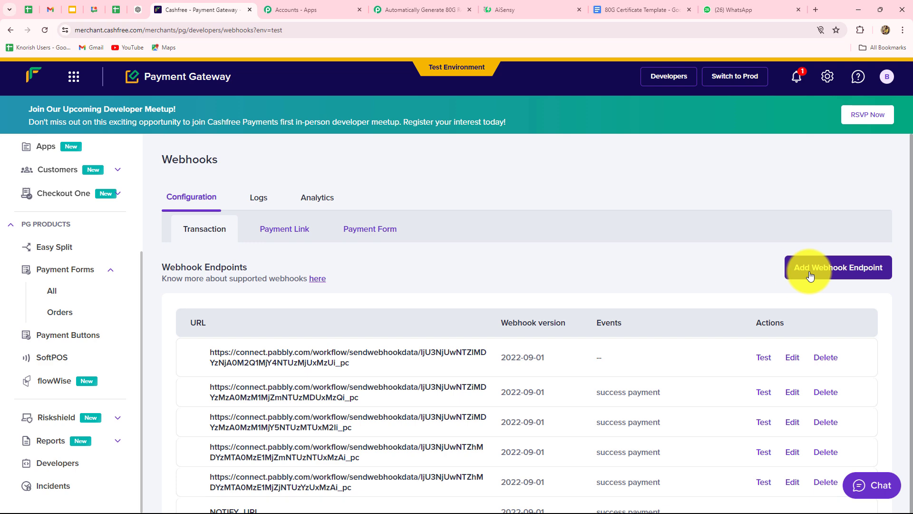
{"action": "left_click", "coordinate": [845, 271]}
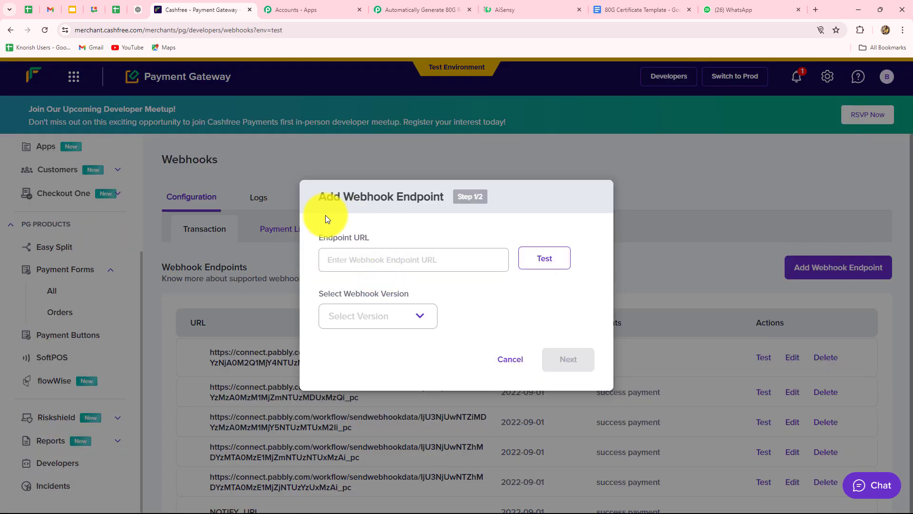
Paste the Pabbly webhook URL, choose version 2022-09-01, and test the endpoint.
{"action": "left_click", "coordinate": [384, 268]}
{"action": "key", "text": "ctrl+v"}
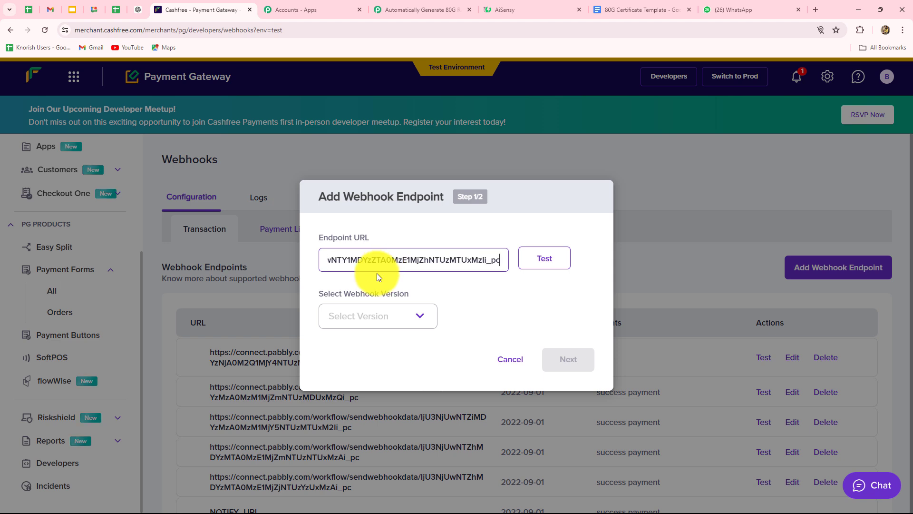
{"action": "left_click", "coordinate": [386, 322]}
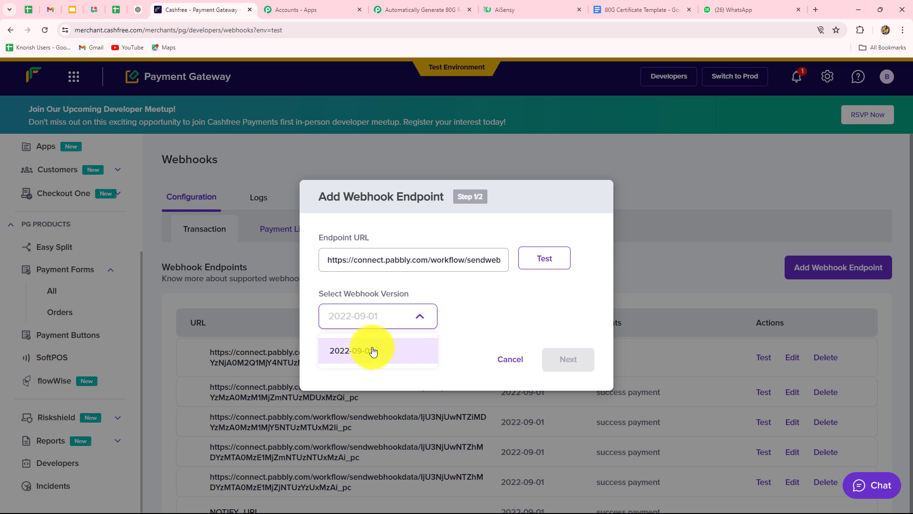
{"action": "left_click", "coordinate": [369, 355]}
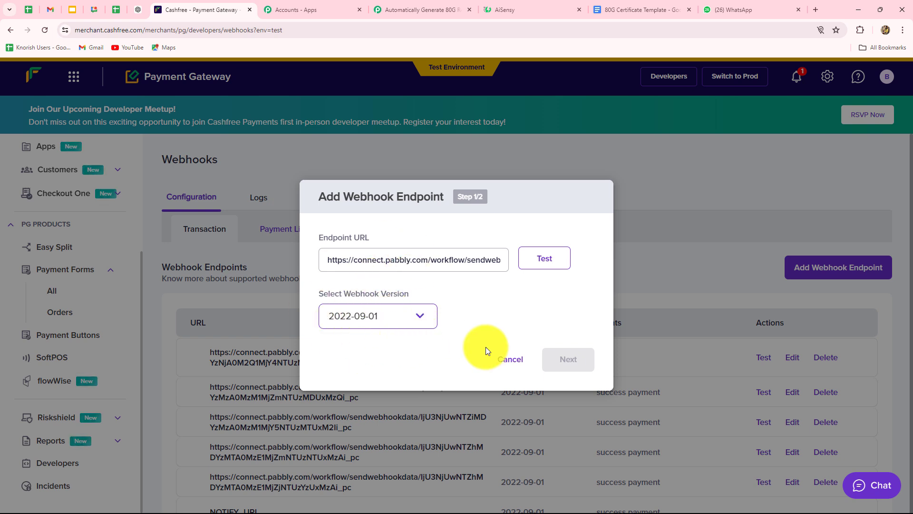
{"action": "left_click", "coordinate": [543, 258]}
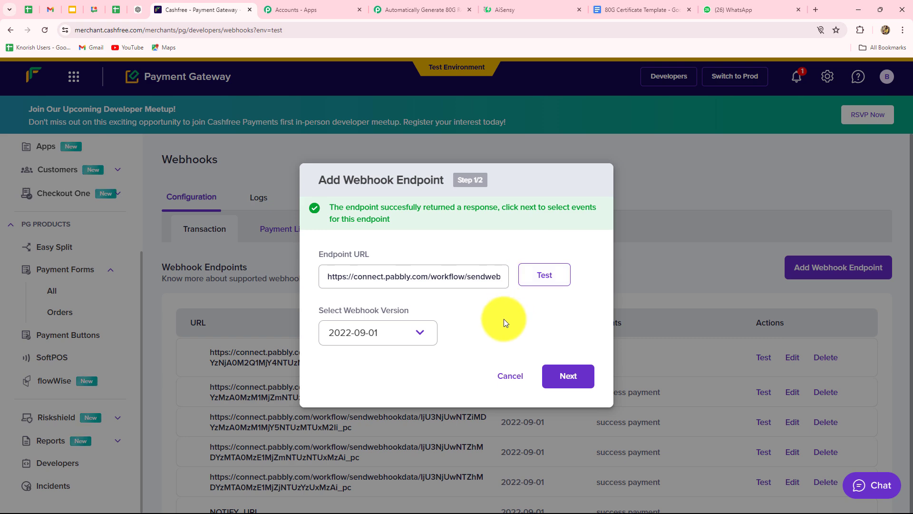
Review the captured Event Time and test_value in Pabbly, then re-capture a new webhook response.
{"action": "left_click", "coordinate": [428, 9]}
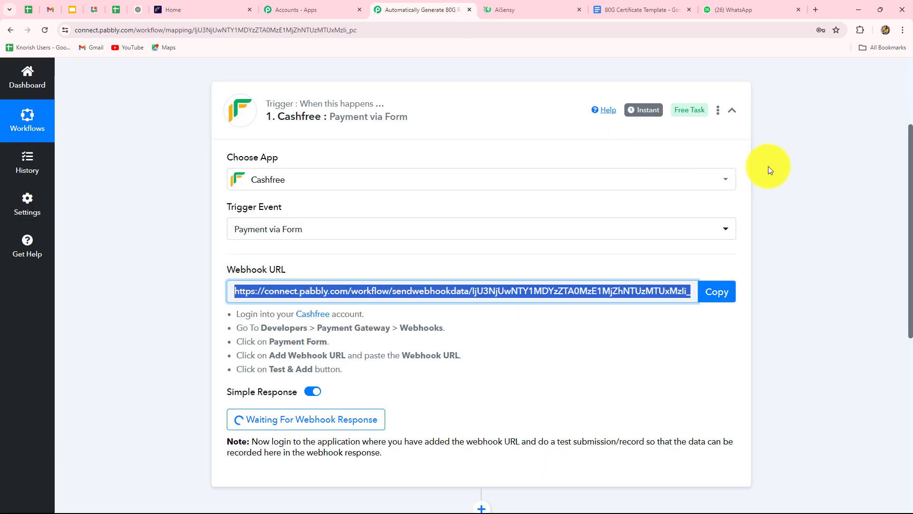
{"action": "scroll", "coordinate": [770, 164], "scroll_direction": "down", "scroll_amount": 5}
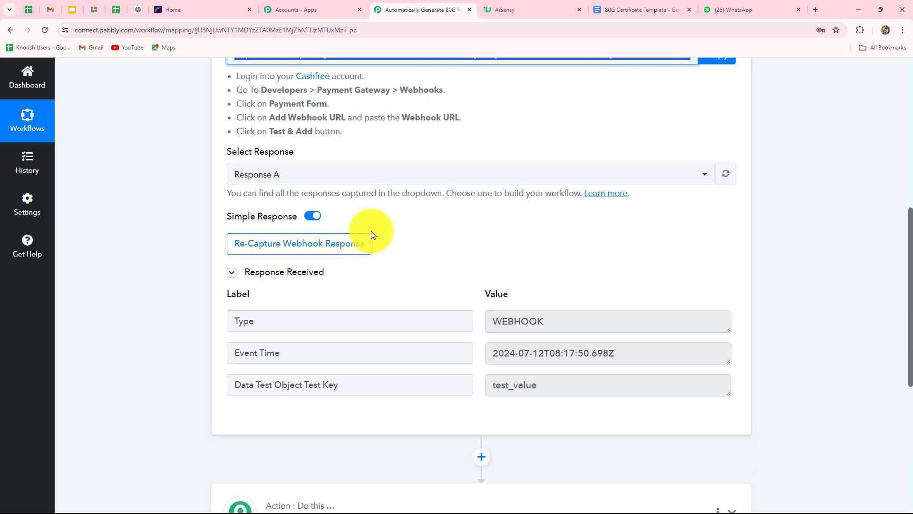
{"action": "left_click_drag", "start_coordinate": [545, 388], "coordinate": [463, 394]}
{"action": "left_click_drag", "start_coordinate": [628, 356], "coordinate": [485, 378]}
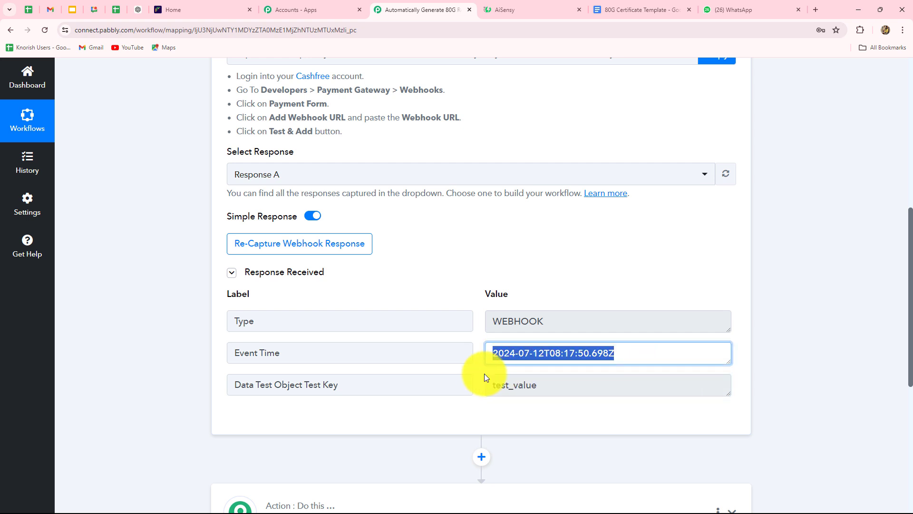
{"action": "left_click", "coordinate": [317, 252]}
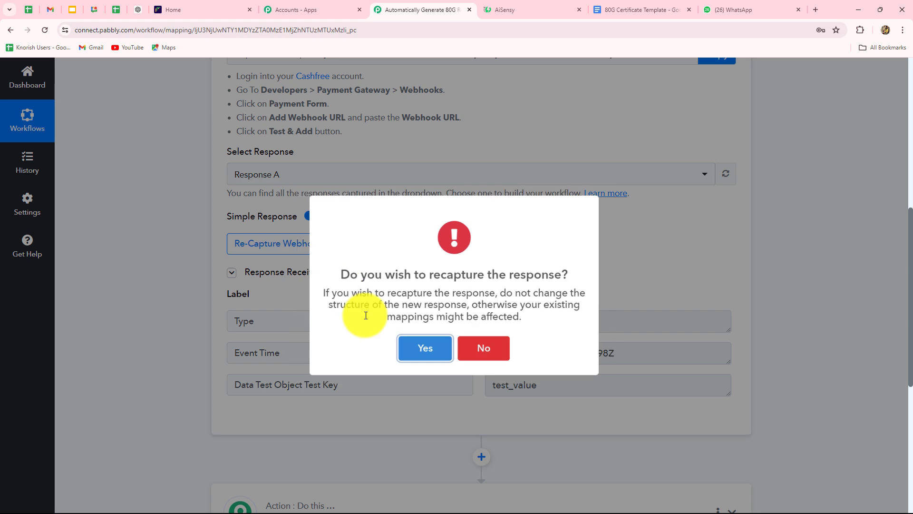
{"action": "left_click", "coordinate": [423, 348]}
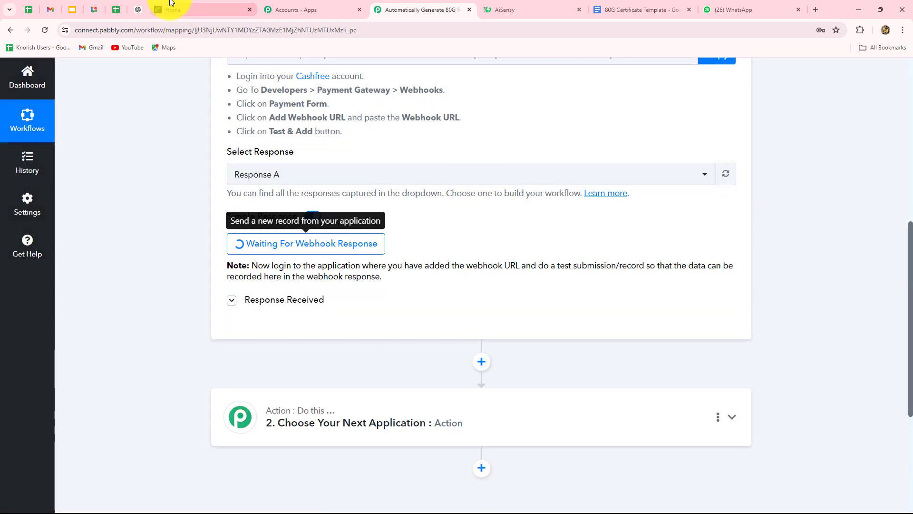
Subscribe the Cashfree endpoint to the success payment event and save the webhook.
{"action": "left_click", "coordinate": [188, 7]}
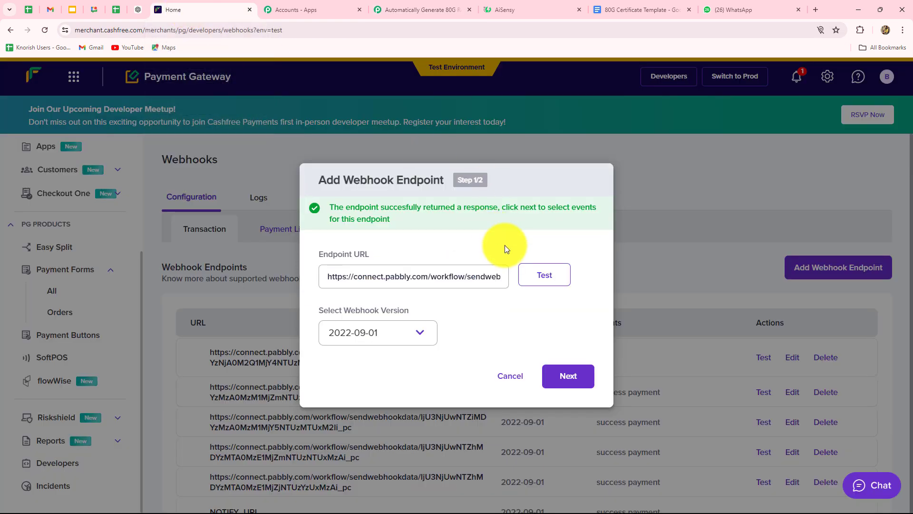
{"action": "left_click", "coordinate": [569, 380]}
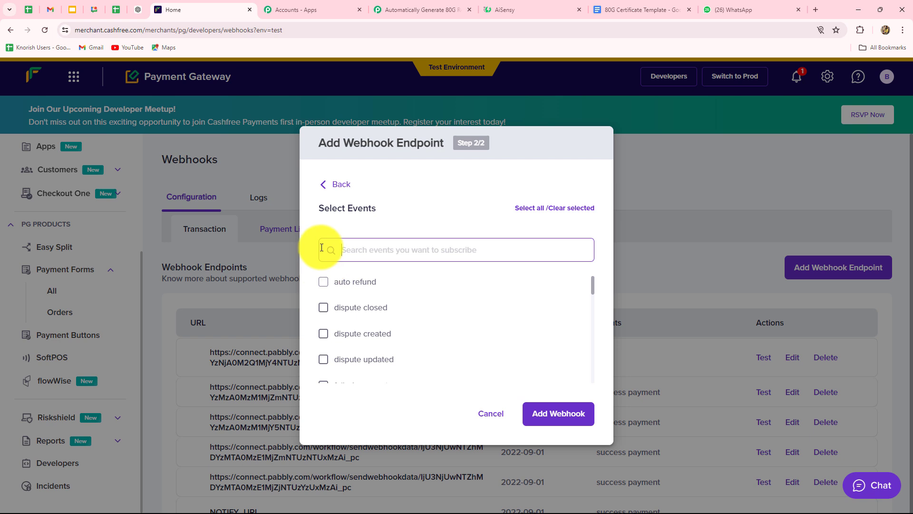
{"action": "scroll", "coordinate": [412, 289], "scroll_direction": "down", "scroll_amount": 3}
{"action": "scroll", "coordinate": [412, 289], "scroll_direction": "down", "scroll_amount": 5}
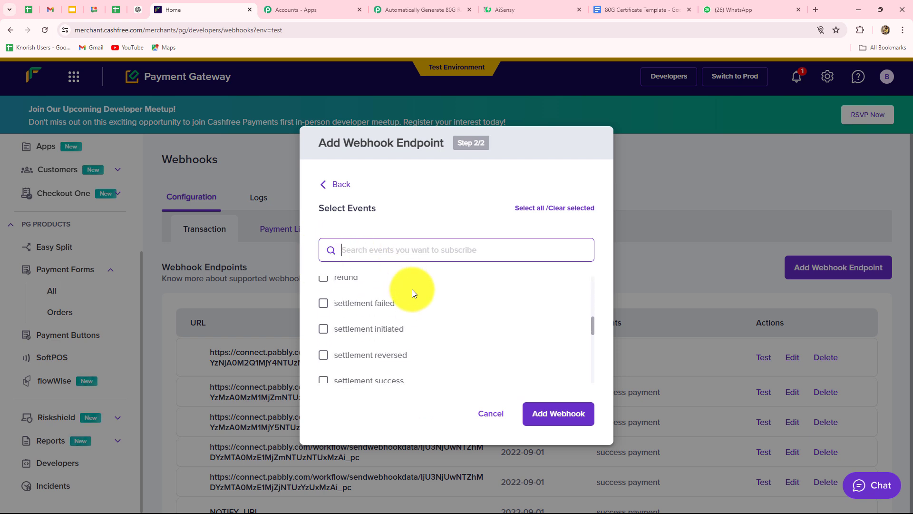
{"action": "scroll", "coordinate": [412, 290], "scroll_direction": "down", "scroll_amount": 2}
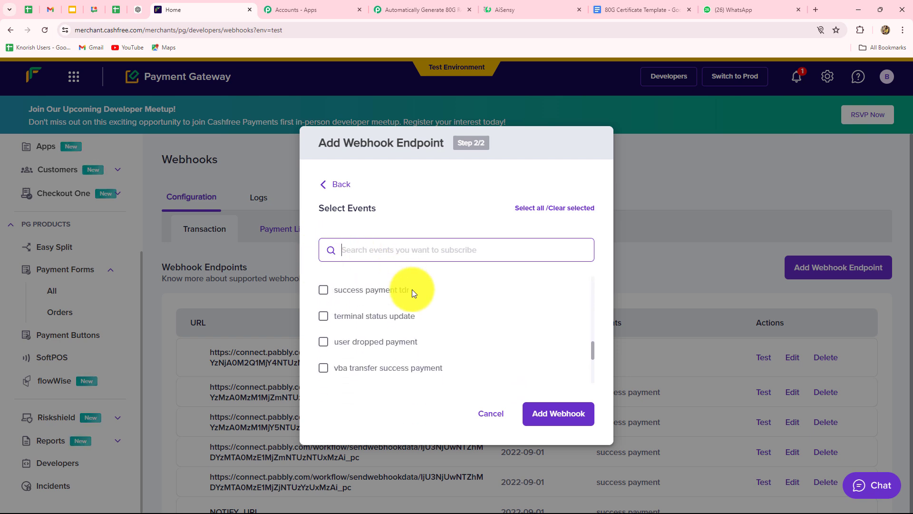
{"action": "scroll", "coordinate": [408, 291], "scroll_direction": "up", "scroll_amount": 2}
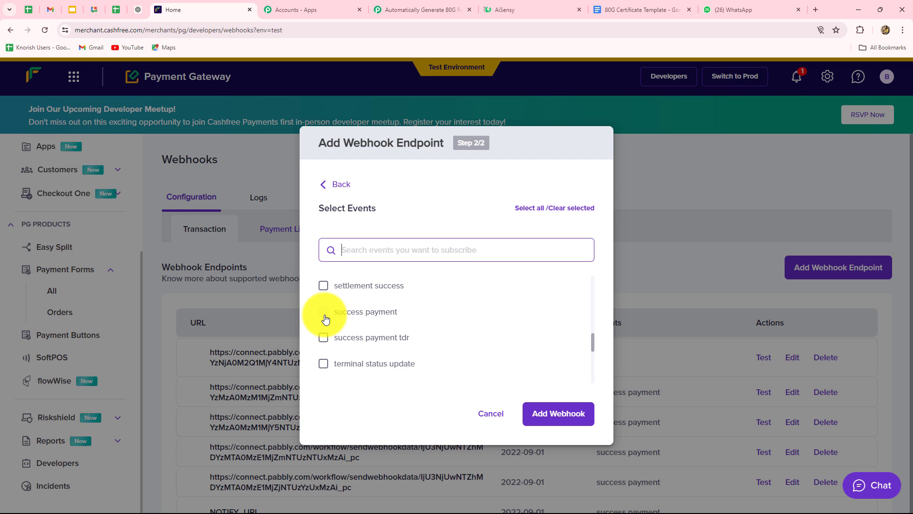
{"action": "left_click", "coordinate": [324, 315]}
{"action": "scroll", "coordinate": [460, 308], "scroll_direction": "down", "scroll_amount": 3}
{"action": "scroll", "coordinate": [460, 307], "scroll_direction": "down", "scroll_amount": 2}
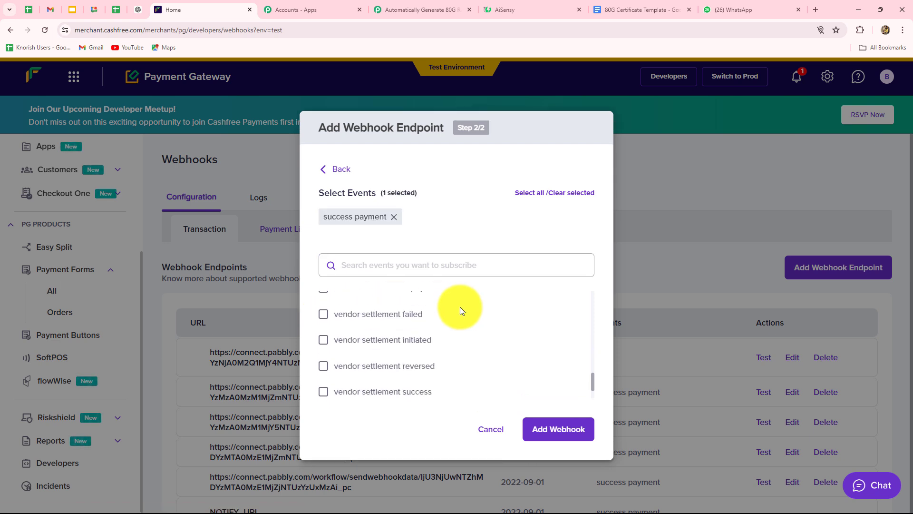
{"action": "left_click", "coordinate": [541, 429]}
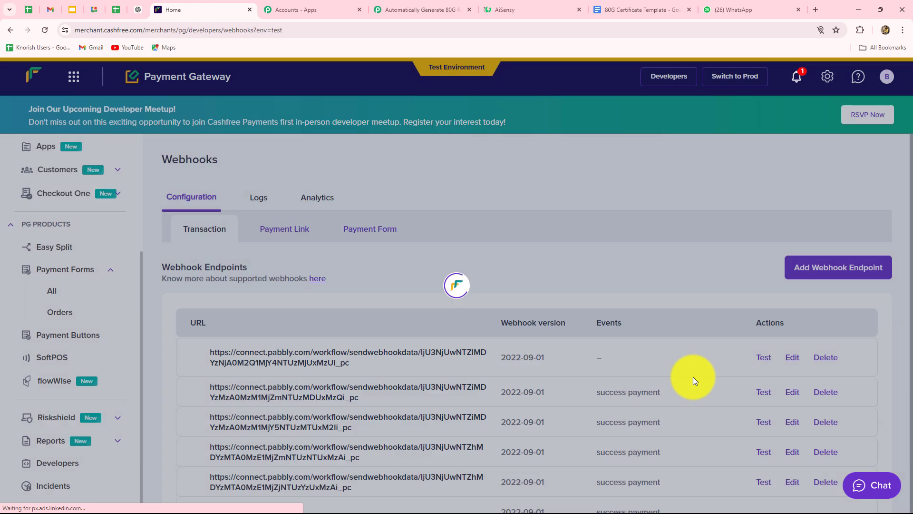
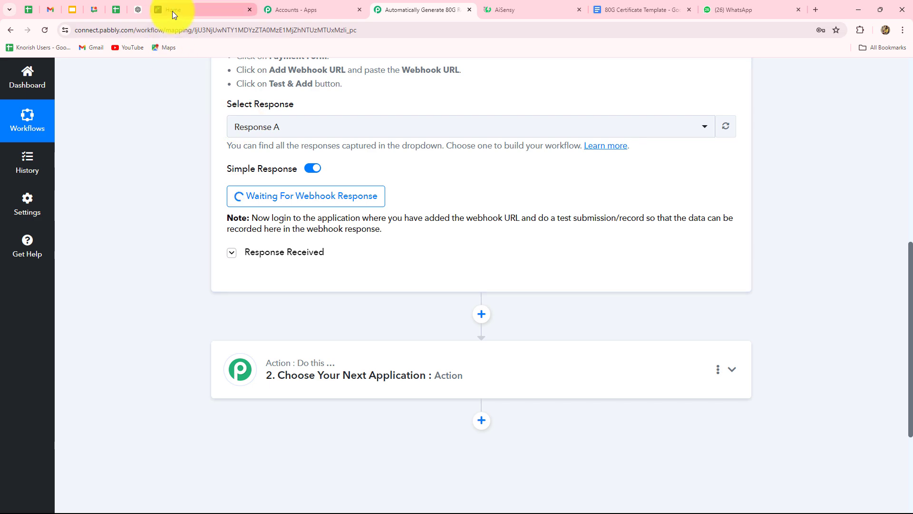
In Cashfree, list all payment forms, including the active ngodonation form.
{"action": "left_click", "coordinate": [172, 10]}
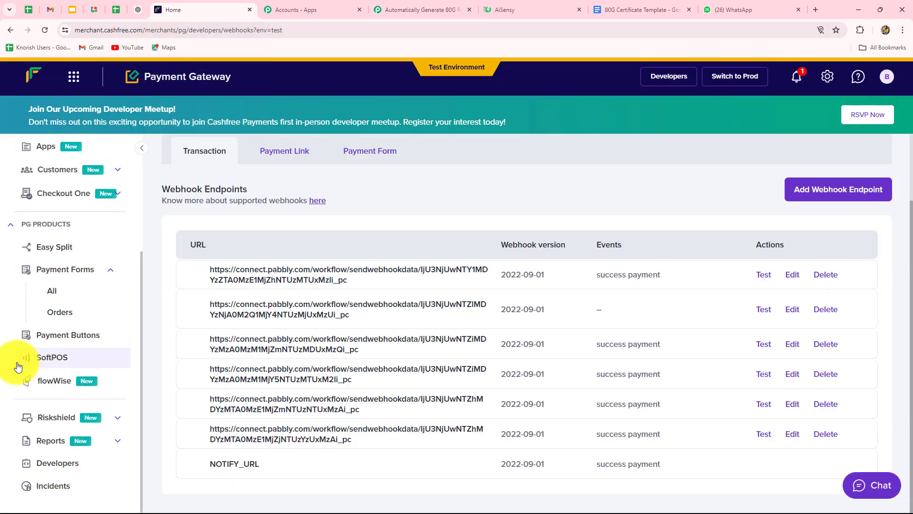
{"action": "left_click", "coordinate": [55, 292]}
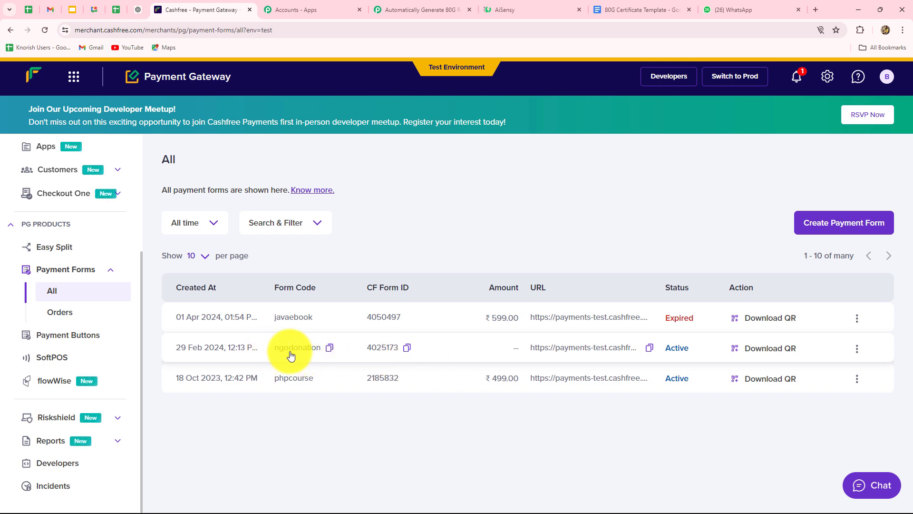
Copy the ngodonation form's link and load it in a new browser tab.
{"action": "left_click", "coordinate": [649, 347]}
{"action": "left_click", "coordinate": [815, 9]}
{"action": "key", "text": "ctrl+v"}
{"action": "key", "text": "Return"}
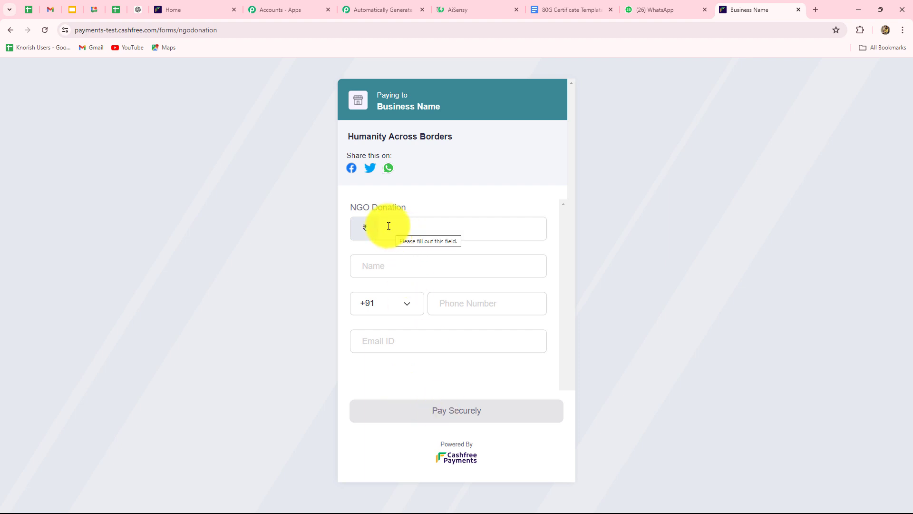
Enter a donation amount of 1000 on the ngodonation payment form.
{"action": "left_click", "coordinate": [183, 9]}
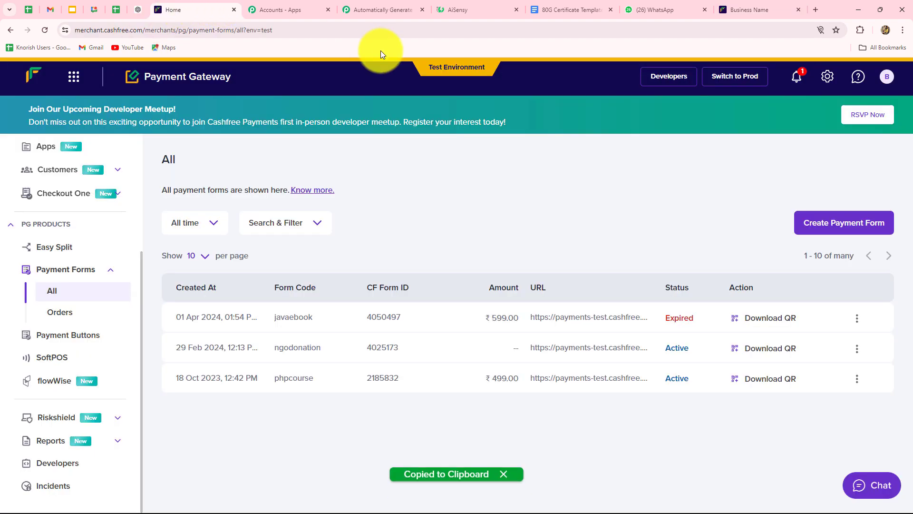
{"action": "left_click", "coordinate": [761, 9]}
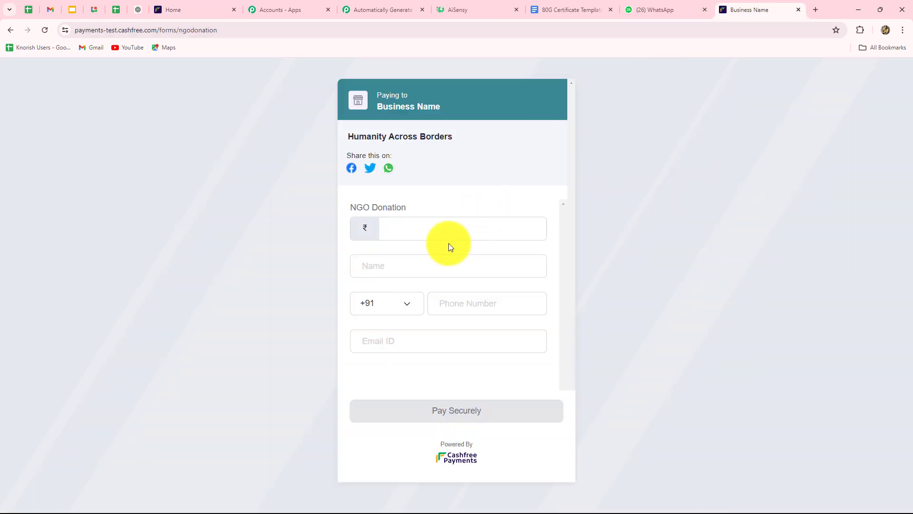
{"action": "left_click", "coordinate": [414, 231]}
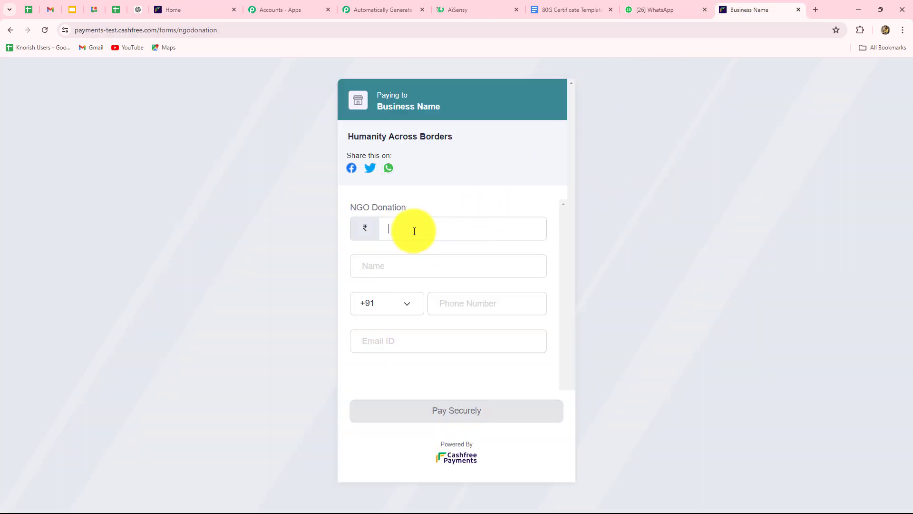
{"action": "type", "text": "1000"}
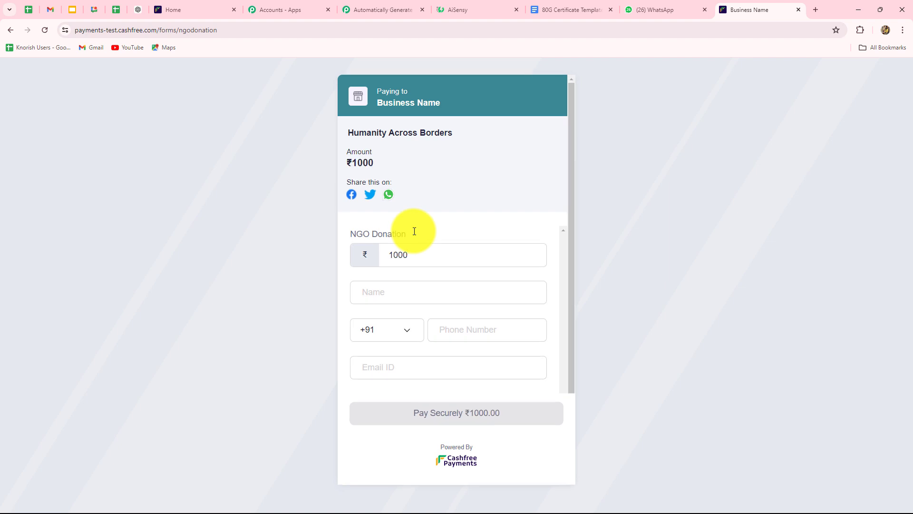
Fill in donor name Test Donor, a phone number and e-mail, then submit Pay Securely ₹1000.00.
{"action": "left_click", "coordinate": [358, 297]}
{"action": "type", "text": "Test Donor"}
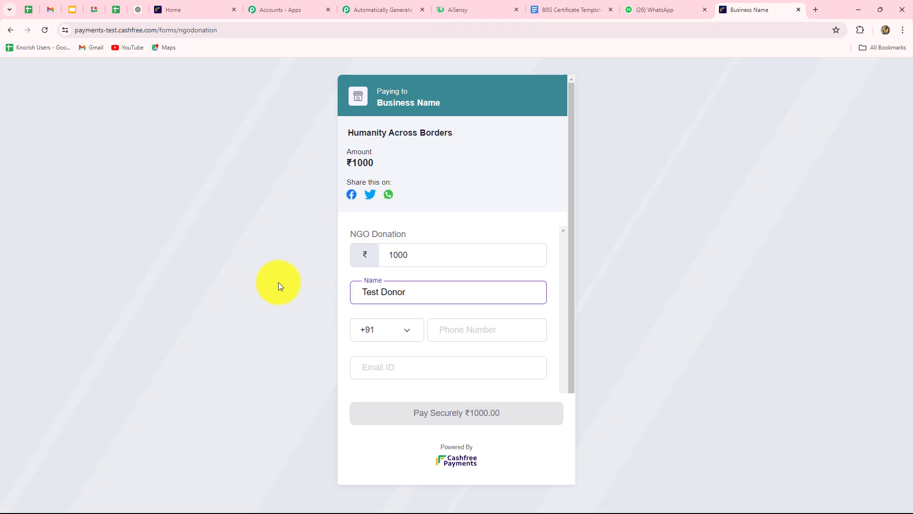
{"action": "left_click", "coordinate": [461, 333]}
{"action": "type", "text": "7878787878"}
{"action": "left_click", "coordinate": [444, 364]}
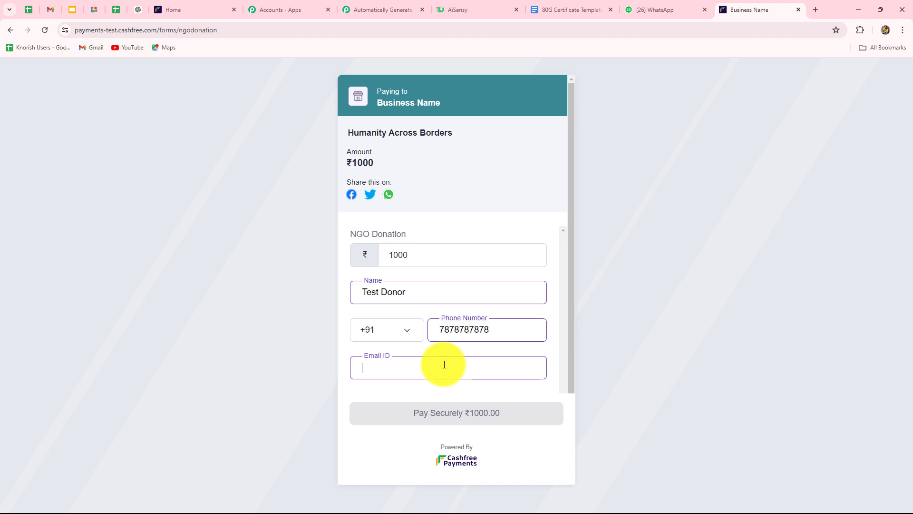
{"action": "left_click", "coordinate": [381, 384]}
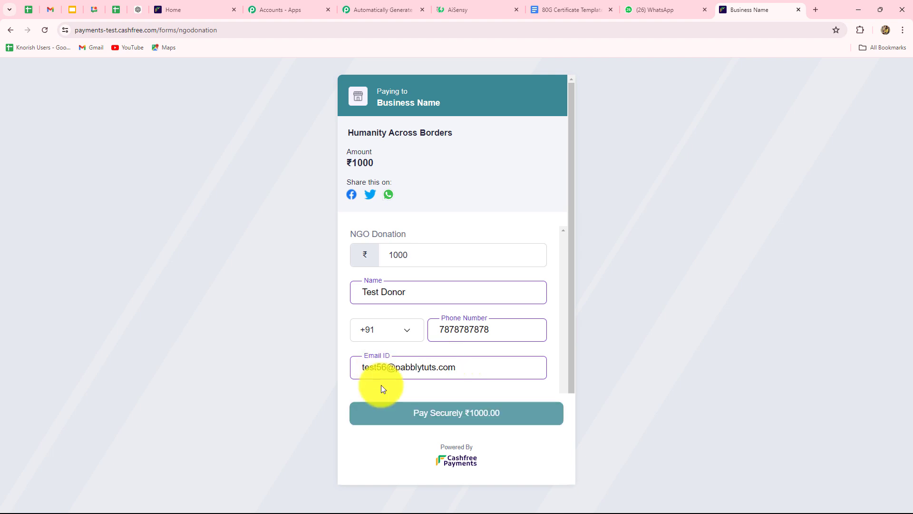
{"action": "left_click", "coordinate": [394, 413]}
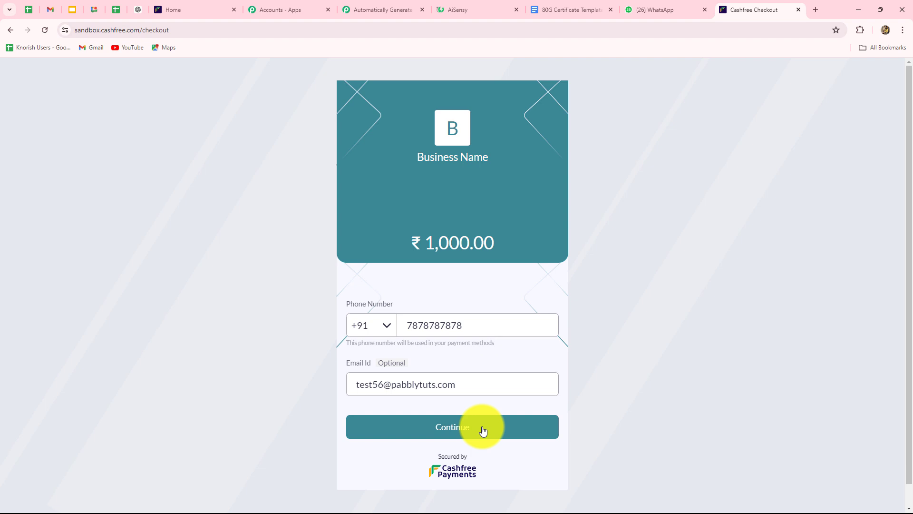
Pay the ₹1,000 checkout by card using the VISA test card.
{"action": "left_click", "coordinate": [483, 431]}
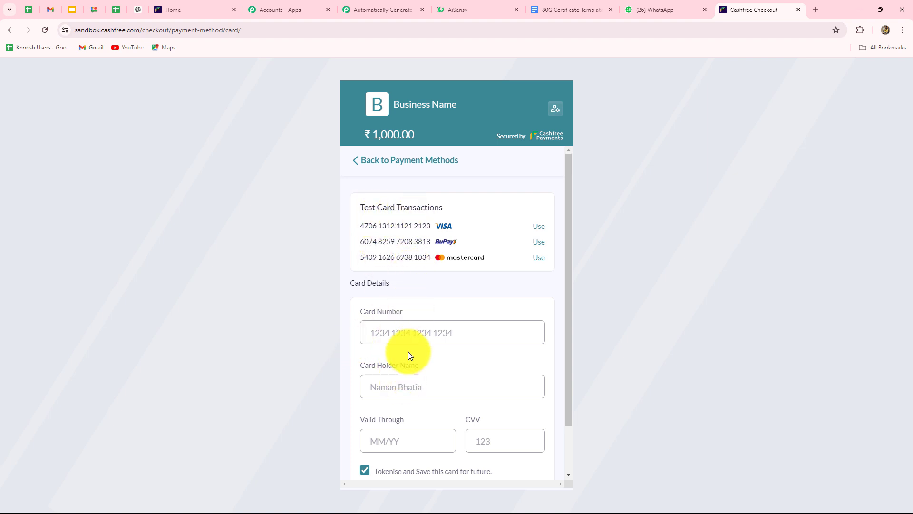
{"action": "left_click", "coordinate": [362, 225]}
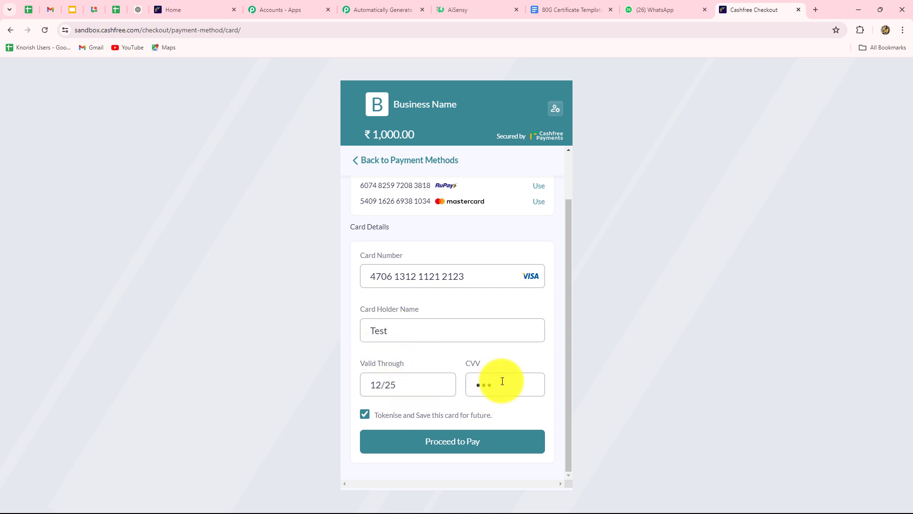
{"action": "left_click", "coordinate": [445, 447]}
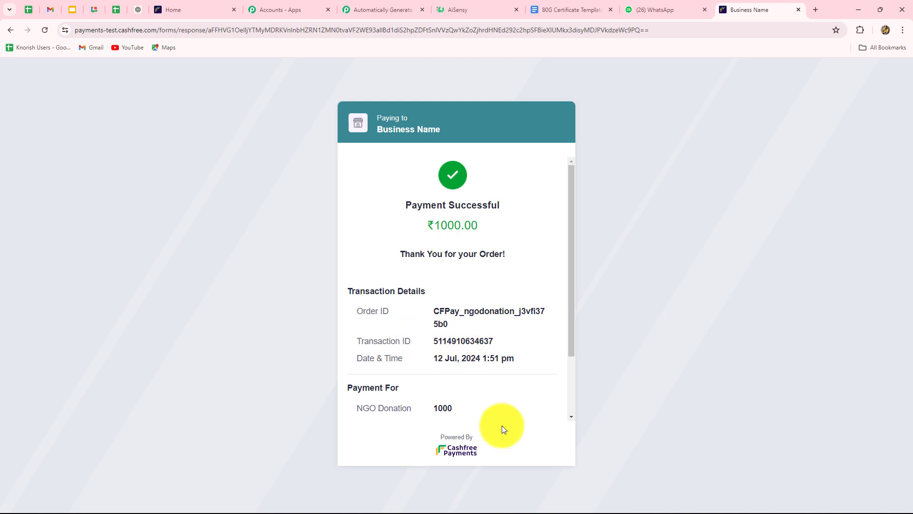
In Pabbly, review the response's PAYMENT_SUCCESS_WEBHOOK event, event and payment times, and SUCCESS status.
{"action": "left_click", "coordinate": [364, 9]}
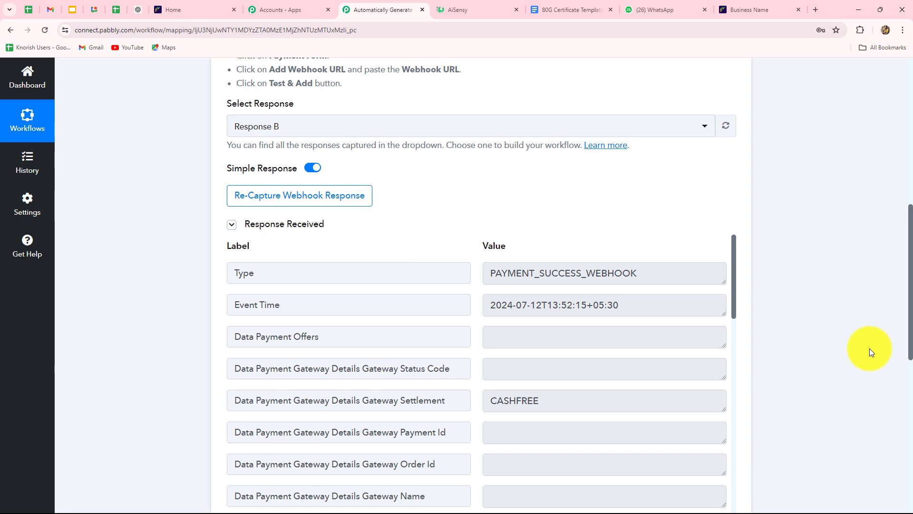
{"action": "scroll", "coordinate": [870, 348], "scroll_direction": "down", "scroll_amount": 5}
{"action": "scroll", "coordinate": [672, 247], "scroll_direction": "up", "scroll_amount": 3}
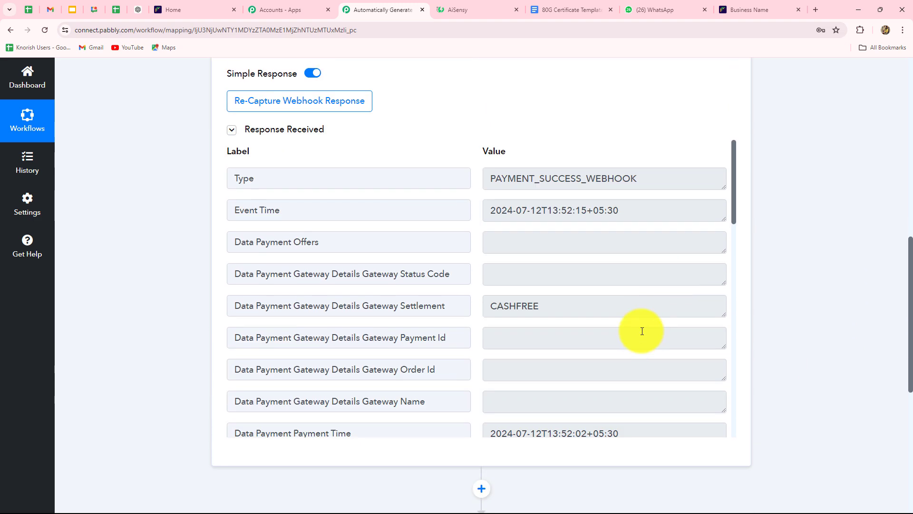
{"action": "left_click_drag", "start_coordinate": [669, 186], "coordinate": [442, 188]}
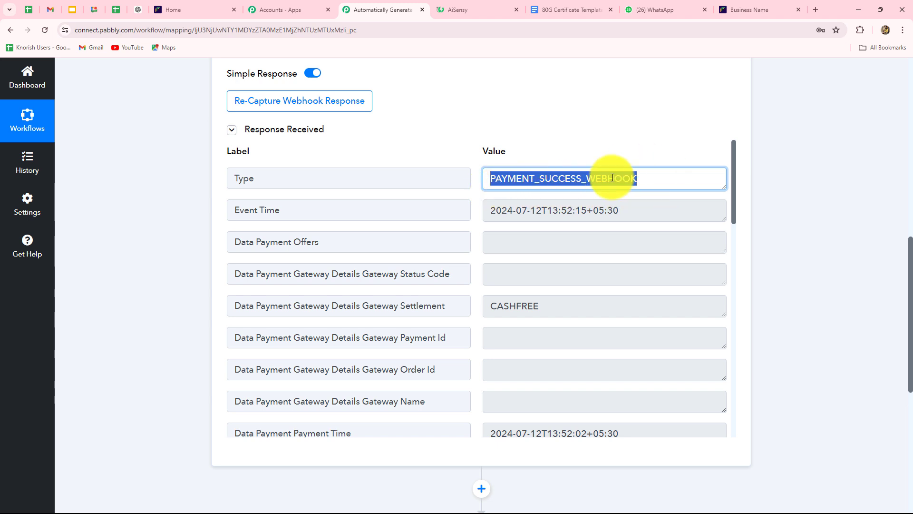
{"action": "left_click_drag", "start_coordinate": [638, 210], "coordinate": [434, 210]}
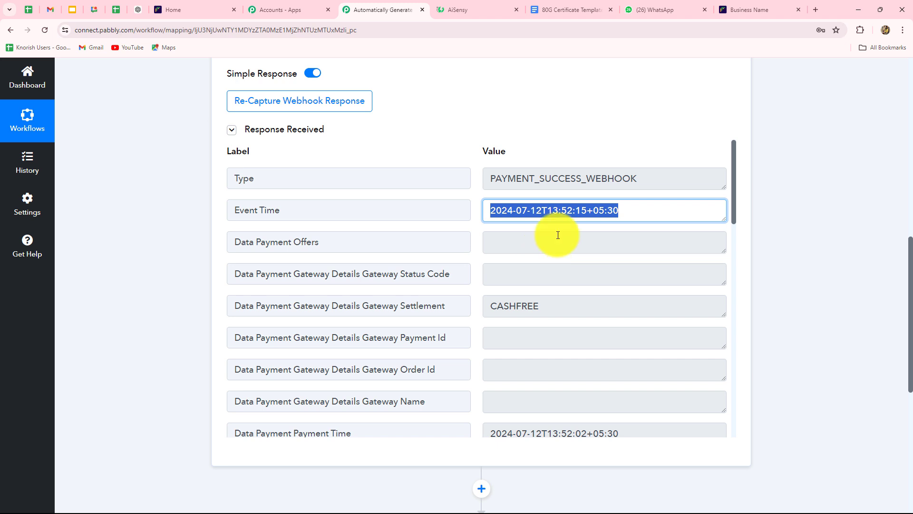
{"action": "scroll", "coordinate": [570, 286], "scroll_direction": "down", "scroll_amount": 2}
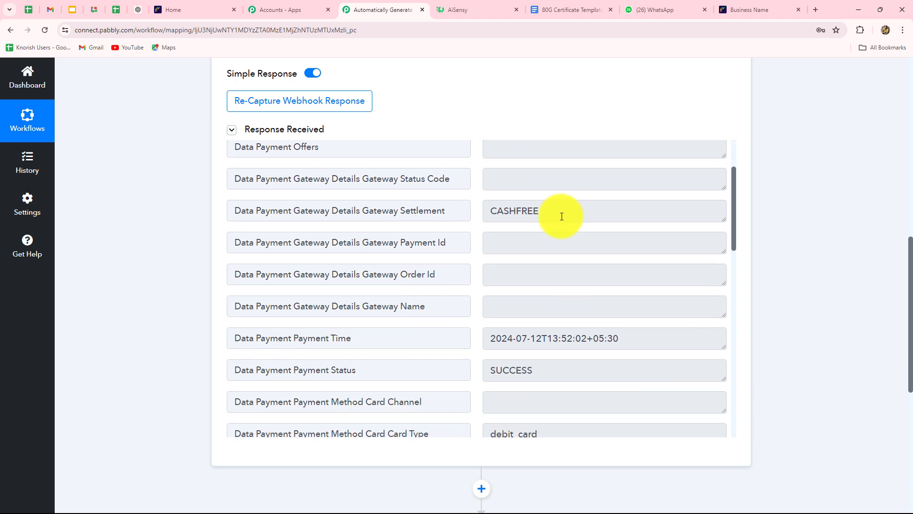
{"action": "scroll", "coordinate": [560, 228], "scroll_direction": "down", "scroll_amount": 2}
{"action": "scroll", "coordinate": [549, 295], "scroll_direction": "up", "scroll_amount": 2}
{"action": "scroll", "coordinate": [547, 262], "scroll_direction": "down", "scroll_amount": 3}
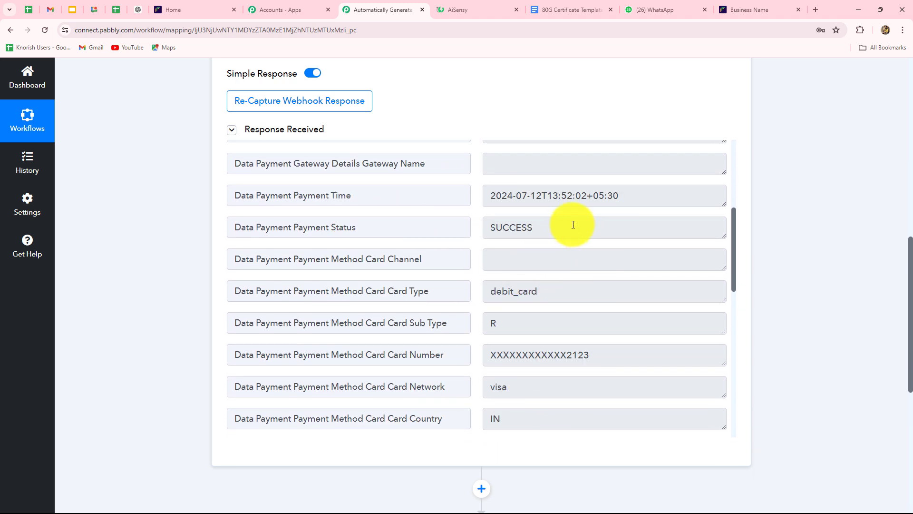
{"action": "left_click_drag", "start_coordinate": [489, 198], "coordinate": [711, 203]}
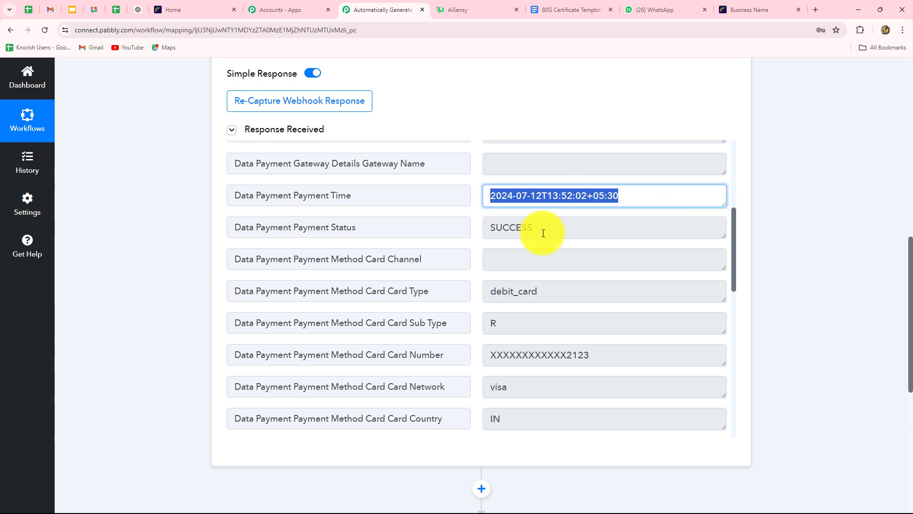
{"action": "left_click_drag", "start_coordinate": [541, 230], "coordinate": [453, 242]}
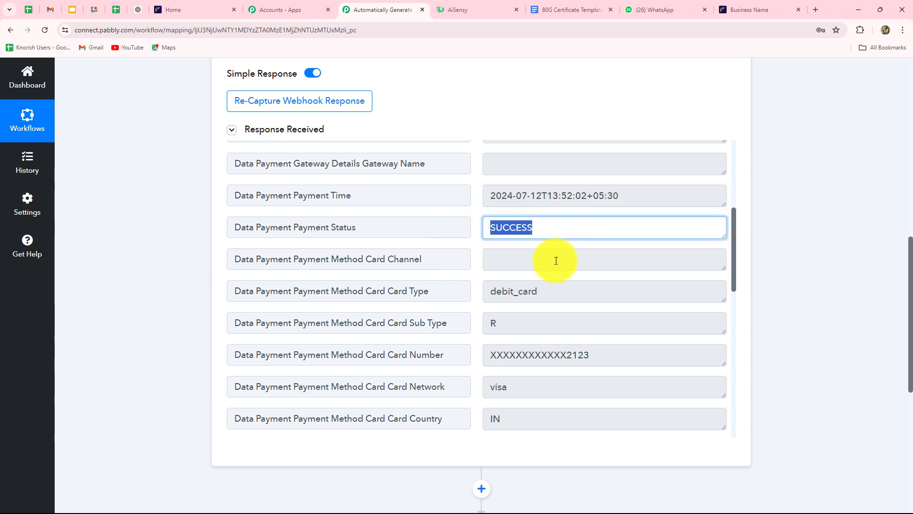
Review the order and customer details: phone, name Test Donor and e-mail.
{"action": "left_click_drag", "start_coordinate": [556, 294], "coordinate": [465, 291]}
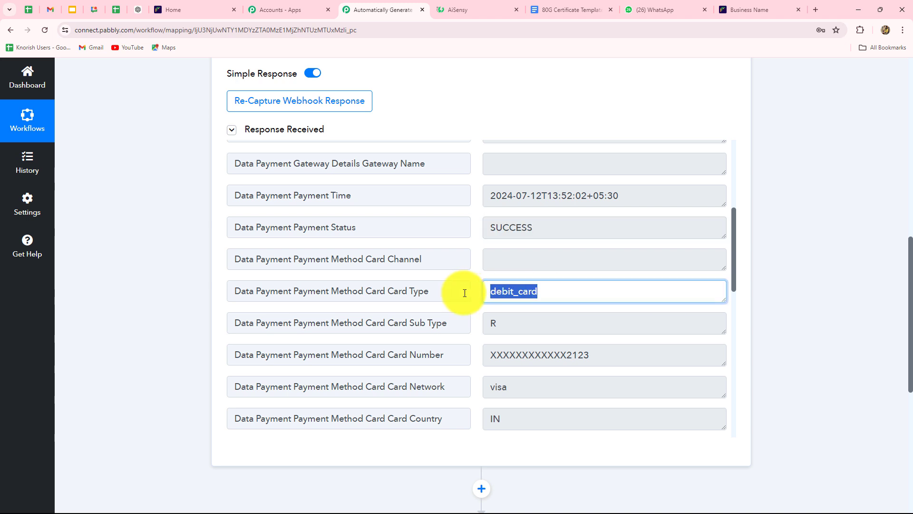
{"action": "scroll", "coordinate": [481, 327], "scroll_direction": "down", "scroll_amount": 3}
{"action": "left_click_drag", "start_coordinate": [601, 214], "coordinate": [470, 212]}
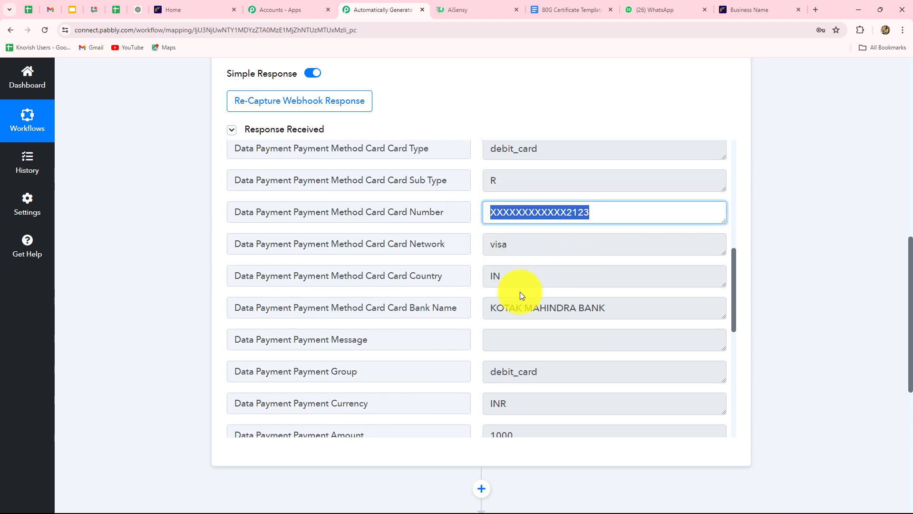
{"action": "scroll", "coordinate": [520, 292], "scroll_direction": "down", "scroll_amount": 7}
{"action": "left_click_drag", "start_coordinate": [533, 198], "coordinate": [490, 195]}
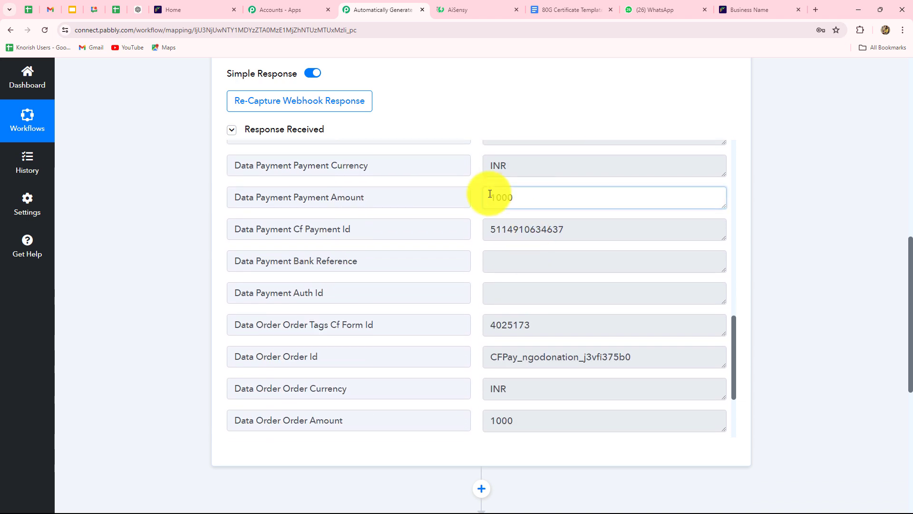
{"action": "scroll", "coordinate": [543, 339], "scroll_direction": "down", "scroll_amount": 3}
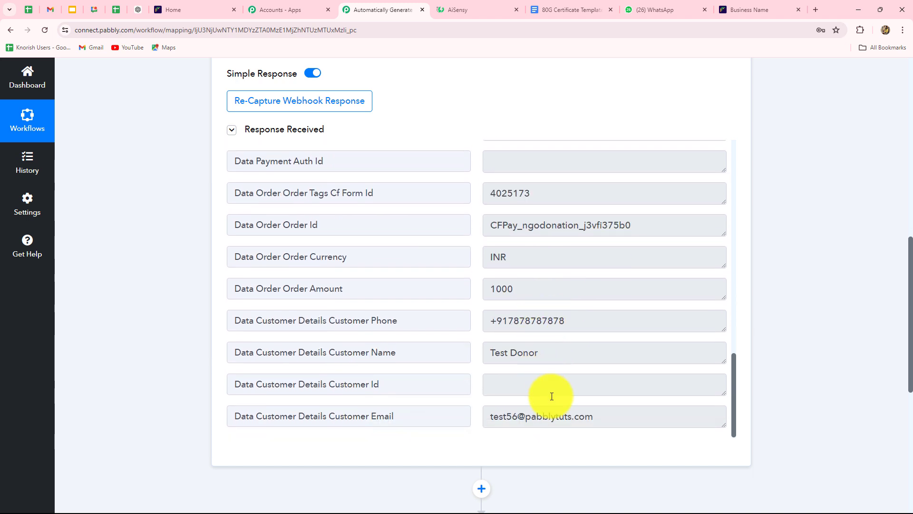
{"action": "left_click_drag", "start_coordinate": [566, 317], "coordinate": [489, 321]}
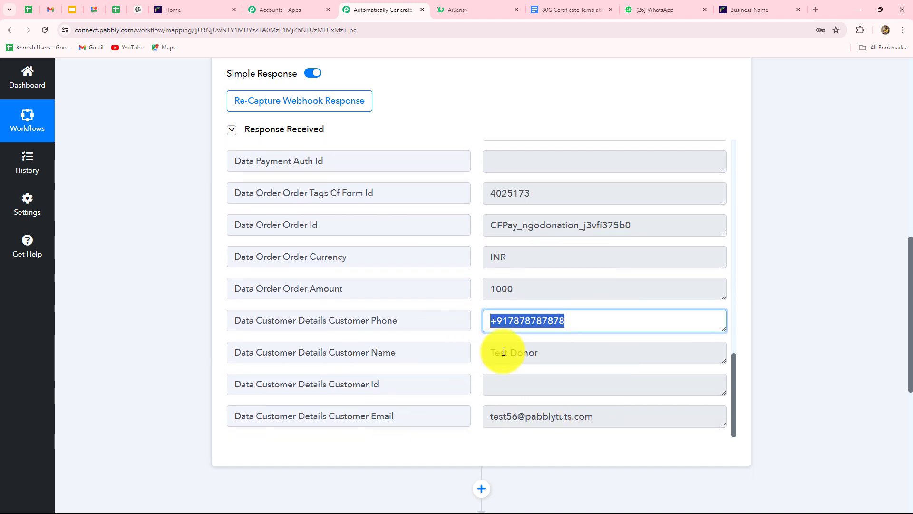
{"action": "left_click_drag", "start_coordinate": [540, 355], "coordinate": [434, 361]}
{"action": "left_click_drag", "start_coordinate": [628, 422], "coordinate": [419, 425]}
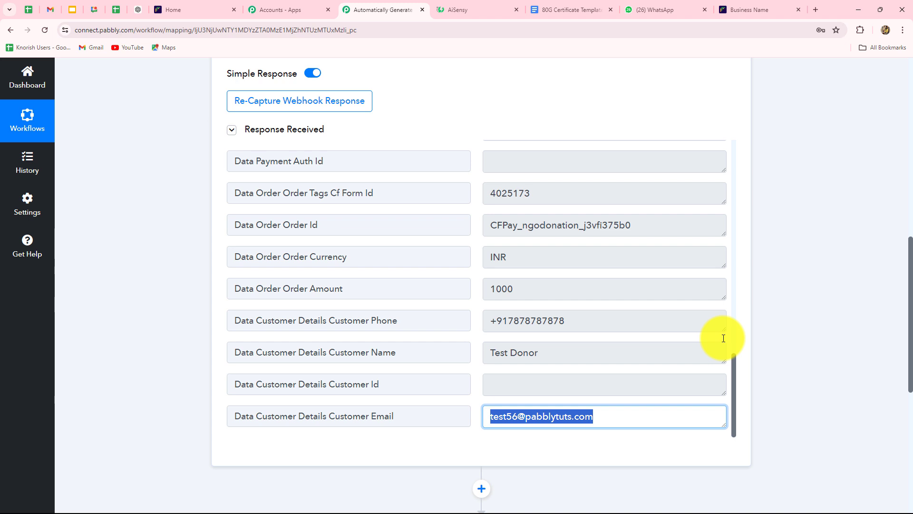
Locate and select the Cf Form Id value 4025173 in the response.
{"action": "scroll", "coordinate": [600, 317], "scroll_direction": "up", "scroll_amount": 15}
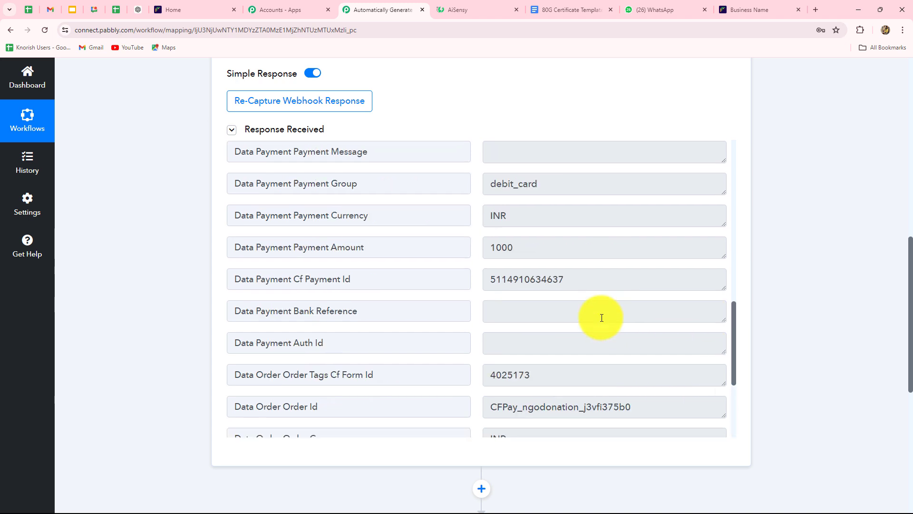
{"action": "scroll", "coordinate": [598, 317], "scroll_direction": "down", "scroll_amount": 10}
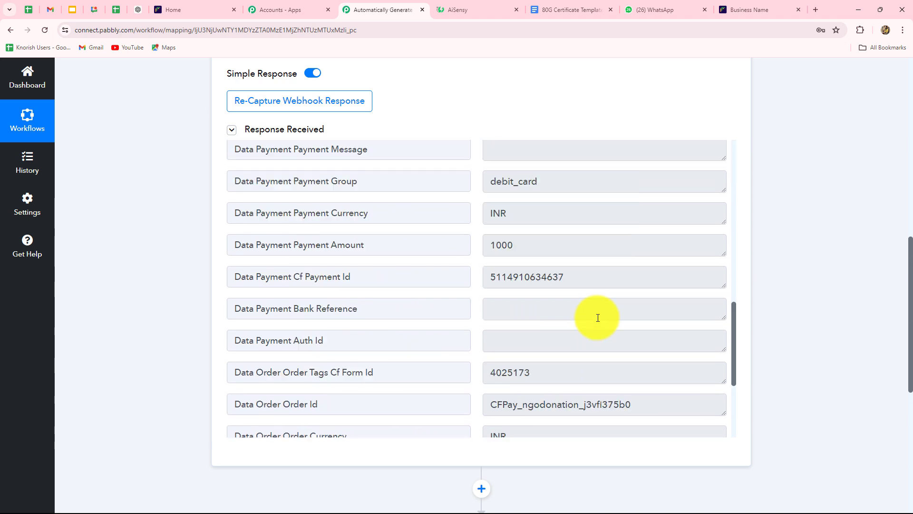
{"action": "left_click_drag", "start_coordinate": [553, 278], "coordinate": [465, 271]}
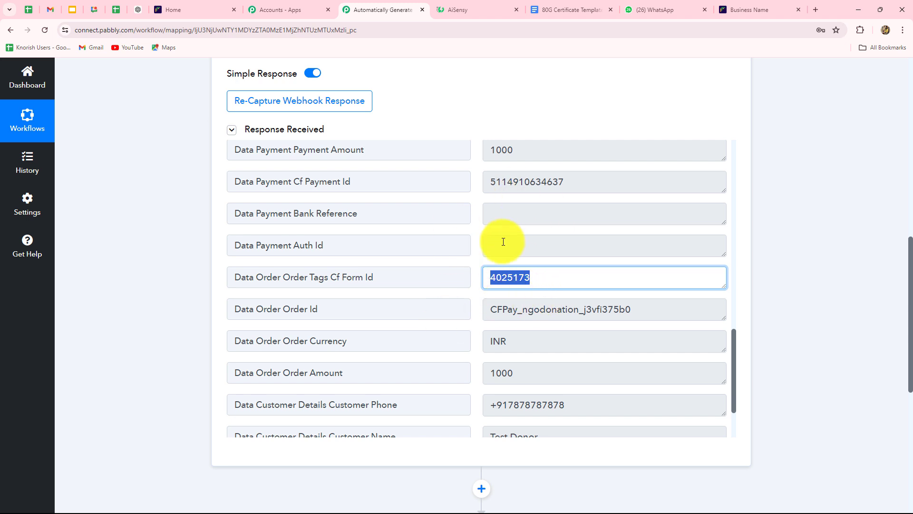
{"action": "left_click", "coordinate": [780, 281]}
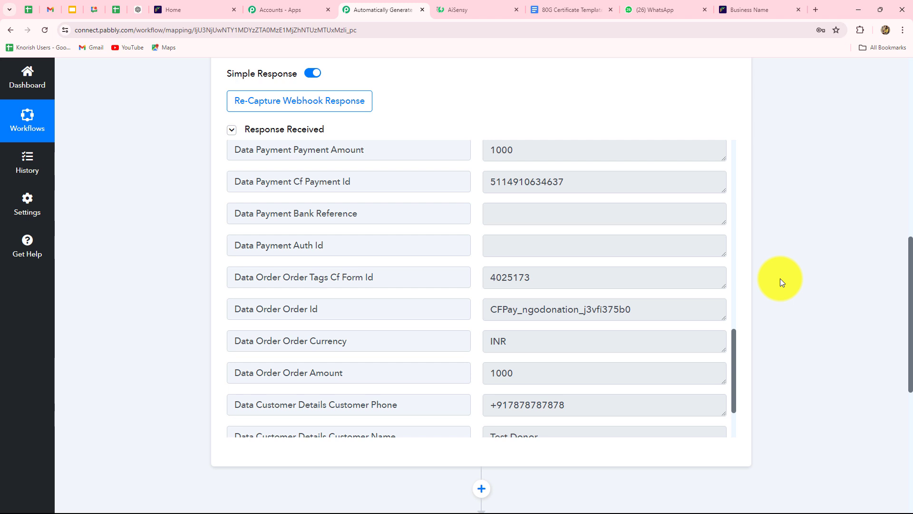
{"action": "scroll", "coordinate": [780, 280], "scroll_direction": "down", "scroll_amount": 5}
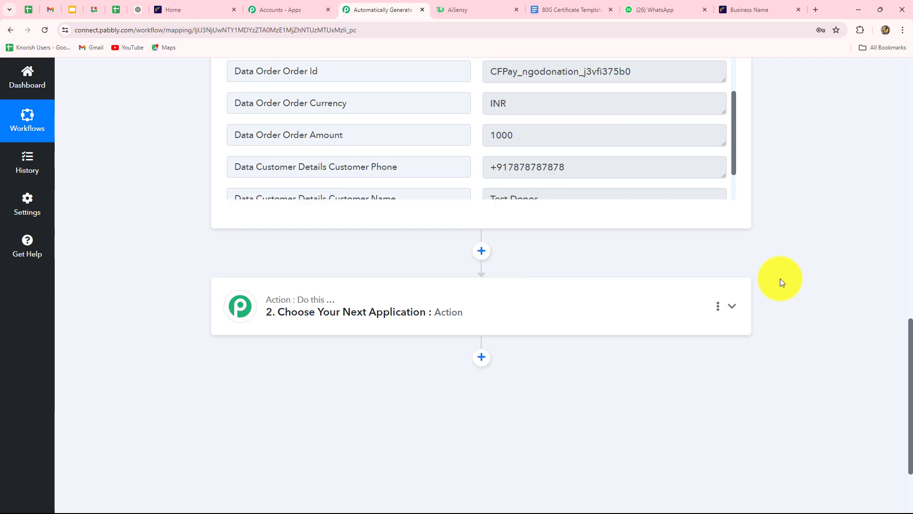
Add a Filter (Pabbly) step with the Filter Values action event and connect it.
{"action": "left_click", "coordinate": [395, 305]}
{"action": "scroll", "coordinate": [379, 310], "scroll_direction": "up", "scroll_amount": 5}
{"action": "left_click", "coordinate": [255, 310]}
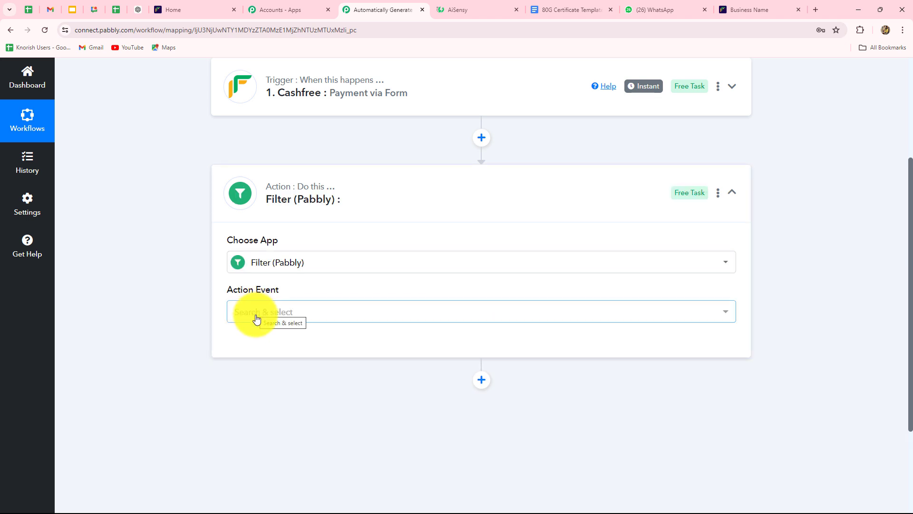
{"action": "left_click", "coordinate": [255, 316]}
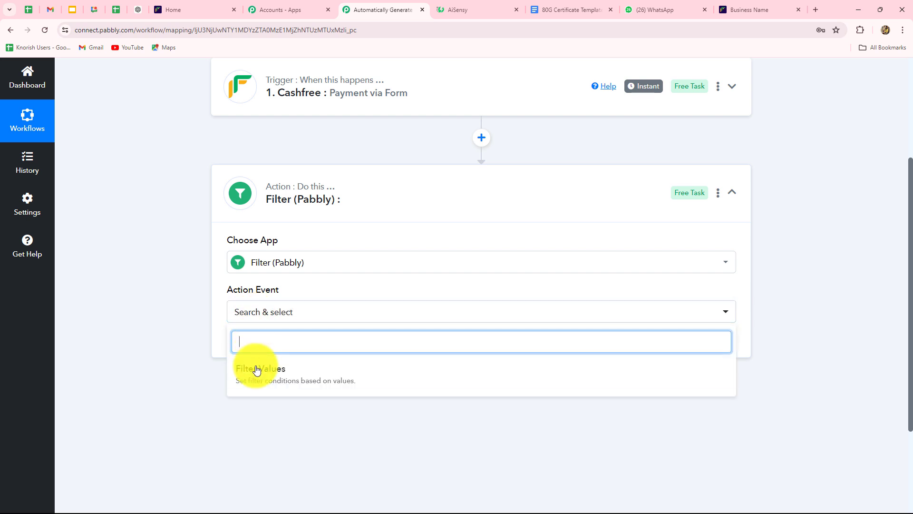
{"action": "left_click", "coordinate": [249, 369]}
{"action": "left_click", "coordinate": [261, 350]}
{"action": "scroll", "coordinate": [428, 285], "scroll_direction": "down", "scroll_amount": 4}
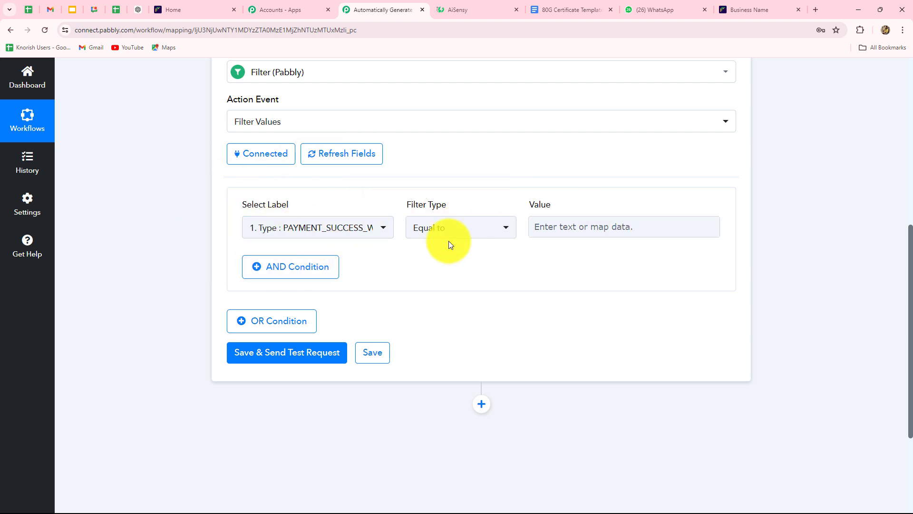
Set the filter condition's label to Data Order Order Tags Cf Form Id.
{"action": "left_click", "coordinate": [595, 238]}
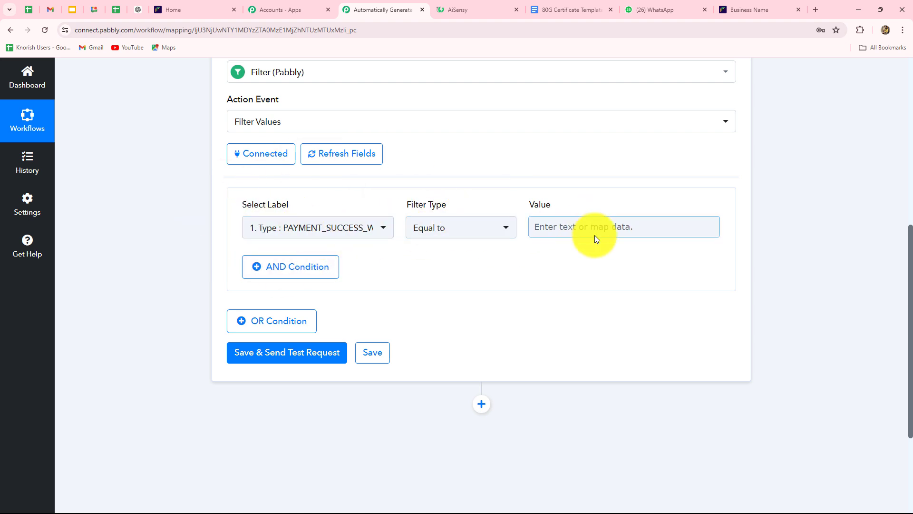
{"action": "left_click", "coordinate": [333, 229]}
{"action": "left_click", "coordinate": [323, 299]}
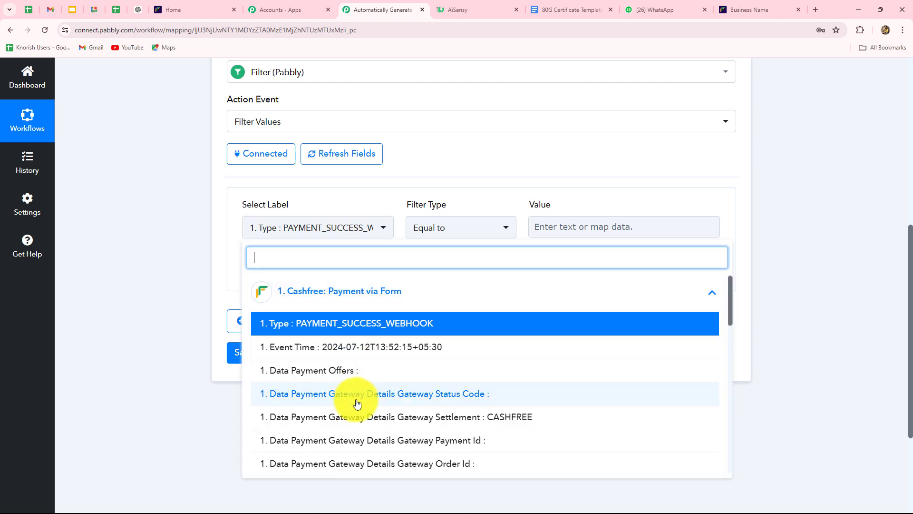
{"action": "scroll", "coordinate": [357, 402], "scroll_direction": "down", "scroll_amount": 3}
{"action": "scroll", "coordinate": [358, 404], "scroll_direction": "down", "scroll_amount": 5}
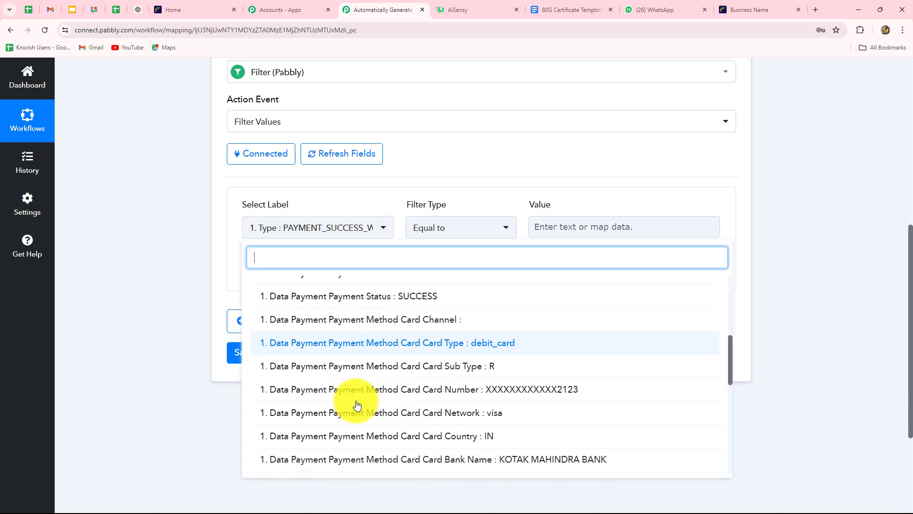
{"action": "scroll", "coordinate": [357, 402], "scroll_direction": "down", "scroll_amount": 5}
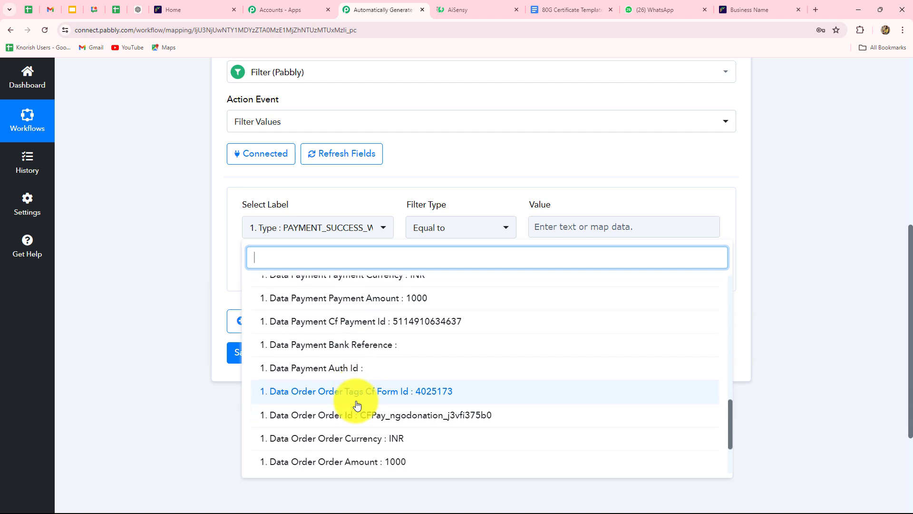
{"action": "left_click", "coordinate": [432, 359]}
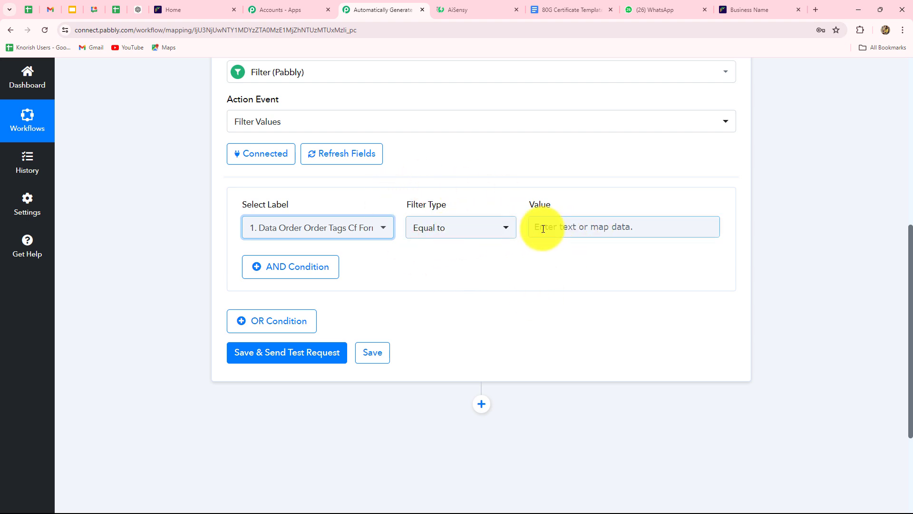
Copy the Cf Form Id value 4025173 from the Cashfree trigger's response.
{"action": "scroll", "coordinate": [540, 221], "scroll_direction": "up", "scroll_amount": 5}
{"action": "left_click", "coordinate": [418, 142]}
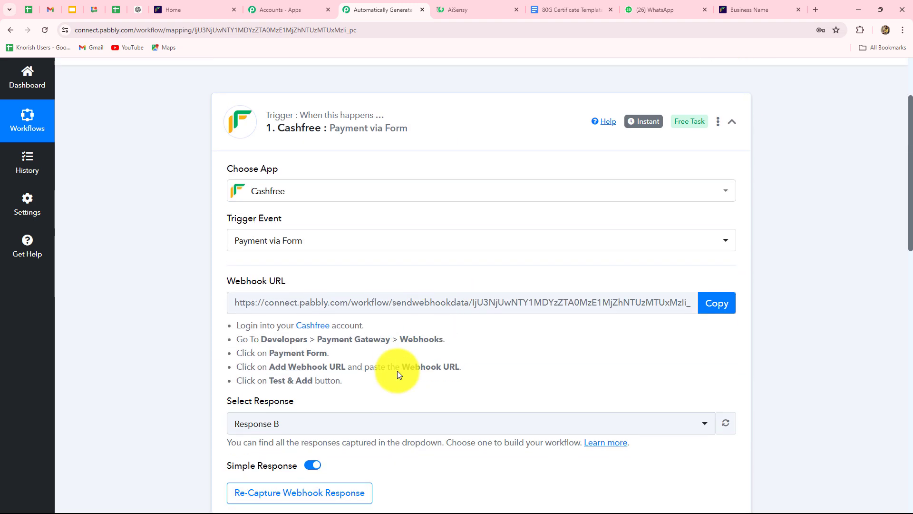
{"action": "scroll", "coordinate": [398, 370], "scroll_direction": "down", "scroll_amount": 10}
{"action": "scroll", "coordinate": [542, 308], "scroll_direction": "up", "scroll_amount": 2}
{"action": "double_click", "coordinate": [542, 308]}
{"action": "key", "text": "ctrl+c"}
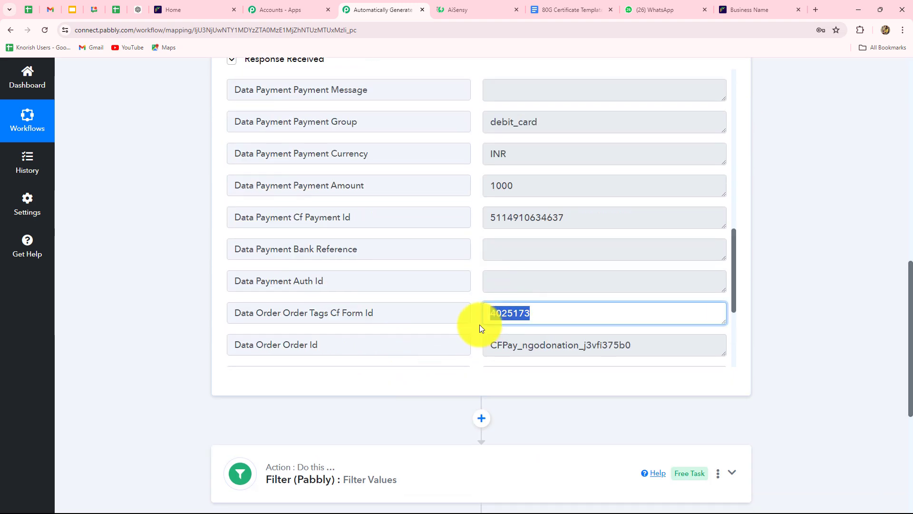
{"action": "scroll", "coordinate": [813, 333], "scroll_direction": "down", "scroll_amount": 4}
Paste 4025173 as the Equal to condition value in the filter.
{"action": "left_click", "coordinate": [428, 275]}
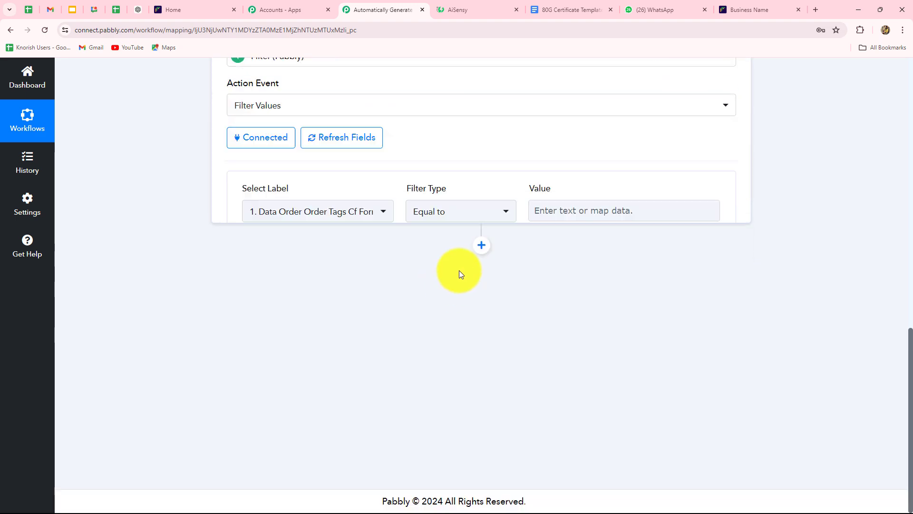
{"action": "left_click", "coordinate": [547, 415]}
{"action": "key", "text": "ctrl+v"}
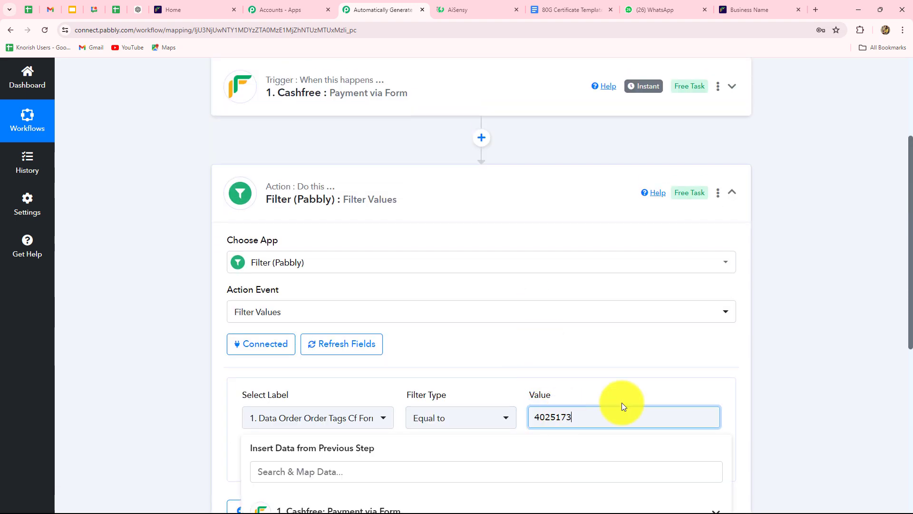
{"action": "left_click", "coordinate": [829, 397]}
{"action": "scroll", "coordinate": [820, 399], "scroll_direction": "down", "scroll_amount": 2}
{"action": "scroll", "coordinate": [818, 399], "scroll_direction": "down", "scroll_amount": 2}
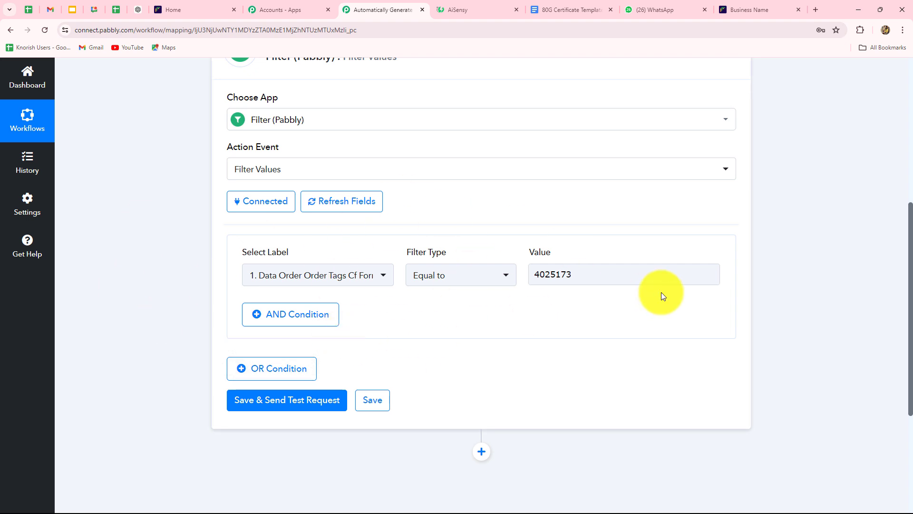
{"action": "scroll", "coordinate": [661, 292], "scroll_direction": "down", "scroll_amount": 4}
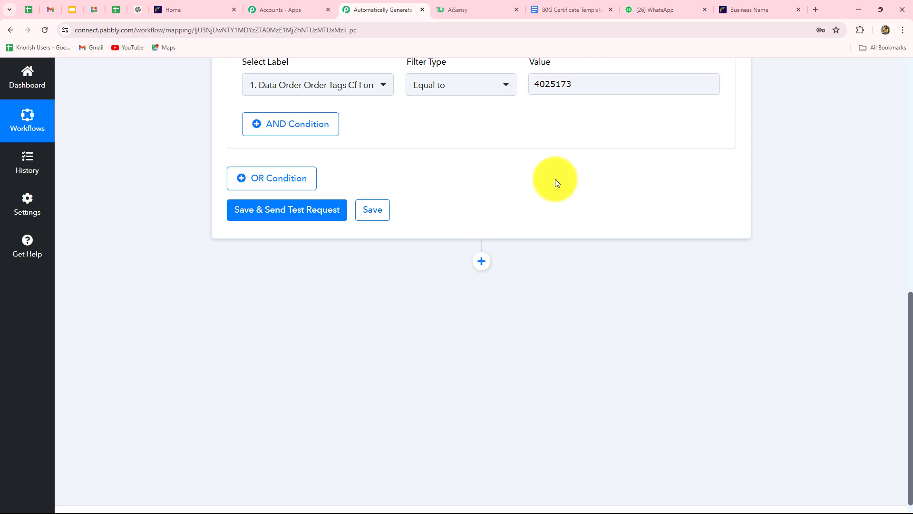
{"action": "scroll", "coordinate": [555, 183], "scroll_direction": "up", "scroll_amount": 3}
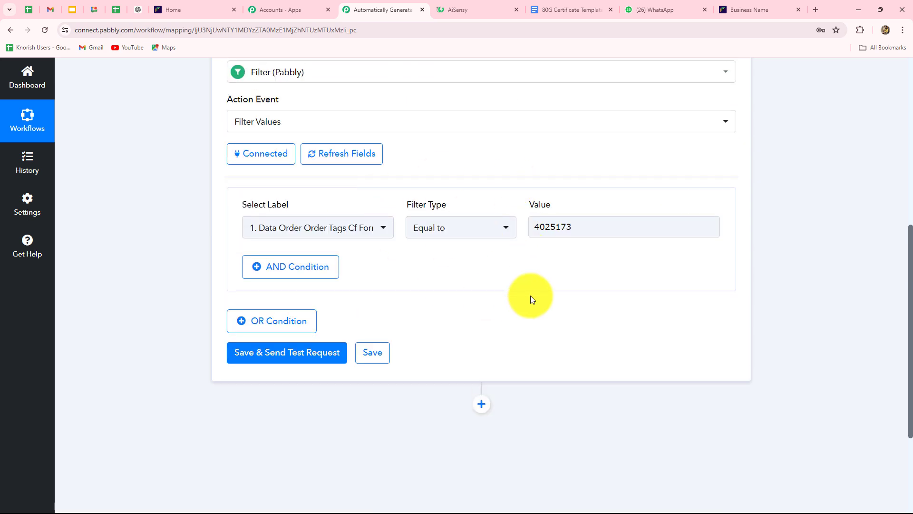
Save and test the filter, confirming the result 'Condition is true'.
{"action": "left_click", "coordinate": [310, 356]}
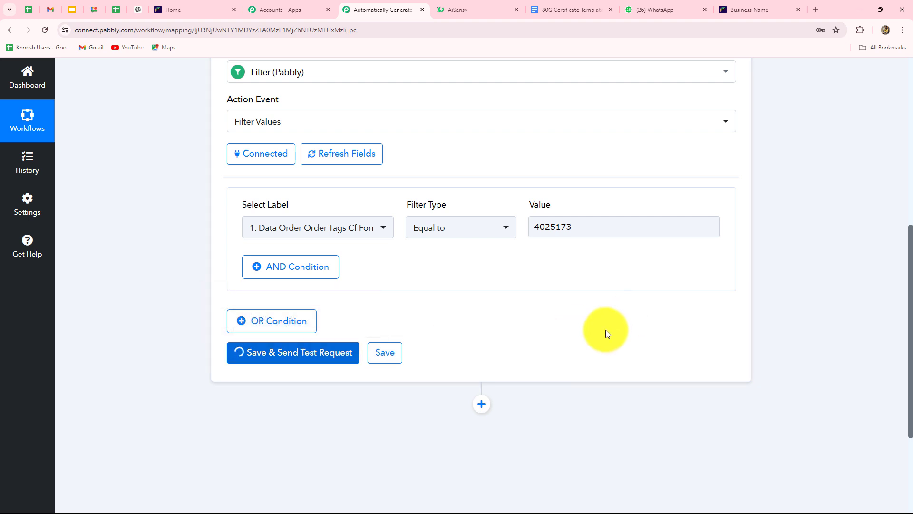
{"action": "scroll", "coordinate": [704, 342], "scroll_direction": "down", "scroll_amount": 5}
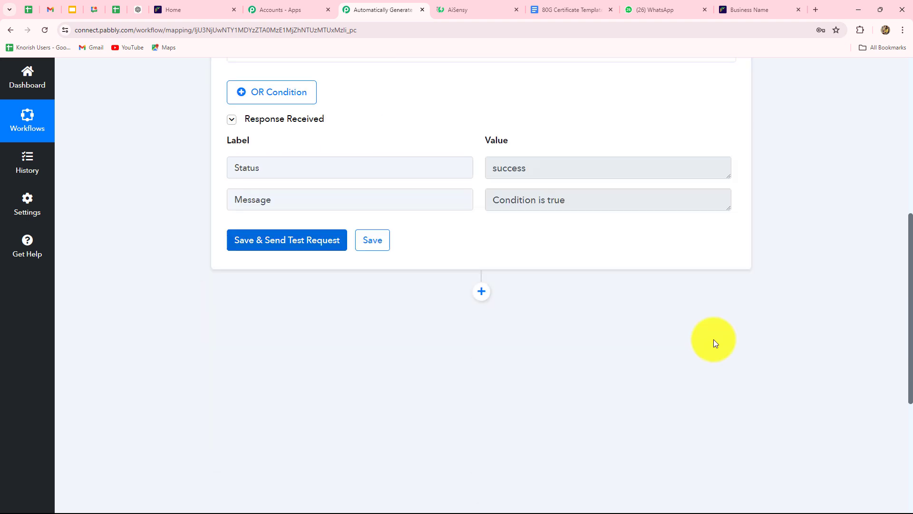
{"action": "left_click_drag", "start_coordinate": [597, 198], "coordinate": [418, 209]}
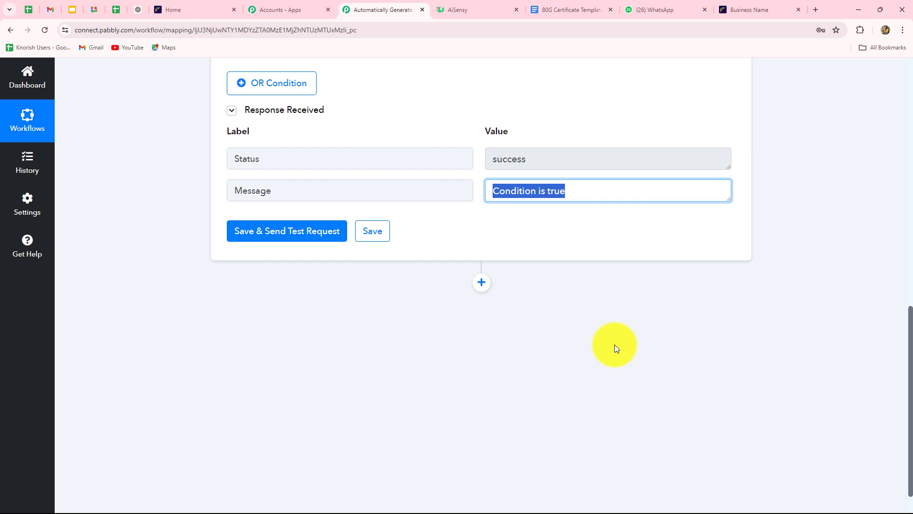
Review the {{Donor Name}}, {{Date}} and {{Amount}} placeholders in the 80G Certificate Template document.
{"action": "left_click", "coordinate": [550, 14]}
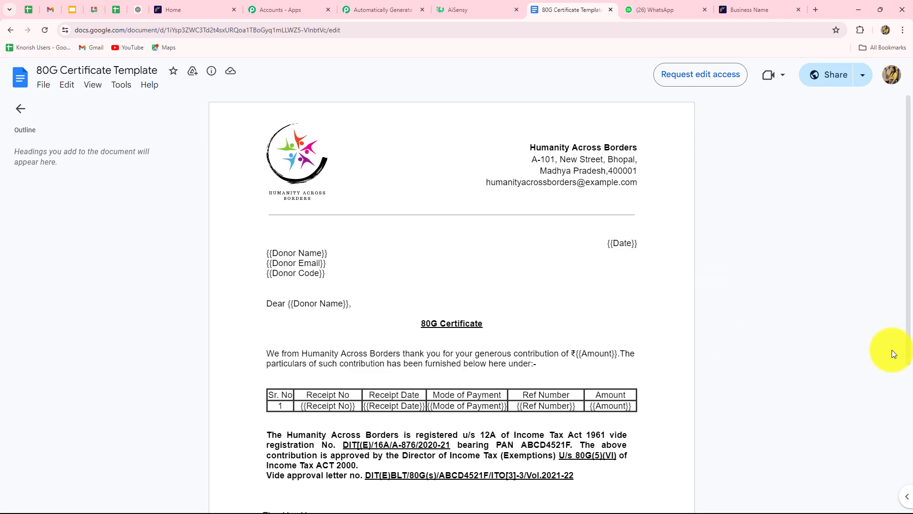
{"action": "scroll", "coordinate": [897, 344], "scroll_direction": "down", "scroll_amount": 3}
{"action": "scroll", "coordinate": [901, 338], "scroll_direction": "up", "scroll_amount": 2}
{"action": "scroll", "coordinate": [901, 338], "scroll_direction": "down", "scroll_amount": 3}
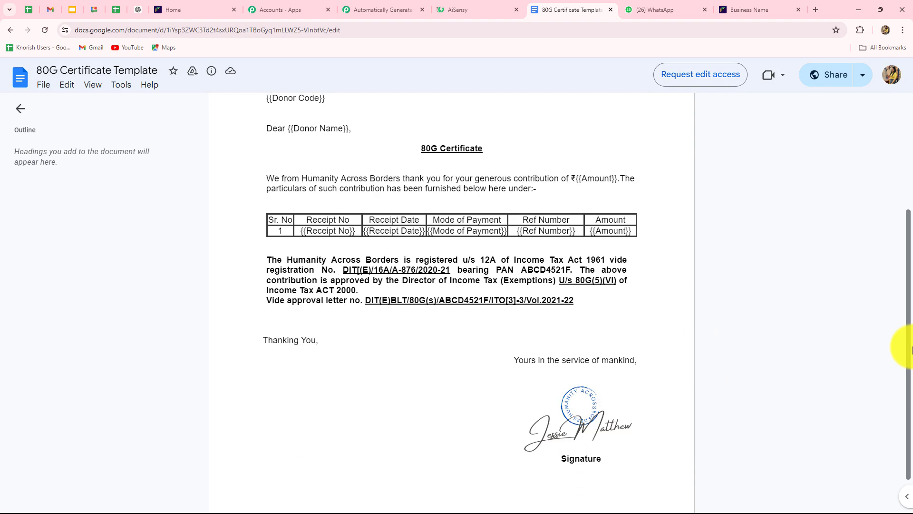
{"action": "scroll", "coordinate": [897, 343], "scroll_direction": "up", "scroll_amount": 3}
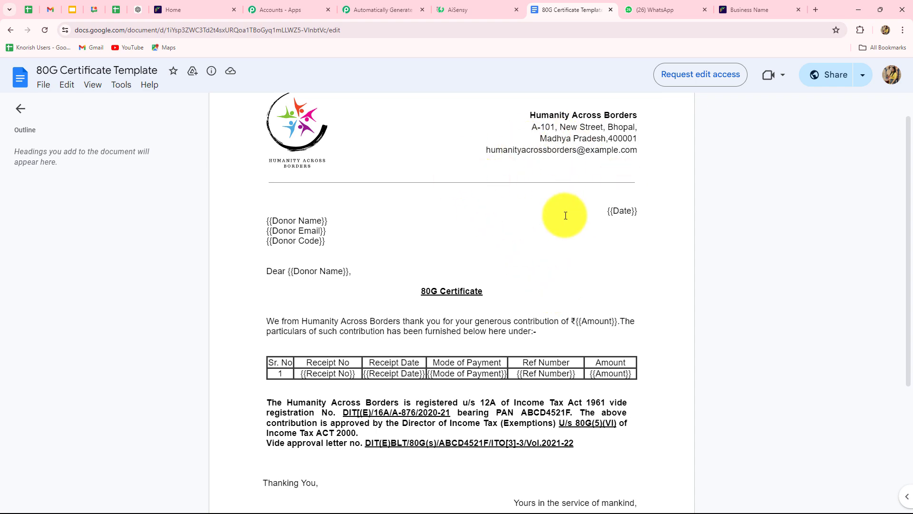
{"action": "scroll", "coordinate": [573, 218], "scroll_direction": "down", "scroll_amount": 4}
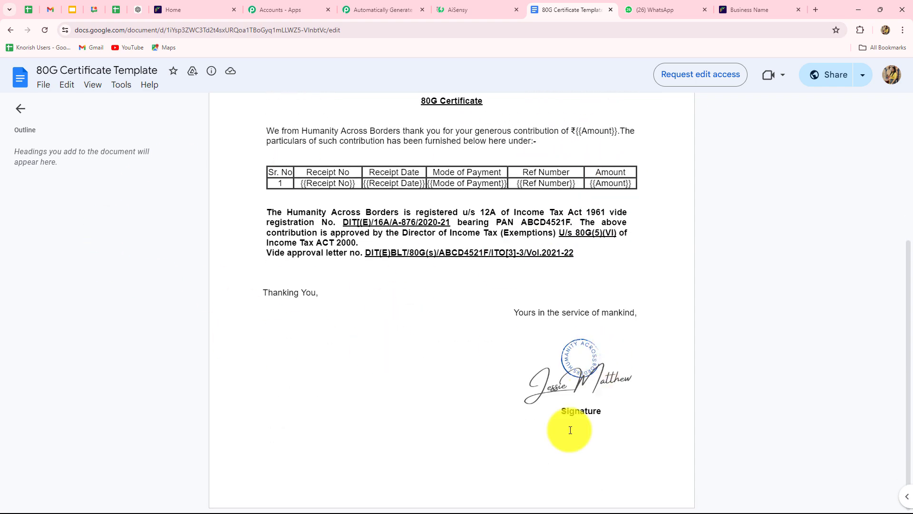
{"action": "scroll", "coordinate": [554, 435], "scroll_direction": "up", "scroll_amount": 3}
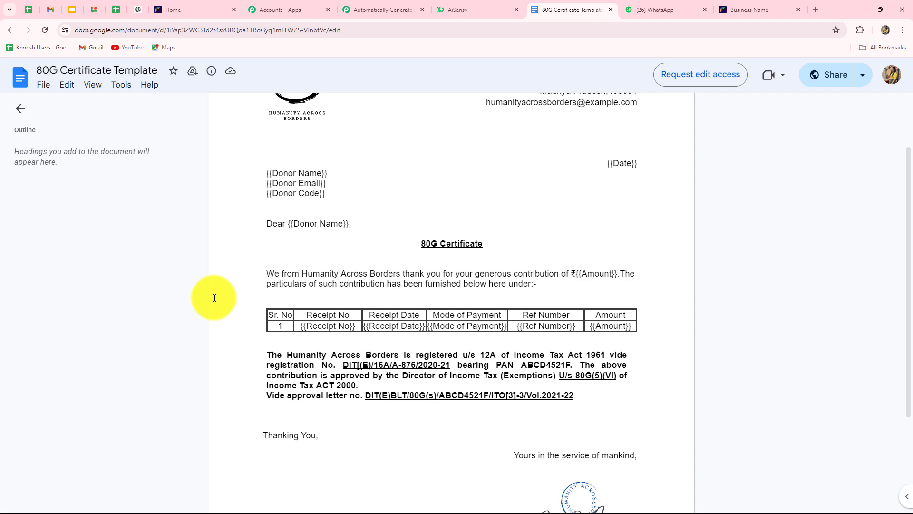
{"action": "scroll", "coordinate": [214, 297], "scroll_direction": "up", "scroll_amount": 2}
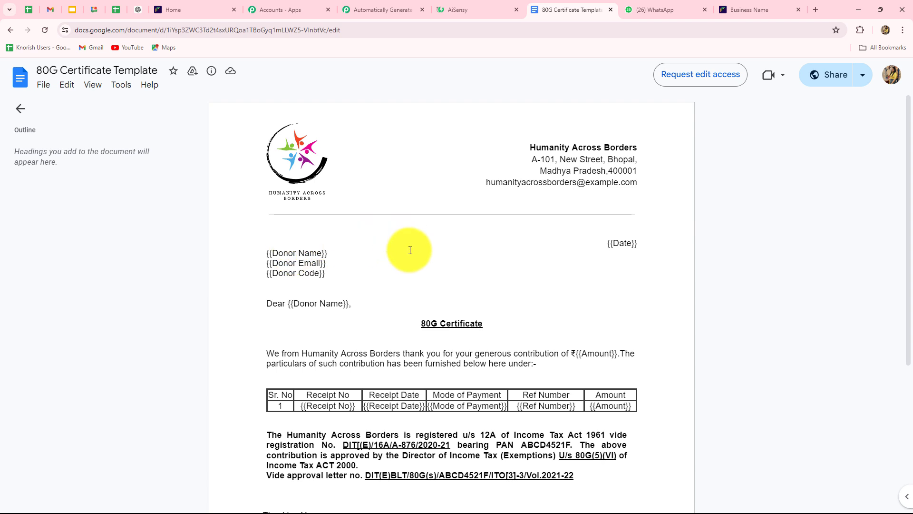
{"action": "left_click", "coordinate": [380, 13]}
Add a Google Docs step with the Create Document from Template action event.
{"action": "left_click", "coordinate": [481, 282]}
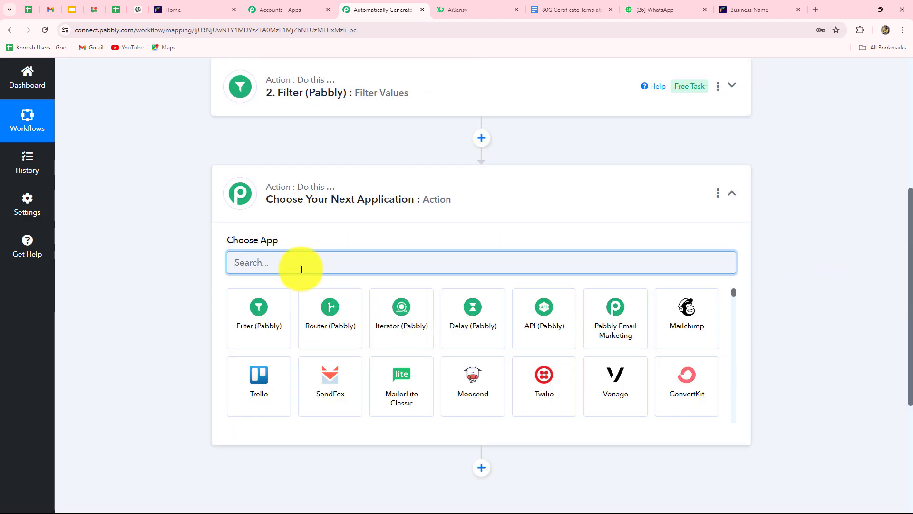
{"action": "type", "text": "Google"}
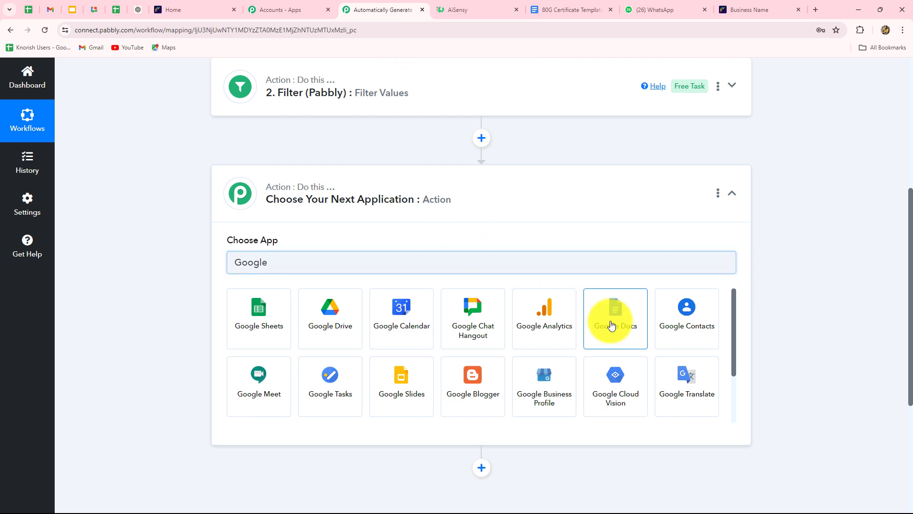
{"action": "left_click", "coordinate": [612, 317]}
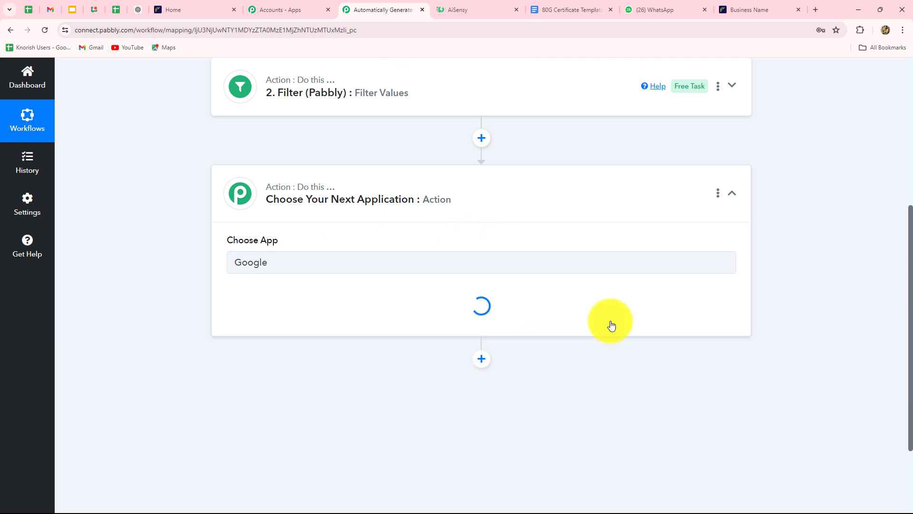
{"action": "left_click", "coordinate": [271, 313]}
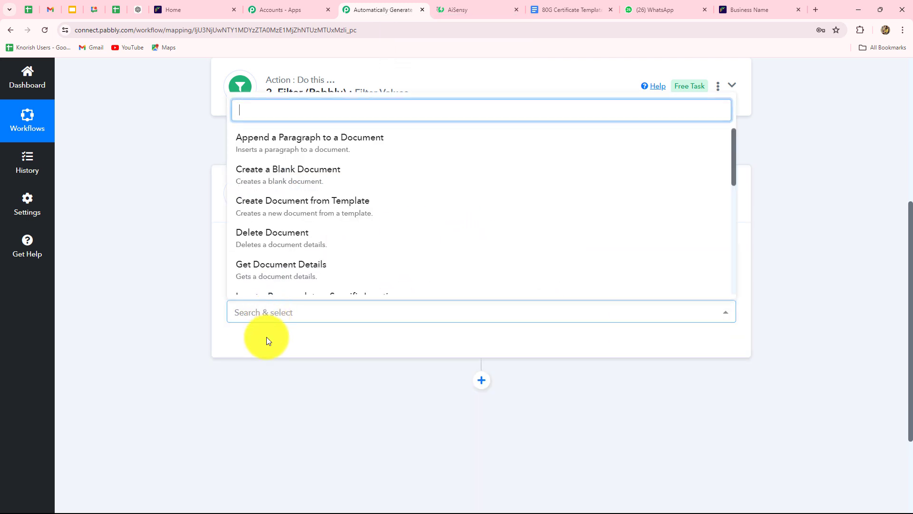
{"action": "left_click", "coordinate": [316, 210]}
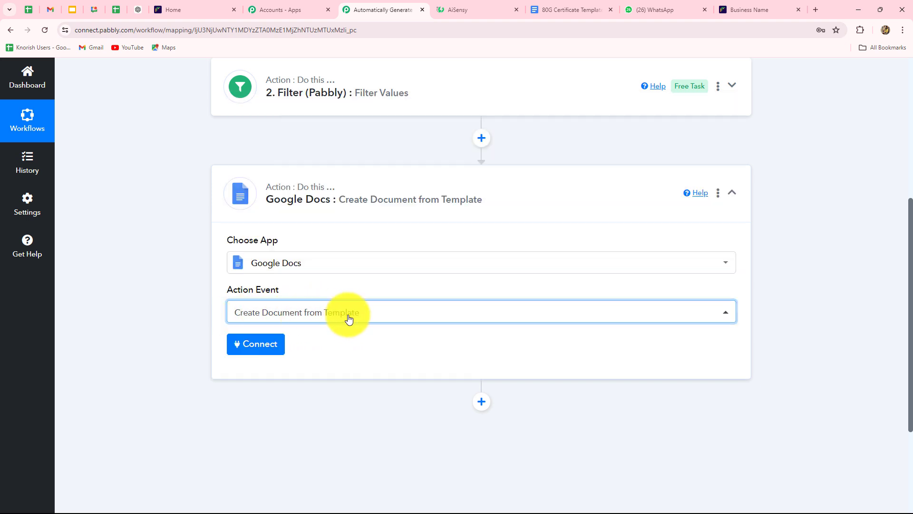
Link the step to the existing Google Docs #3 connection and save.
{"action": "left_click", "coordinate": [253, 345]}
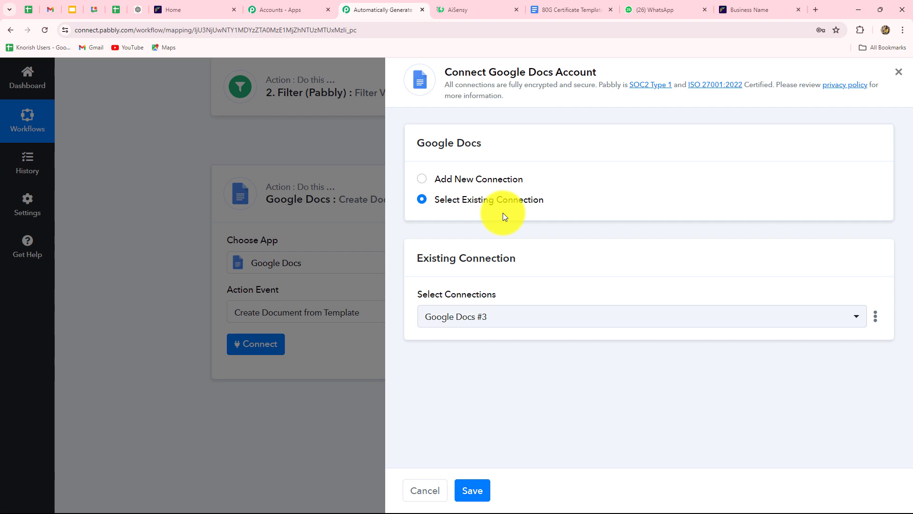
{"action": "left_click", "coordinate": [421, 180]}
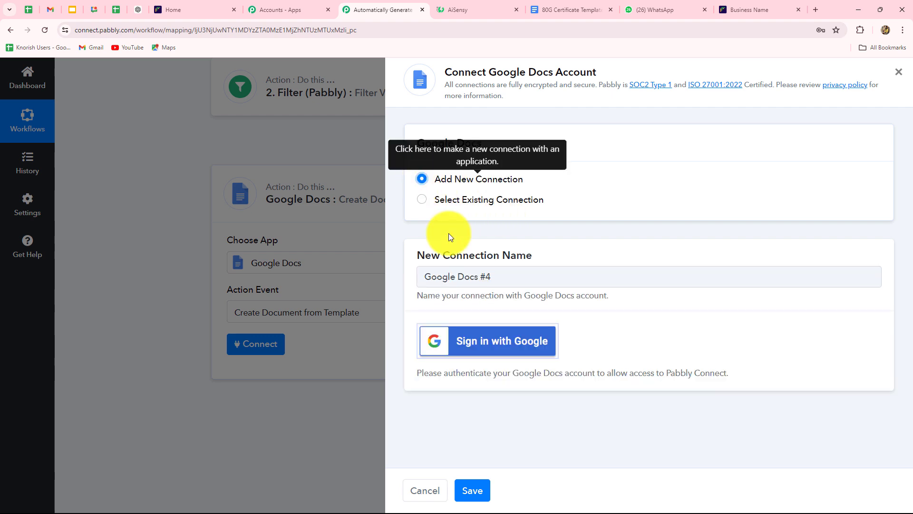
{"action": "left_click", "coordinate": [422, 200]}
{"action": "left_click", "coordinate": [485, 489]}
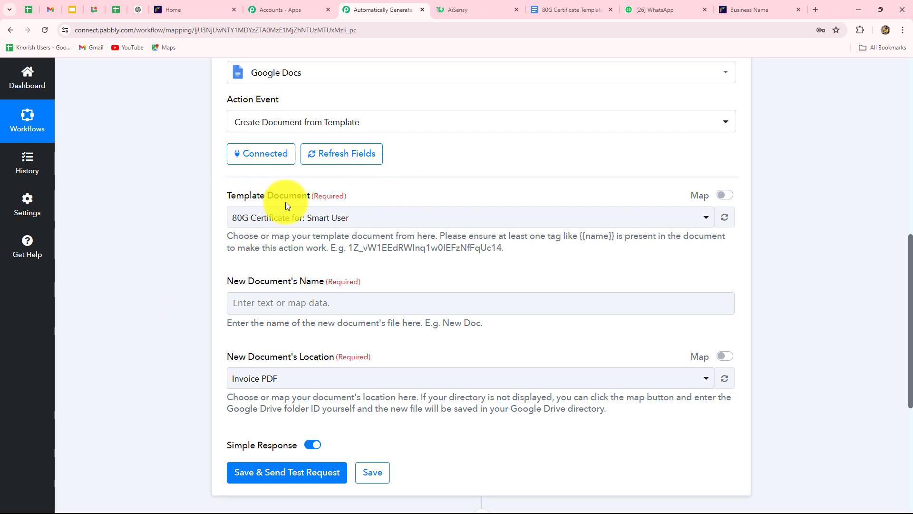
Choose 80G Certificate Template as the template document to reveal its tag fields.
{"action": "left_click", "coordinate": [381, 217]}
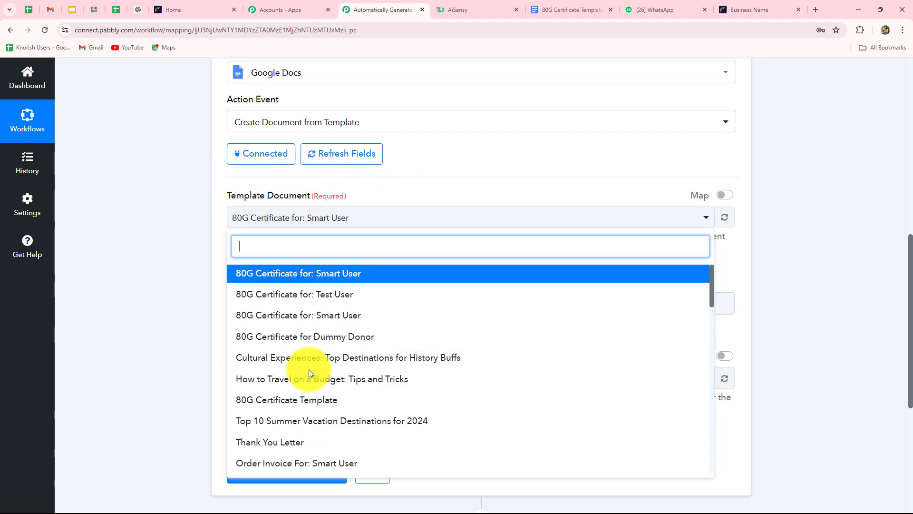
{"action": "left_click", "coordinate": [293, 407]}
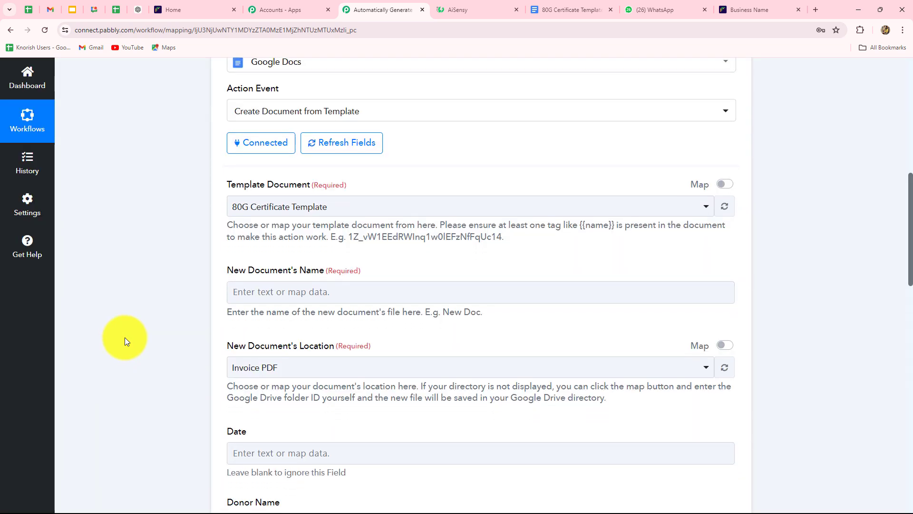
{"action": "scroll", "coordinate": [125, 338], "scroll_direction": "down", "scroll_amount": 1}
{"action": "scroll", "coordinate": [125, 338], "scroll_direction": "down", "scroll_amount": 2}
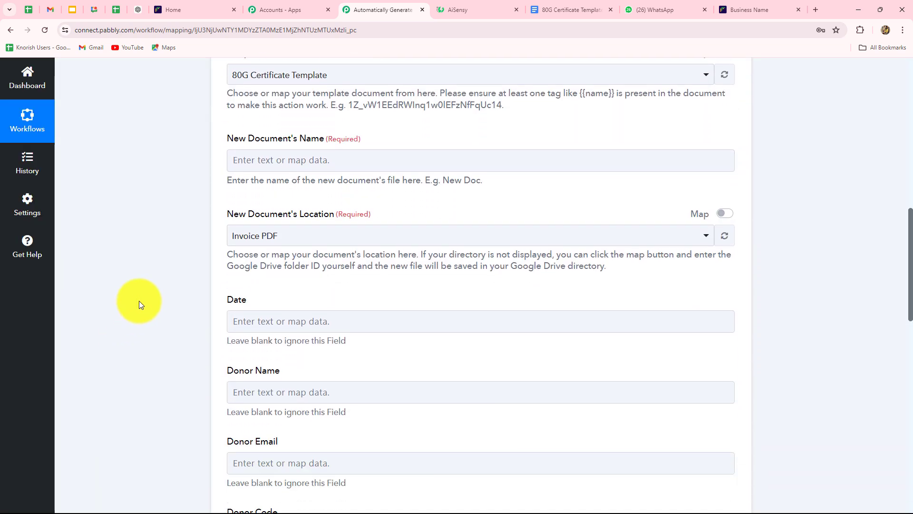
{"action": "left_click", "coordinate": [256, 162]}
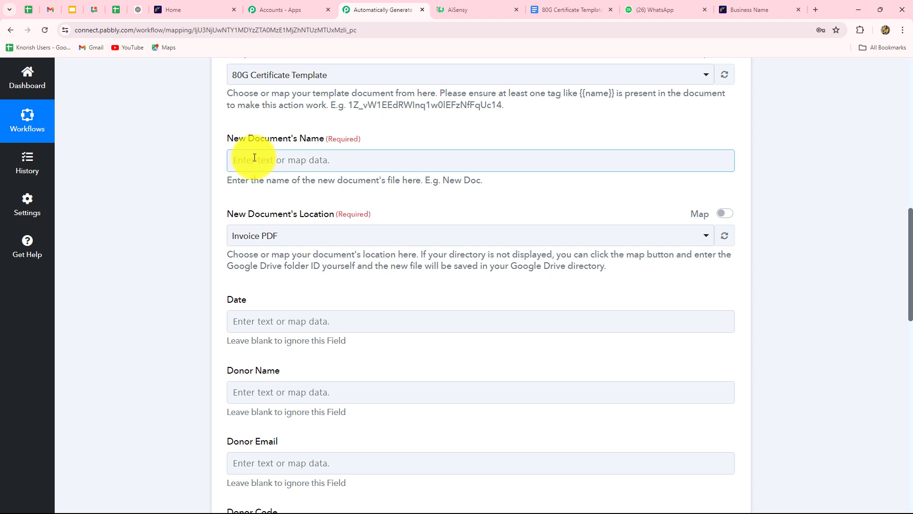
Set the document name to '80G Certificate for:' plus the mapped Cashfree Customer Name field.
{"action": "left_click", "coordinate": [254, 158]}
{"action": "type", "text": "80G Certificate for:"}
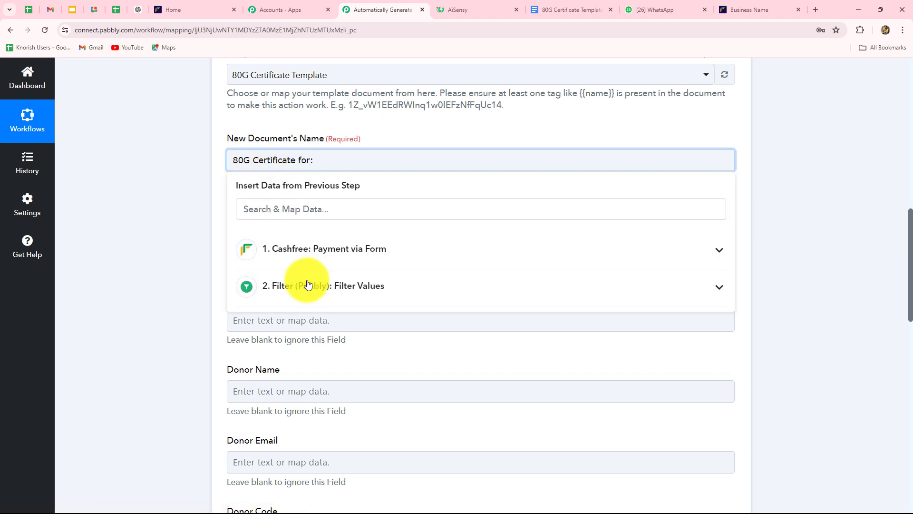
{"action": "left_click", "coordinate": [314, 255]}
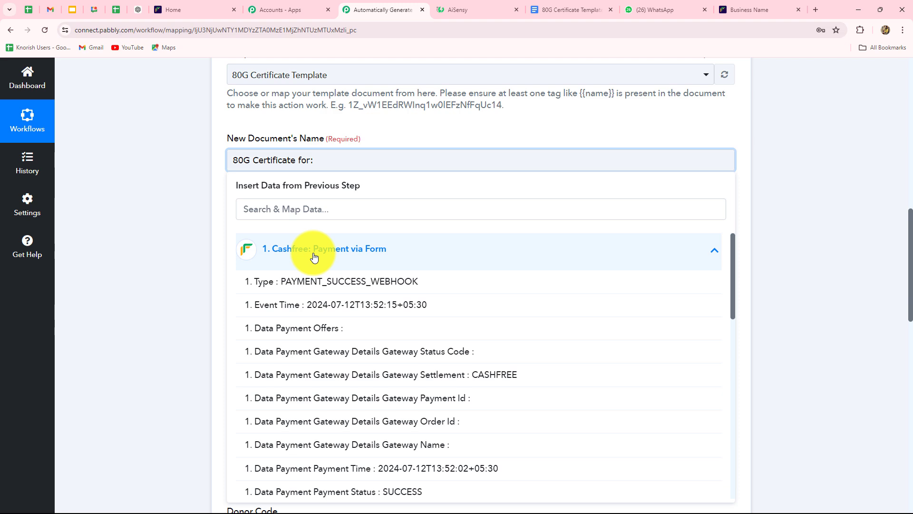
{"action": "scroll", "coordinate": [429, 368], "scroll_direction": "down", "scroll_amount": 8}
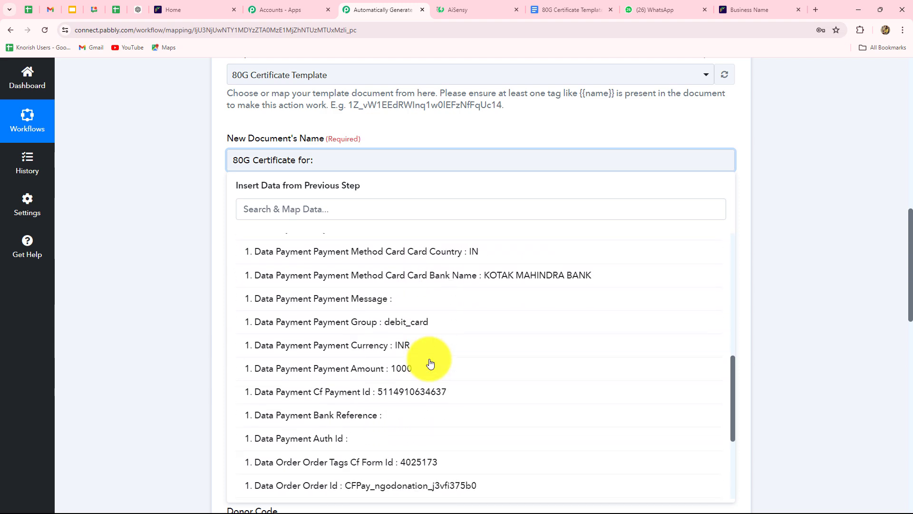
{"action": "scroll", "coordinate": [429, 364], "scroll_direction": "down", "scroll_amount": 4}
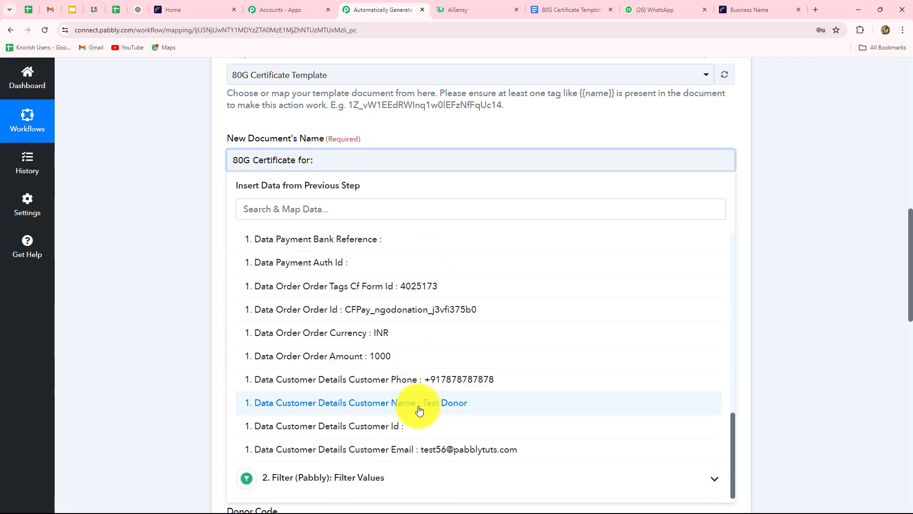
{"action": "left_click", "coordinate": [438, 401]}
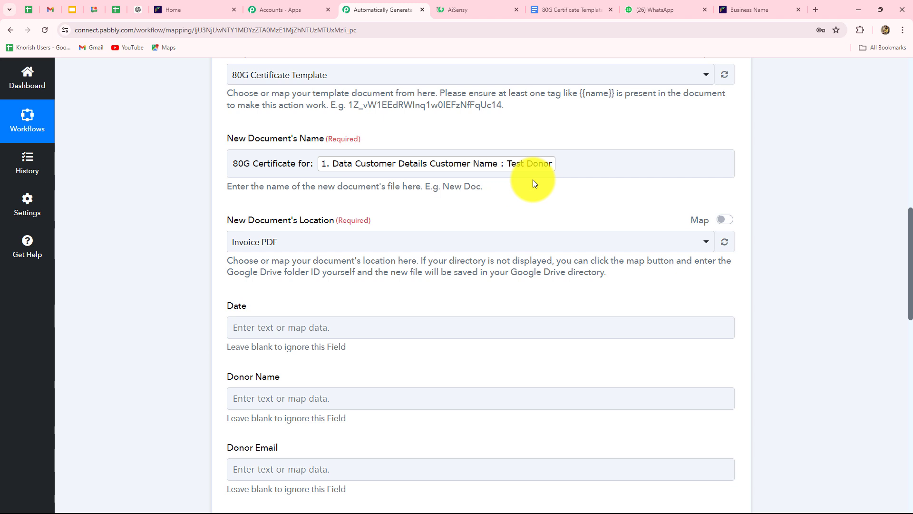
{"action": "left_click_drag", "start_coordinate": [230, 163], "coordinate": [316, 164]}
{"action": "left_click", "coordinate": [122, 227]}
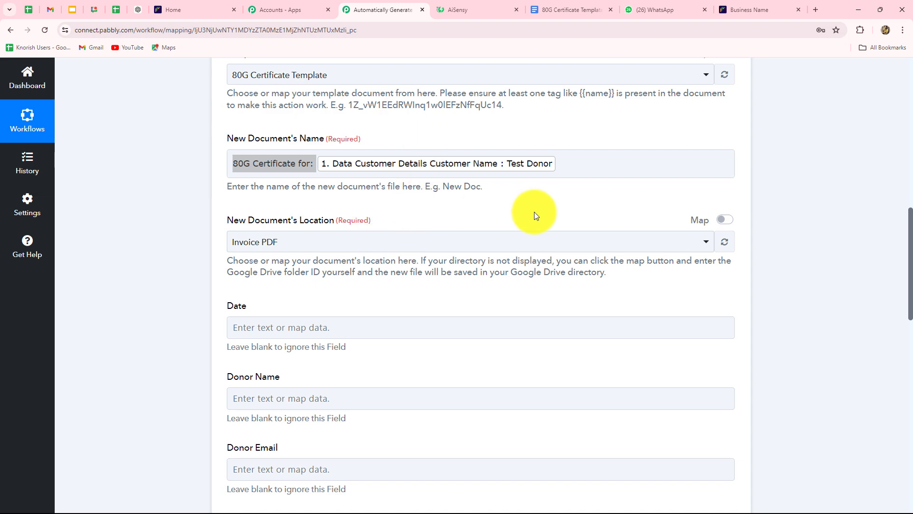
Set the New Document's Location to the New Posts Drive folder.
{"action": "scroll", "coordinate": [533, 209], "scroll_direction": "down", "scroll_amount": 3}
{"action": "scroll", "coordinate": [338, 205], "scroll_direction": "up", "scroll_amount": 2}
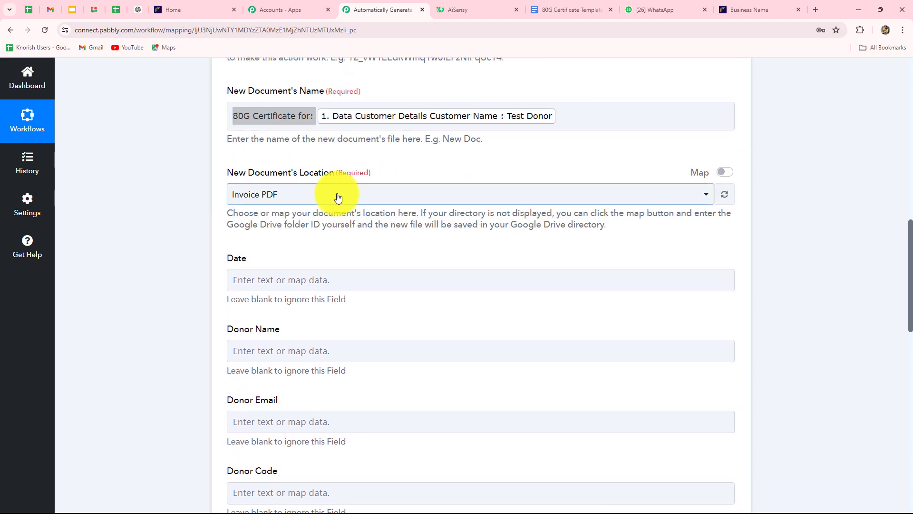
{"action": "left_click", "coordinate": [338, 198]}
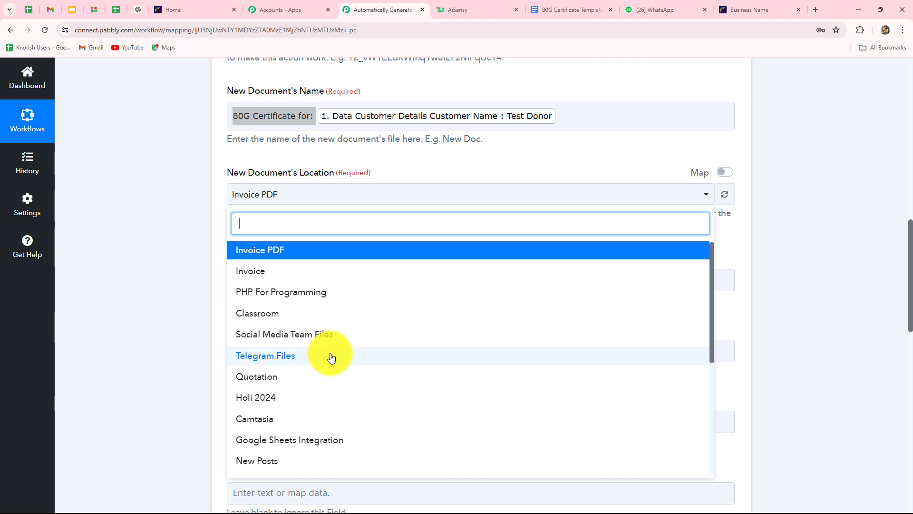
{"action": "scroll", "coordinate": [314, 361], "scroll_direction": "down", "scroll_amount": 2}
{"action": "left_click", "coordinate": [312, 369]}
{"action": "scroll", "coordinate": [139, 333], "scroll_direction": "down", "scroll_amount": 4}
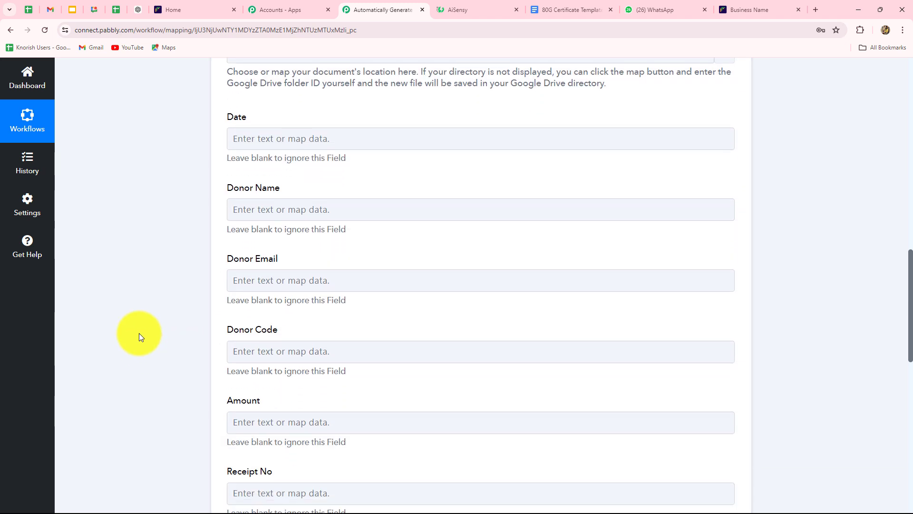
Check the 80G Certificate Template's tags in Google Docs before filling the Date field.
{"action": "left_click", "coordinate": [254, 133]}
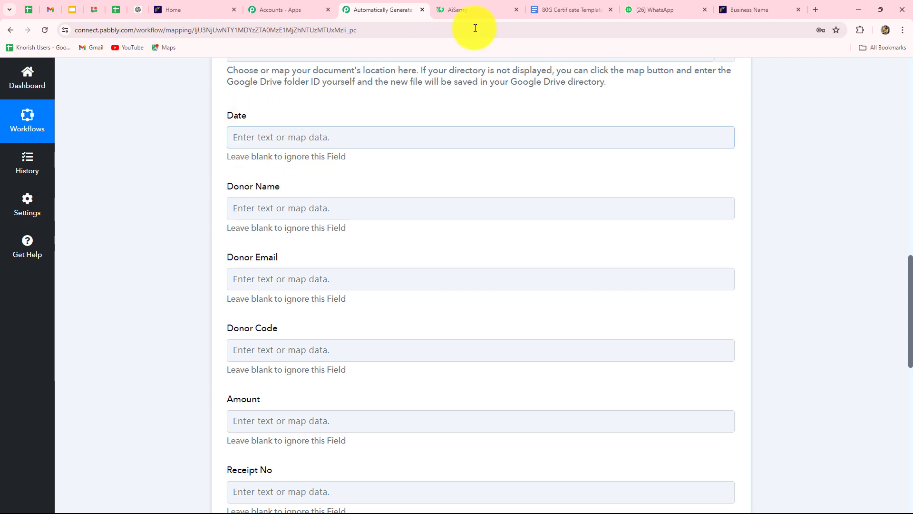
{"action": "left_click", "coordinate": [598, 6]}
{"action": "left_click", "coordinate": [380, 10]}
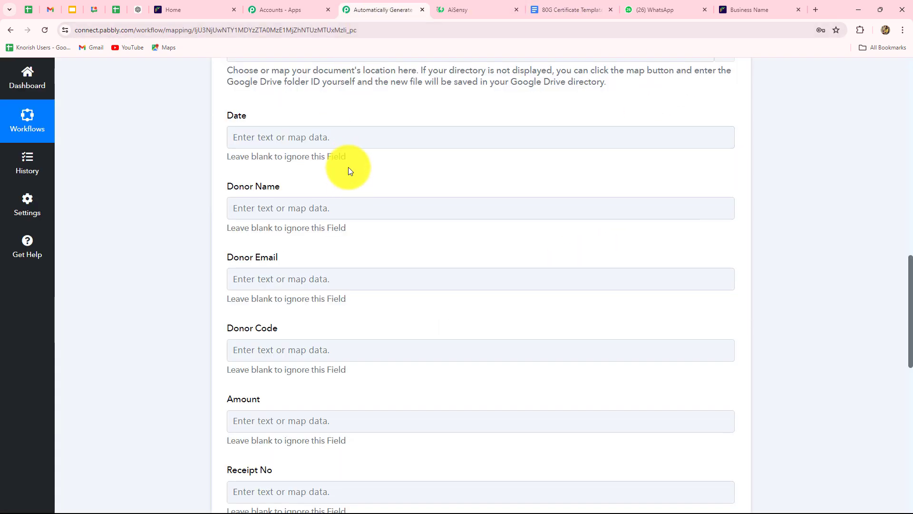
{"action": "scroll", "coordinate": [348, 167], "scroll_direction": "down", "scroll_amount": 12}
{"action": "scroll", "coordinate": [340, 195], "scroll_direction": "up", "scroll_amount": 14}
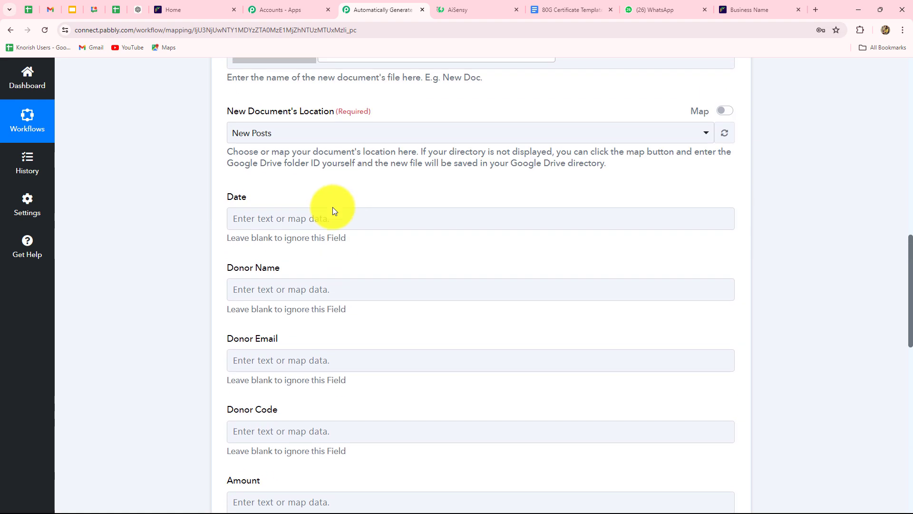
{"action": "left_click", "coordinate": [326, 226]}
{"action": "left_click", "coordinate": [349, 251]}
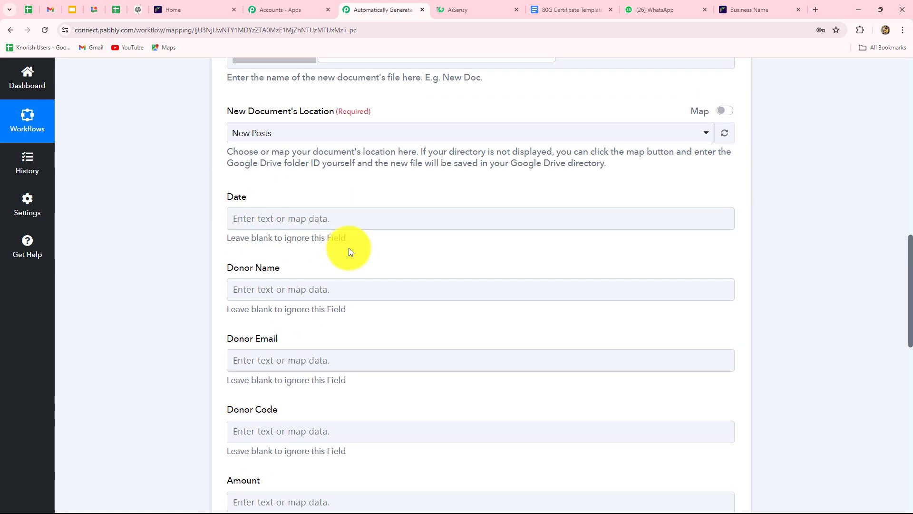
{"action": "left_click", "coordinate": [559, 3]}
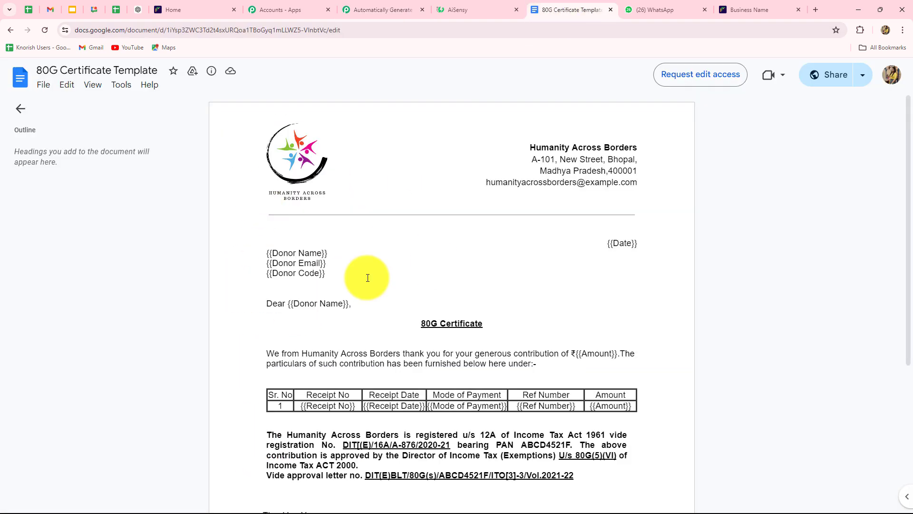
{"action": "left_click", "coordinate": [373, 10]}
{"action": "scroll", "coordinate": [366, 256], "scroll_direction": "down", "scroll_amount": 3}
{"action": "scroll", "coordinate": [367, 256], "scroll_direction": "down", "scroll_amount": 2}
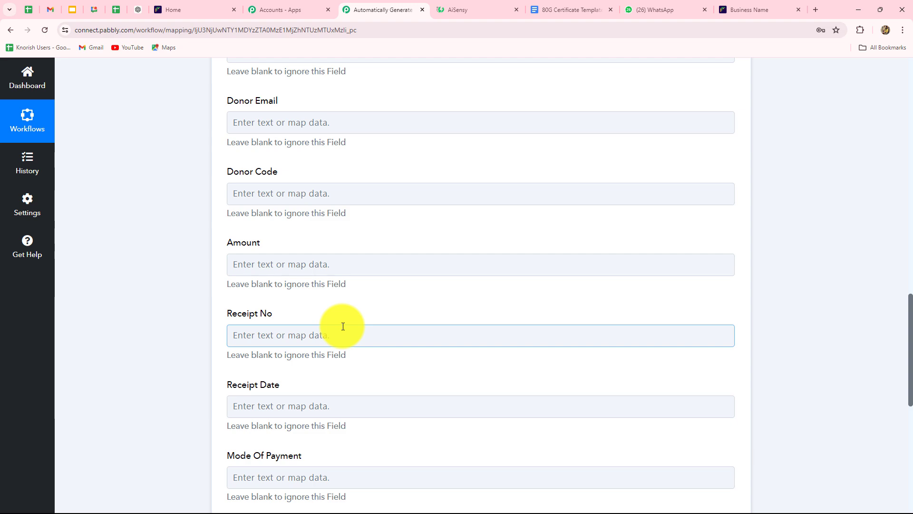
{"action": "scroll", "coordinate": [343, 326], "scroll_direction": "up", "scroll_amount": 4}
Browse the Cashfree payment data for the Date field, then close it leaving Date empty.
{"action": "left_click", "coordinate": [285, 170]}
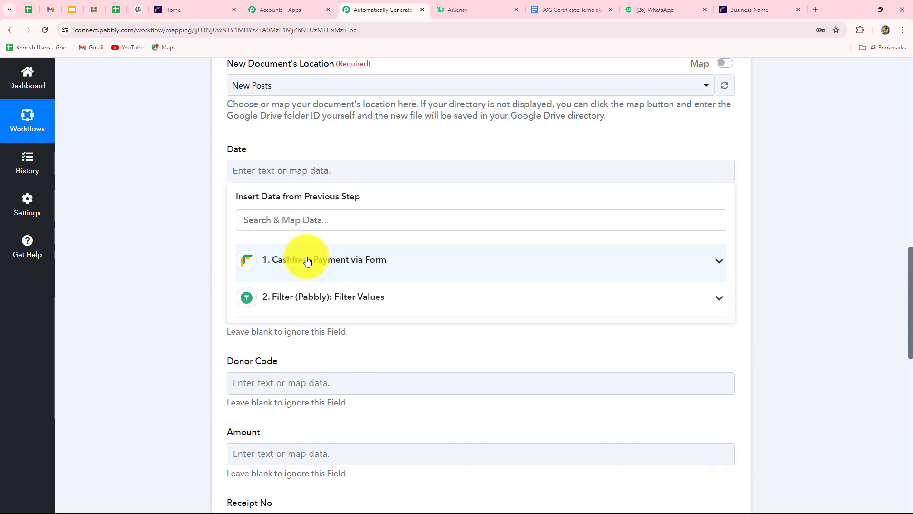
{"action": "left_click", "coordinate": [307, 261]}
{"action": "scroll", "coordinate": [349, 372], "scroll_direction": "down", "scroll_amount": 2}
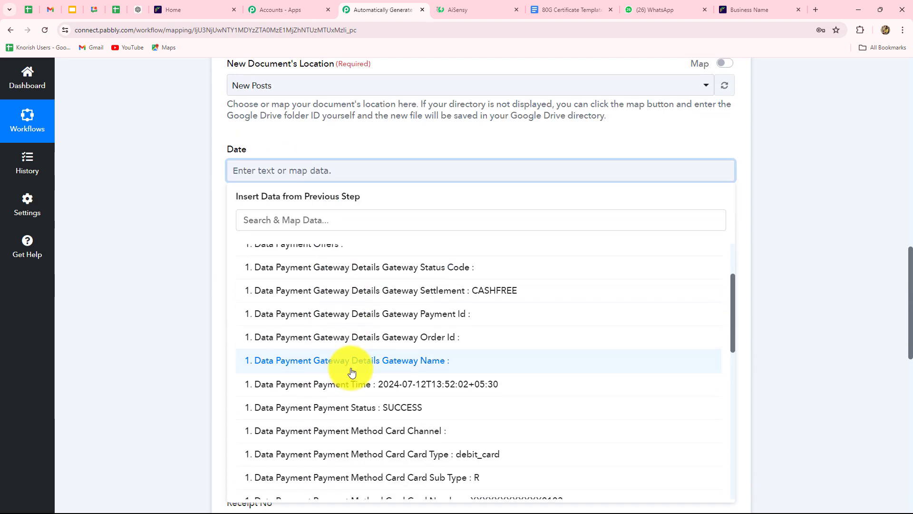
{"action": "scroll", "coordinate": [362, 371], "scroll_direction": "down", "scroll_amount": 2}
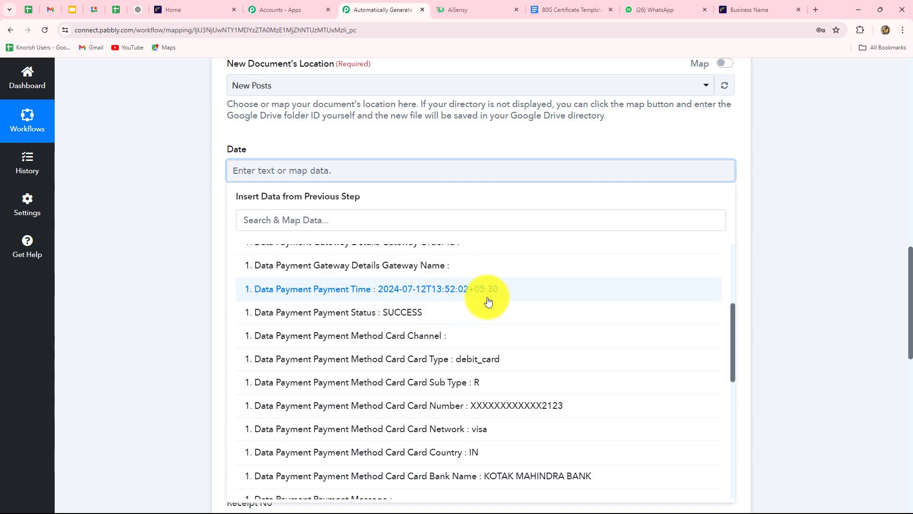
{"action": "left_click", "coordinate": [173, 272]}
Insert a new action step between the Filter and Google Docs steps.
{"action": "scroll", "coordinate": [173, 272], "scroll_direction": "up", "scroll_amount": 5}
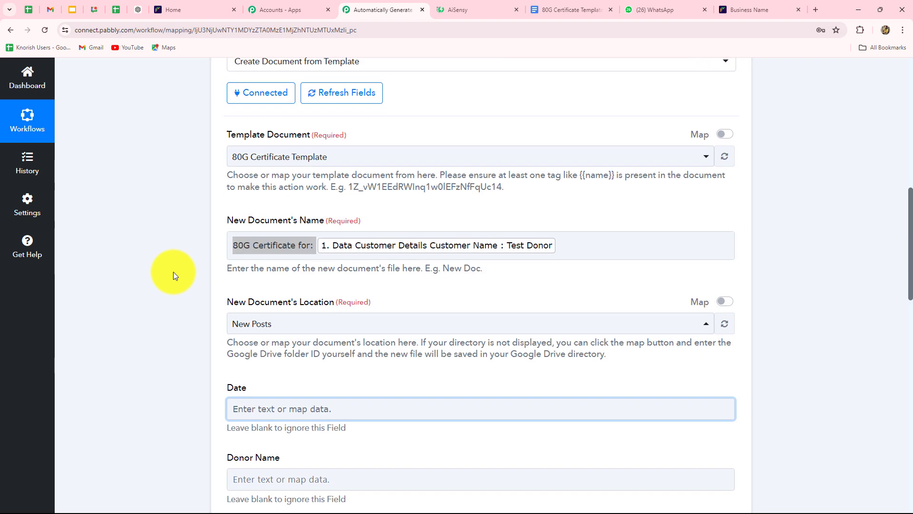
{"action": "scroll", "coordinate": [173, 272], "scroll_direction": "up", "scroll_amount": 5}
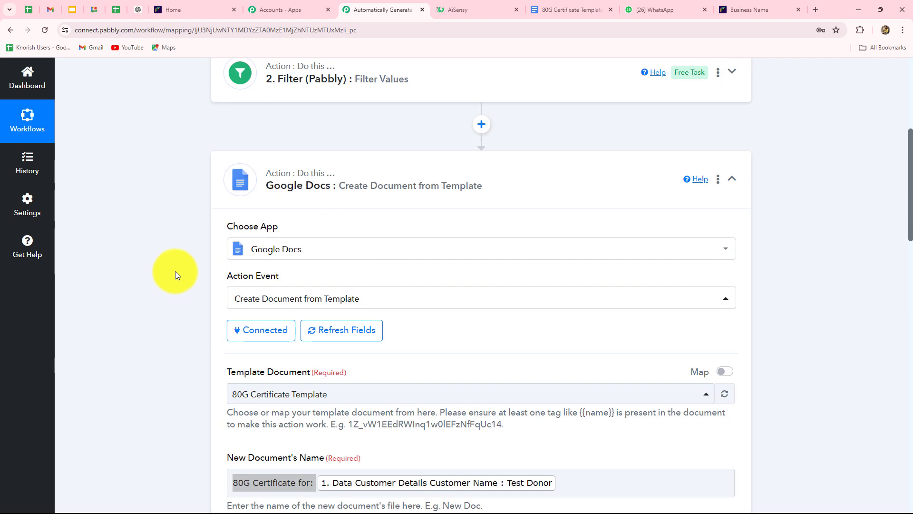
{"action": "left_click", "coordinate": [481, 126]}
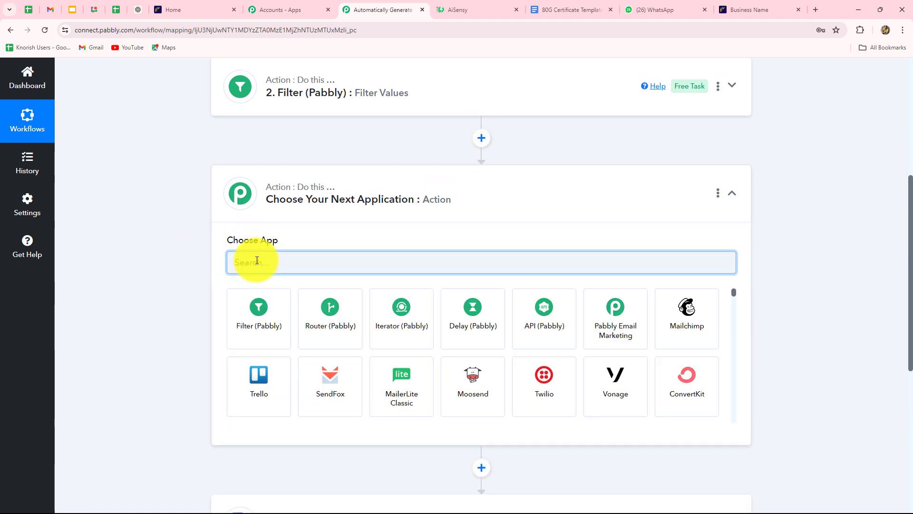
Add a Date/Time Formatter (Pabbly) step with the Format Date Only action and connect it.
{"action": "type", "text": "Date"}
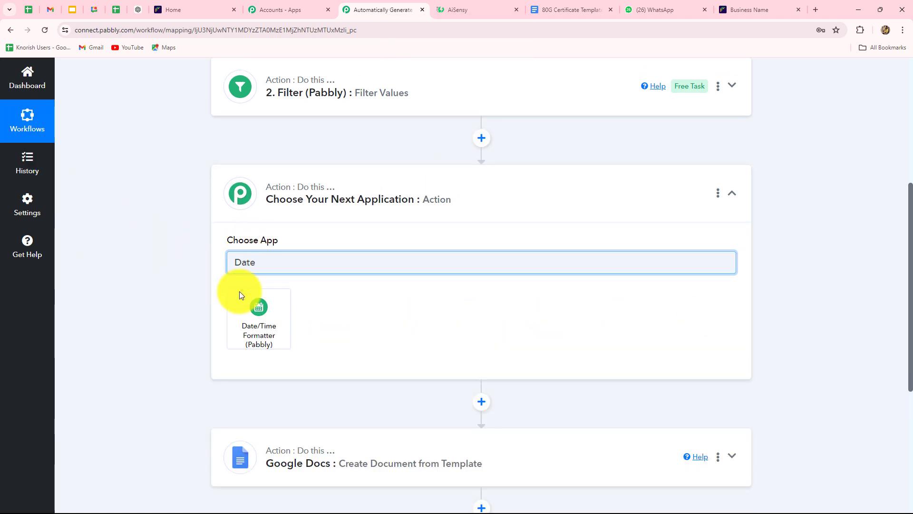
{"action": "left_click", "coordinate": [243, 304]}
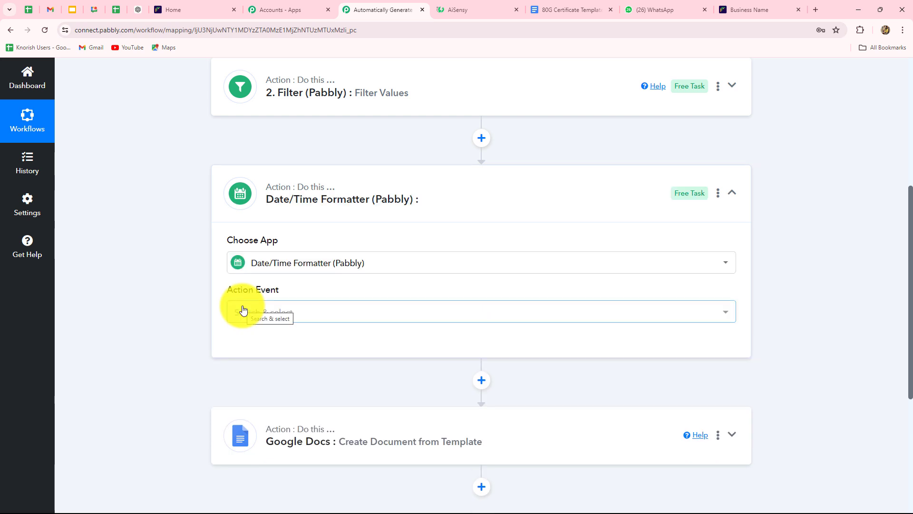
{"action": "left_click", "coordinate": [252, 319]}
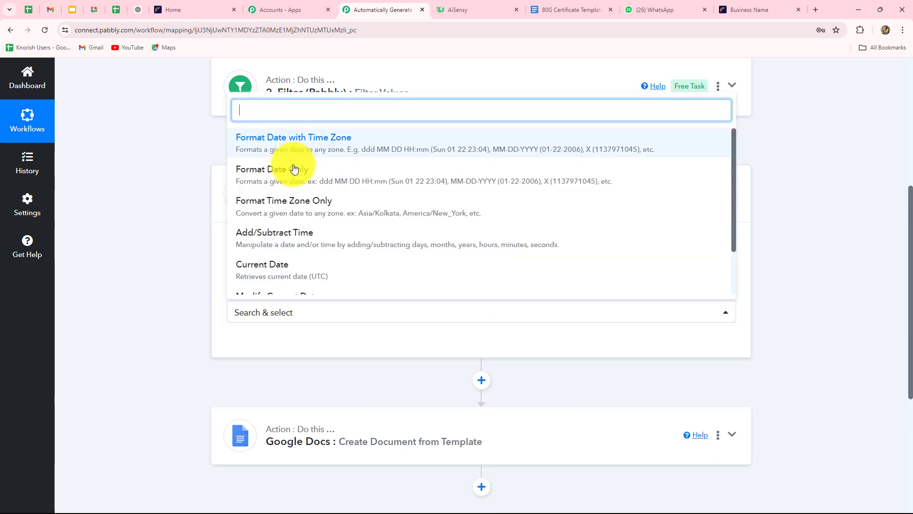
{"action": "left_click", "coordinate": [294, 183]}
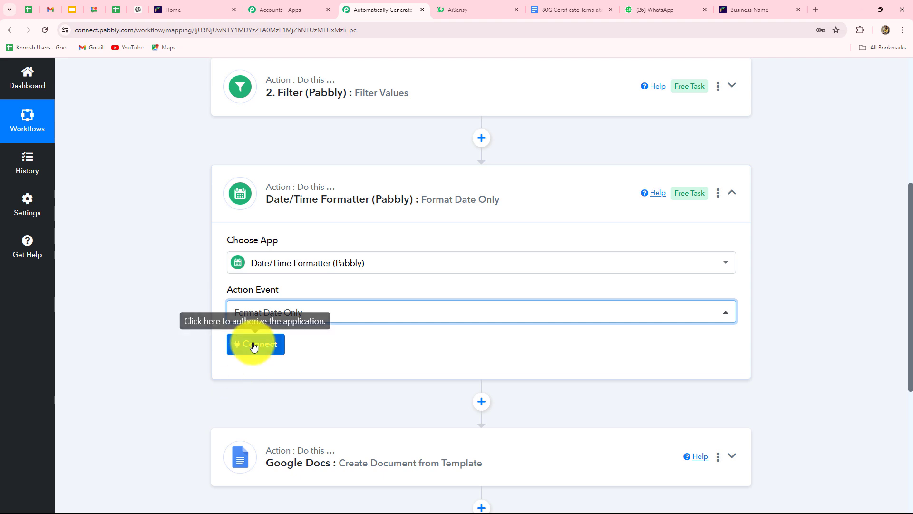
{"action": "left_click", "coordinate": [251, 346]}
Map the Cashfree Payment Time into the formatter's Date field.
{"action": "scroll", "coordinate": [466, 340], "scroll_direction": "down", "scroll_amount": 5}
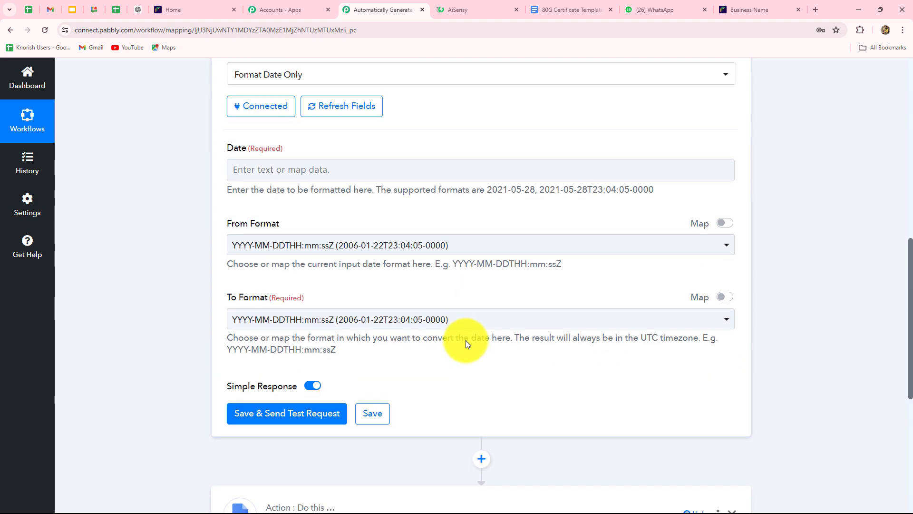
{"action": "left_click", "coordinate": [333, 175]}
{"action": "left_click", "coordinate": [337, 269]}
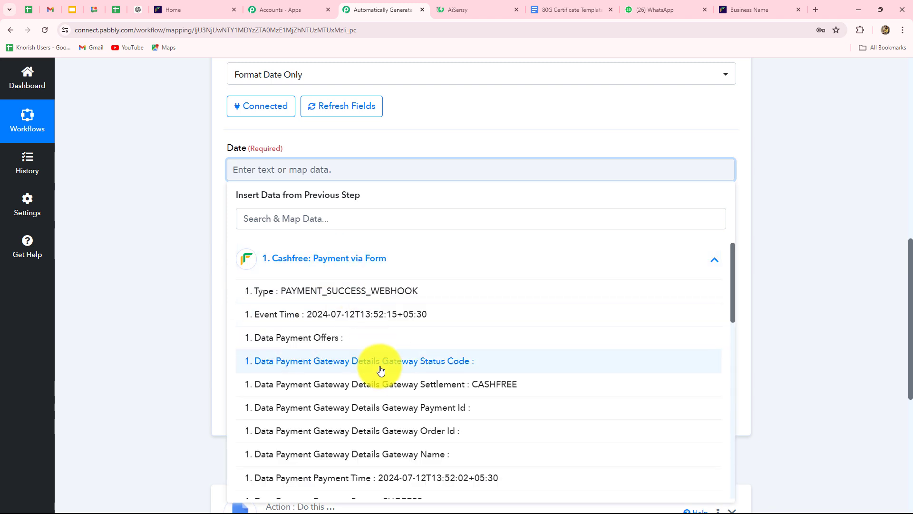
{"action": "scroll", "coordinate": [378, 363], "scroll_direction": "down", "scroll_amount": 5}
{"action": "scroll", "coordinate": [381, 370], "scroll_direction": "up", "scroll_amount": 3}
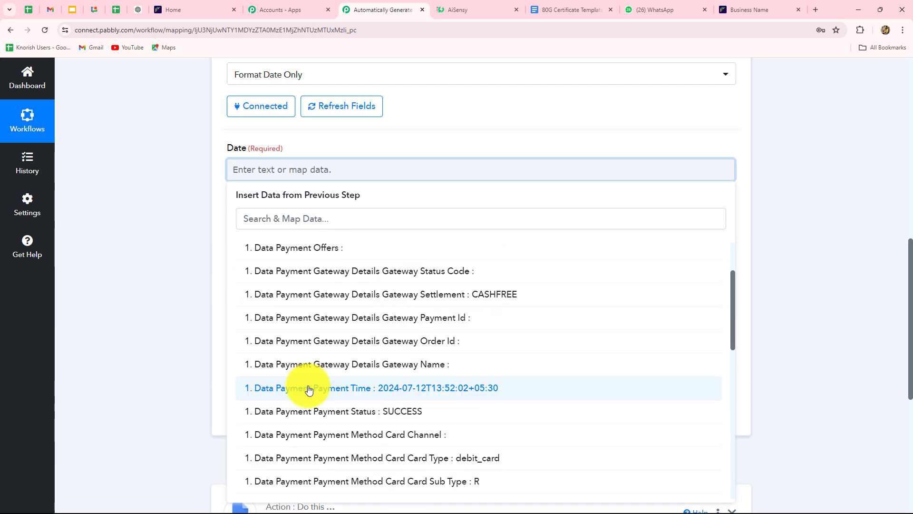
{"action": "left_click", "coordinate": [401, 391]}
{"action": "left_click", "coordinate": [171, 336]}
{"action": "scroll", "coordinate": [400, 148], "scroll_direction": "down", "scroll_amount": 1}
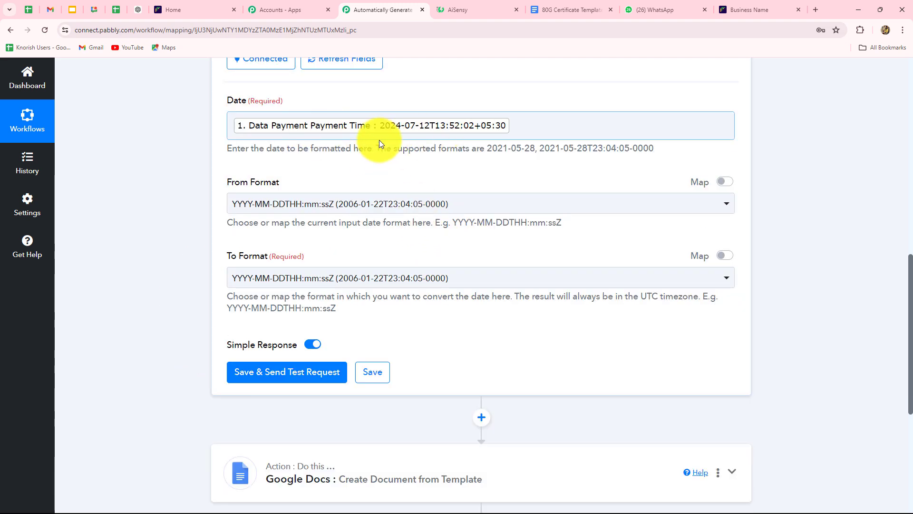
Keep the default From Format and set To Format to DD-MM-YYYY.
{"action": "left_click", "coordinate": [379, 143]}
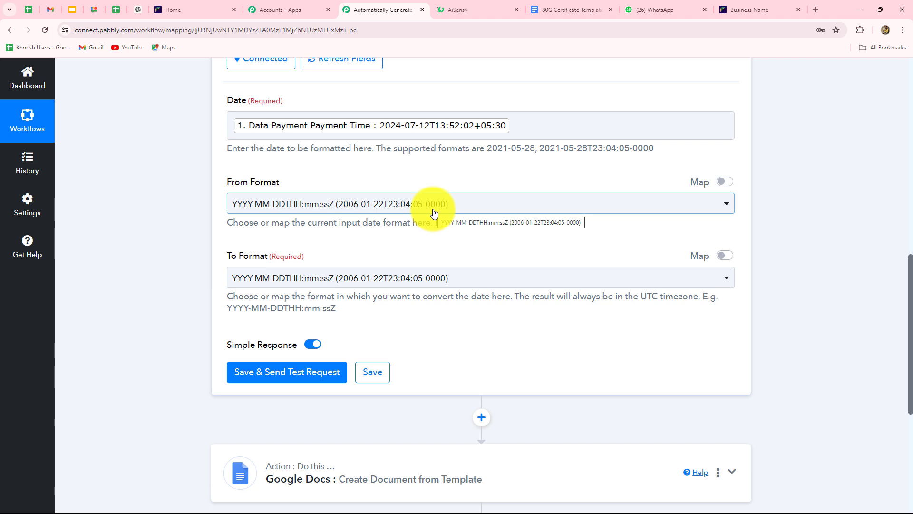
{"action": "left_click", "coordinate": [238, 203]}
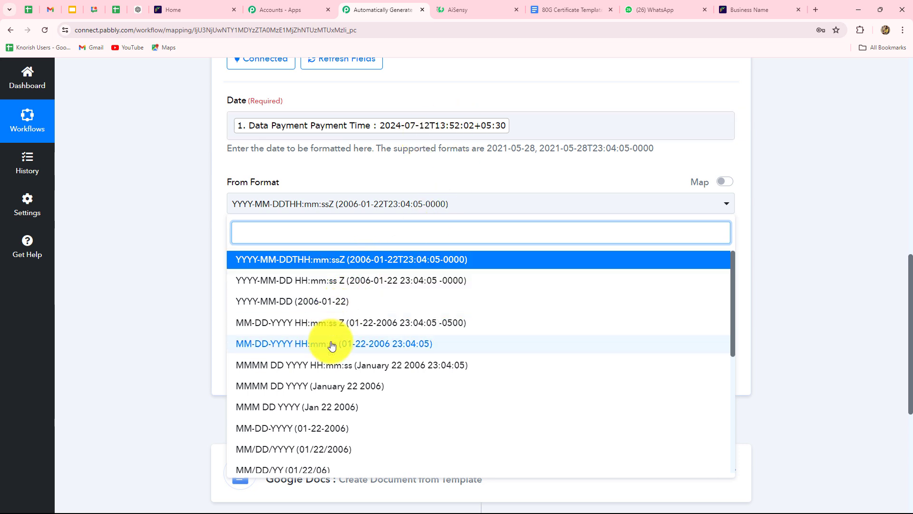
{"action": "scroll", "coordinate": [285, 309], "scroll_direction": "up", "scroll_amount": 1}
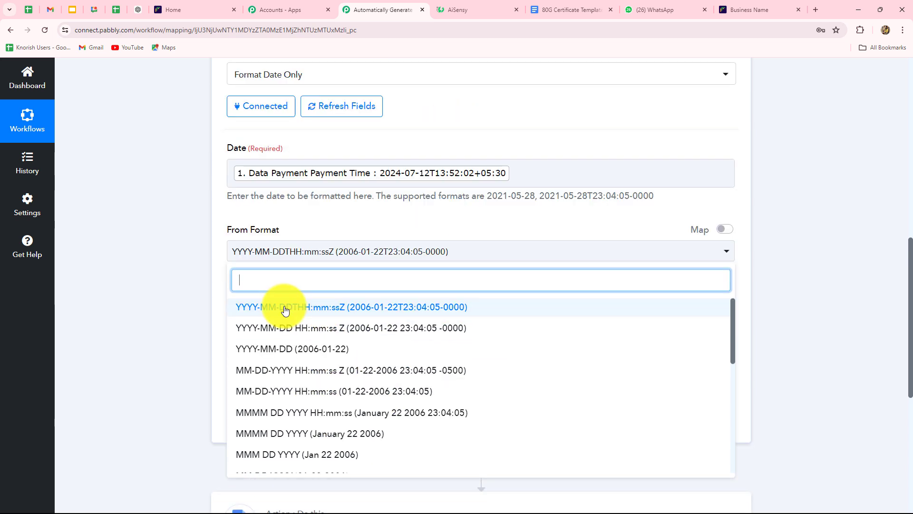
{"action": "left_click", "coordinate": [285, 310]}
{"action": "scroll", "coordinate": [130, 278], "scroll_direction": "down", "scroll_amount": 3}
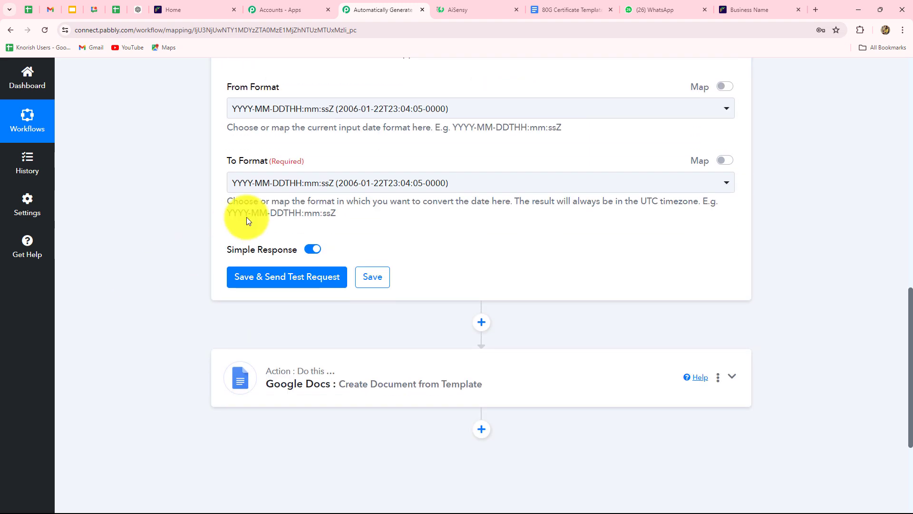
{"action": "left_click", "coordinate": [307, 189]}
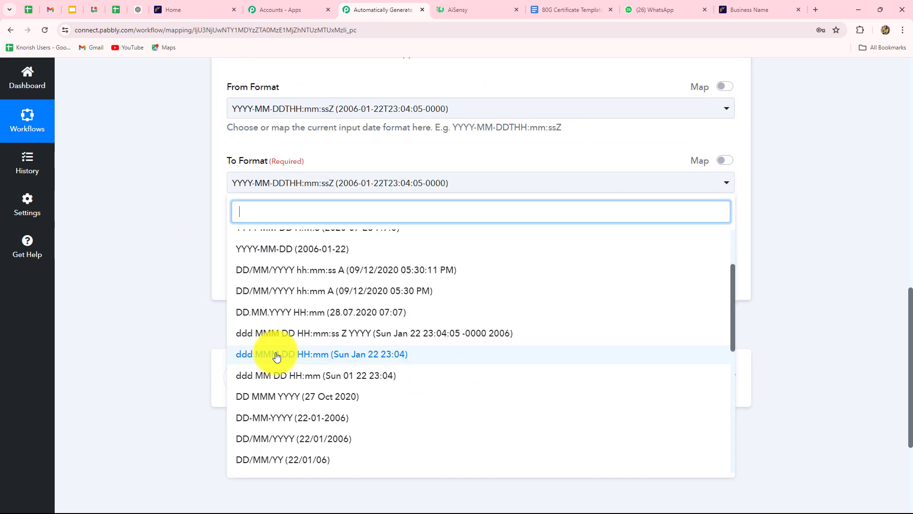
{"action": "scroll", "coordinate": [276, 356], "scroll_direction": "down", "scroll_amount": 8}
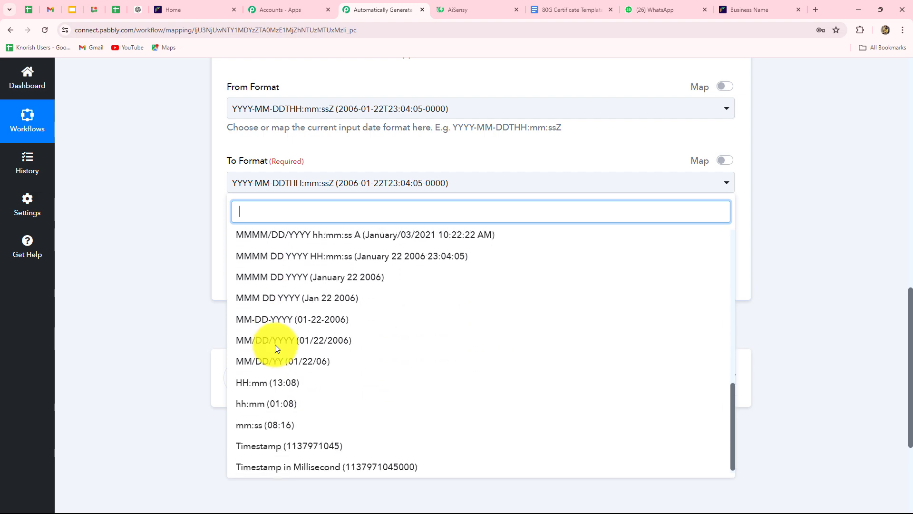
{"action": "scroll", "coordinate": [275, 344], "scroll_direction": "up", "scroll_amount": 5}
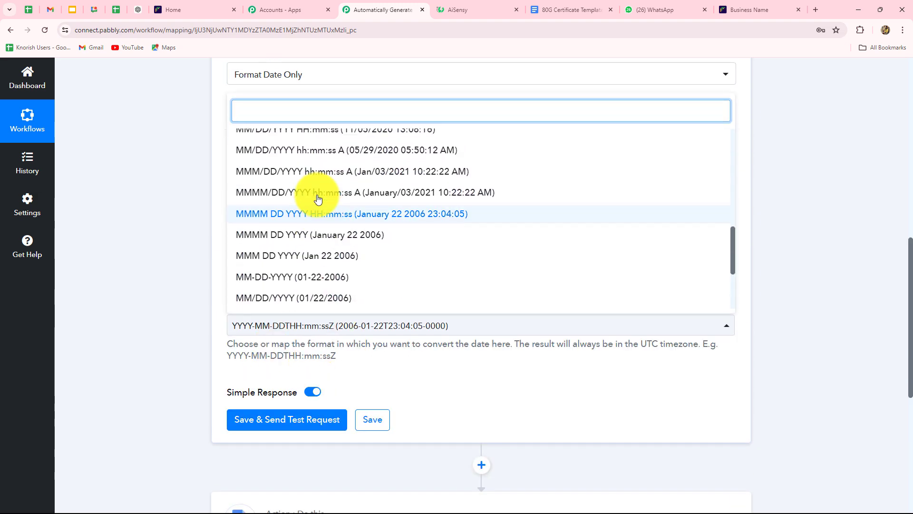
{"action": "left_click", "coordinate": [317, 198]}
Save and test the formatter step, confirming the Result 12-07-2024.
{"action": "scroll", "coordinate": [218, 285], "scroll_direction": "down", "scroll_amount": 3}
{"action": "left_click", "coordinate": [245, 277]}
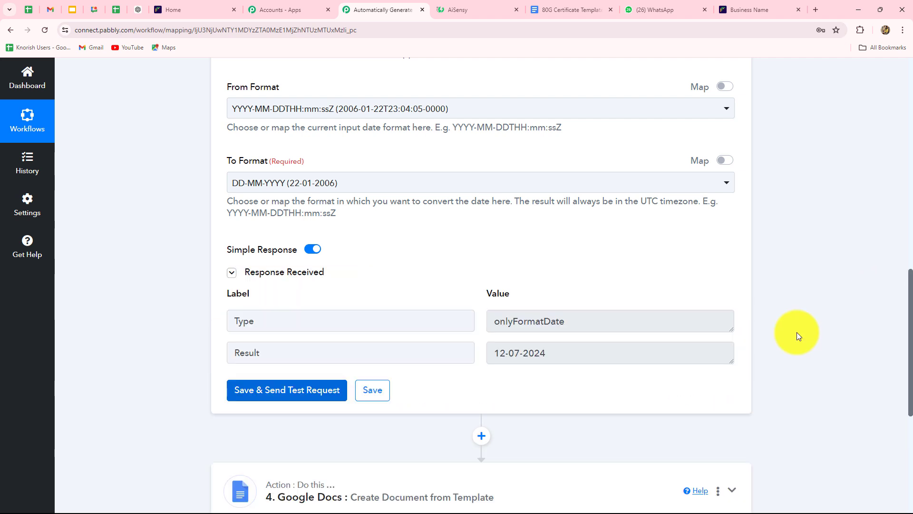
{"action": "left_click_drag", "start_coordinate": [589, 358], "coordinate": [463, 361]}
{"action": "scroll", "coordinate": [547, 356], "scroll_direction": "down", "scroll_amount": 4}
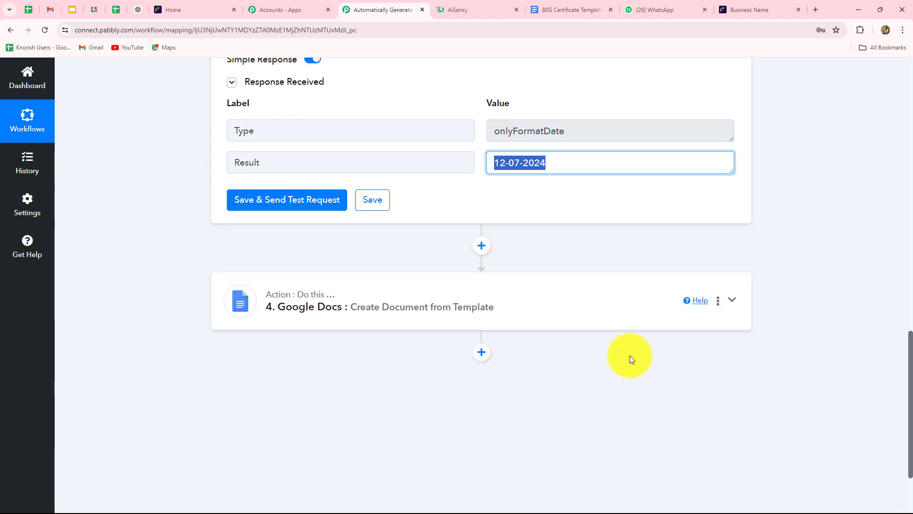
Expand the Google Docs step and map the Cashfree Customer Name into Donor Name.
{"action": "left_click", "coordinate": [555, 305]}
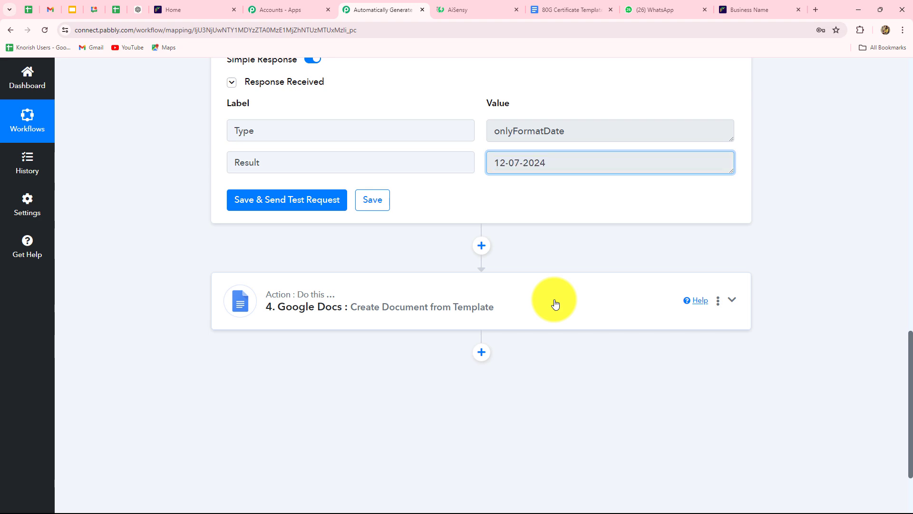
{"action": "scroll", "coordinate": [261, 264], "scroll_direction": "down", "scroll_amount": 10}
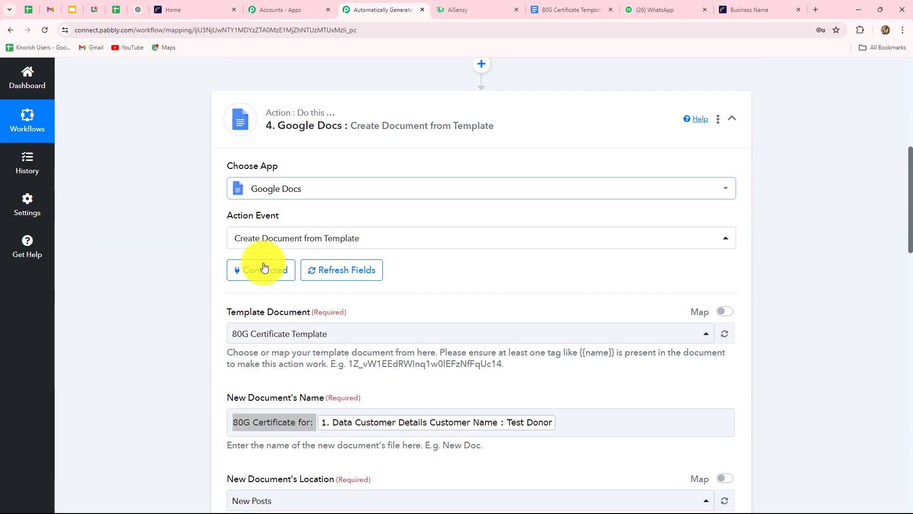
{"action": "left_click", "coordinate": [249, 259]}
{"action": "left_click", "coordinate": [357, 302]}
{"action": "scroll", "coordinate": [374, 335], "scroll_direction": "down", "scroll_amount": 10}
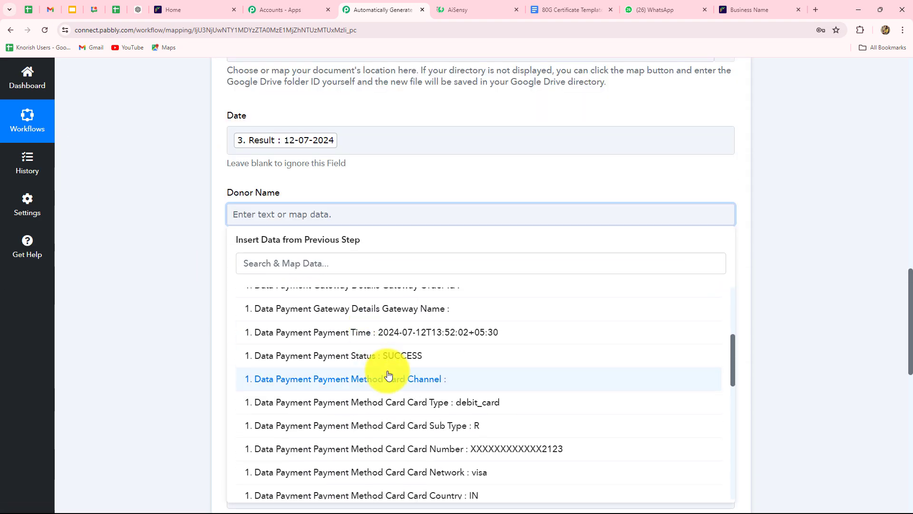
{"action": "scroll", "coordinate": [421, 420], "scroll_direction": "down", "scroll_amount": 5}
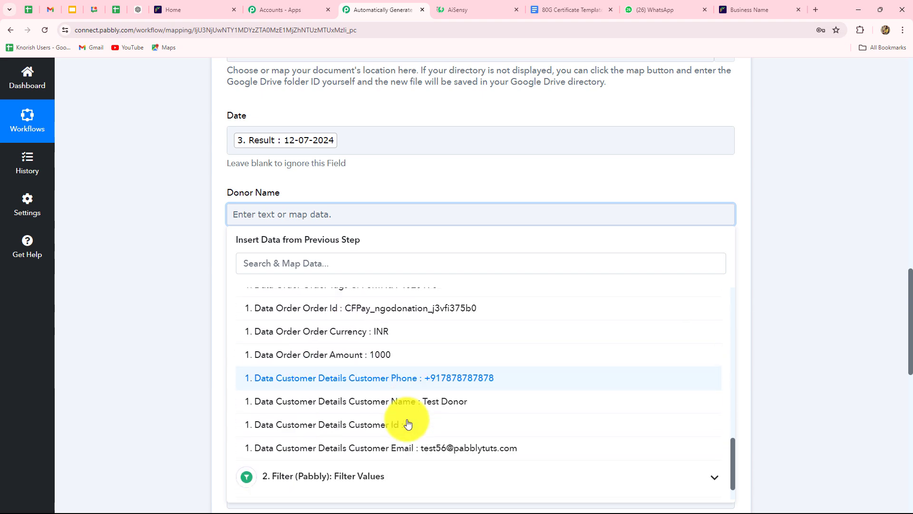
{"action": "left_click", "coordinate": [435, 372]}
Map the Cashfree Customer Email into Donor Email.
{"action": "left_click", "coordinate": [198, 312]}
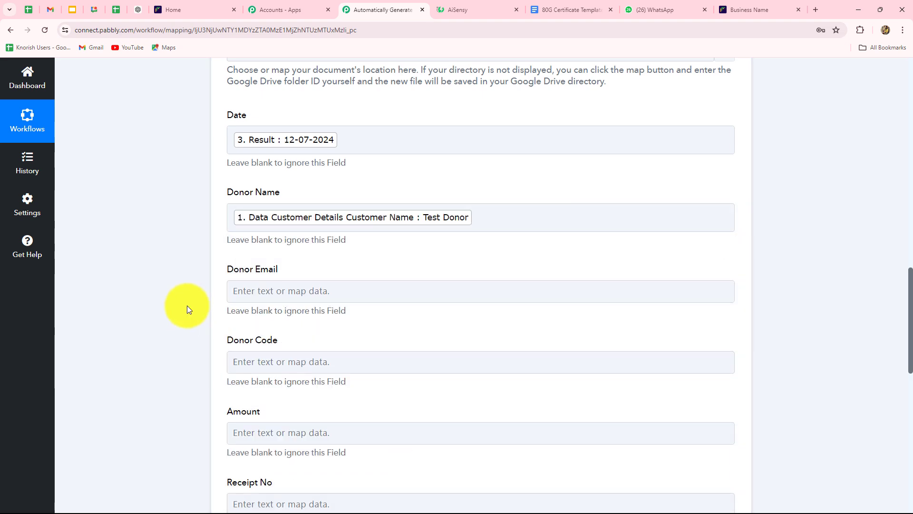
{"action": "scroll", "coordinate": [187, 306], "scroll_direction": "down", "scroll_amount": 3}
{"action": "left_click", "coordinate": [273, 149]}
{"action": "left_click", "coordinate": [361, 238]}
{"action": "scroll", "coordinate": [414, 384], "scroll_direction": "down", "scroll_amount": 10}
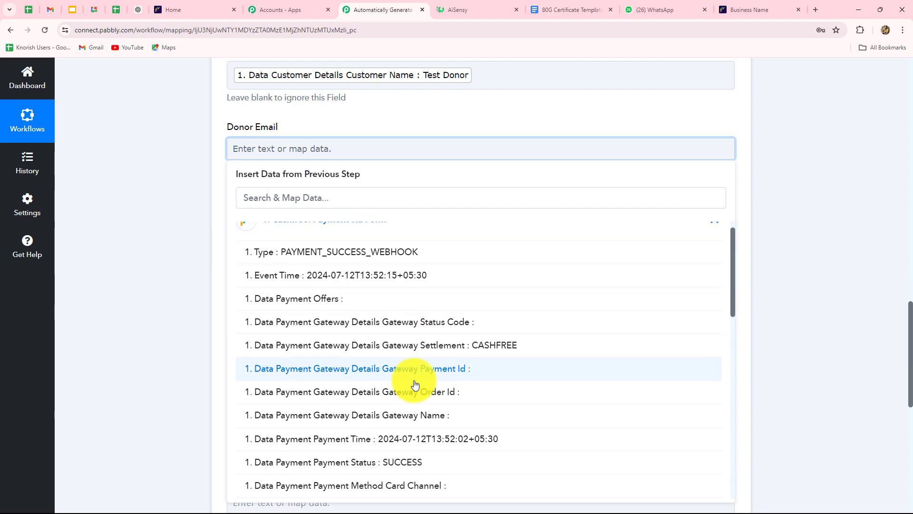
{"action": "left_click", "coordinate": [414, 383]}
{"action": "left_click", "coordinate": [152, 292]}
{"action": "scroll", "coordinate": [262, 167], "scroll_direction": "down", "scroll_amount": 2}
Map the Cashfree Order Id into Donor Code.
{"action": "left_click", "coordinate": [276, 128]}
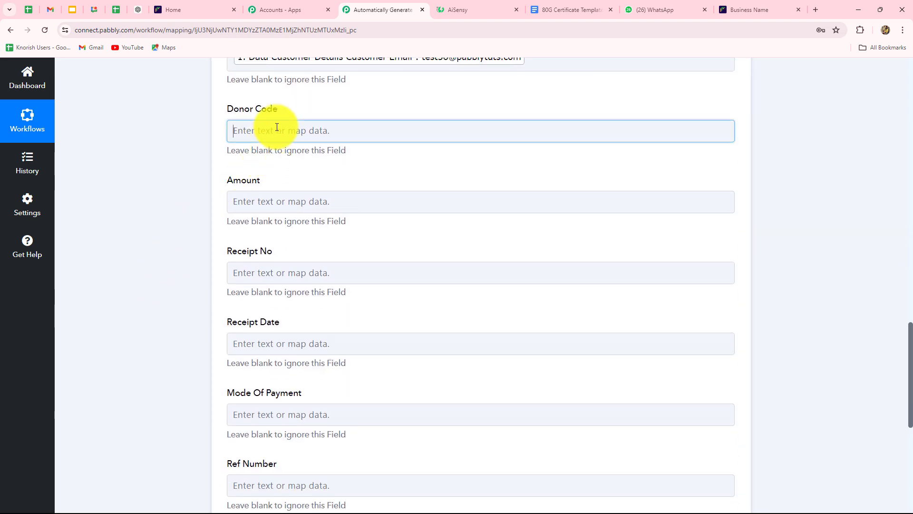
{"action": "scroll", "coordinate": [466, 340], "scroll_direction": "down", "scroll_amount": 5}
{"action": "scroll", "coordinate": [467, 341], "scroll_direction": "down", "scroll_amount": 5}
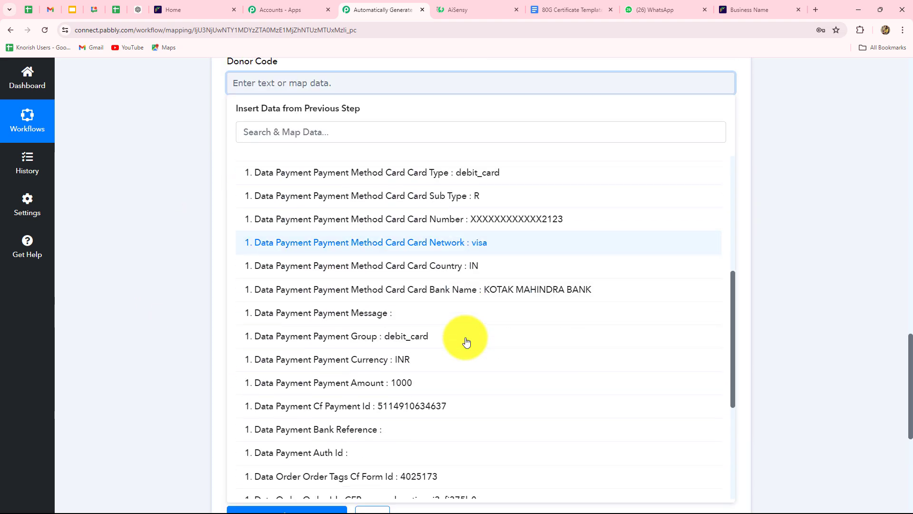
{"action": "scroll", "coordinate": [467, 342], "scroll_direction": "down", "scroll_amount": 2}
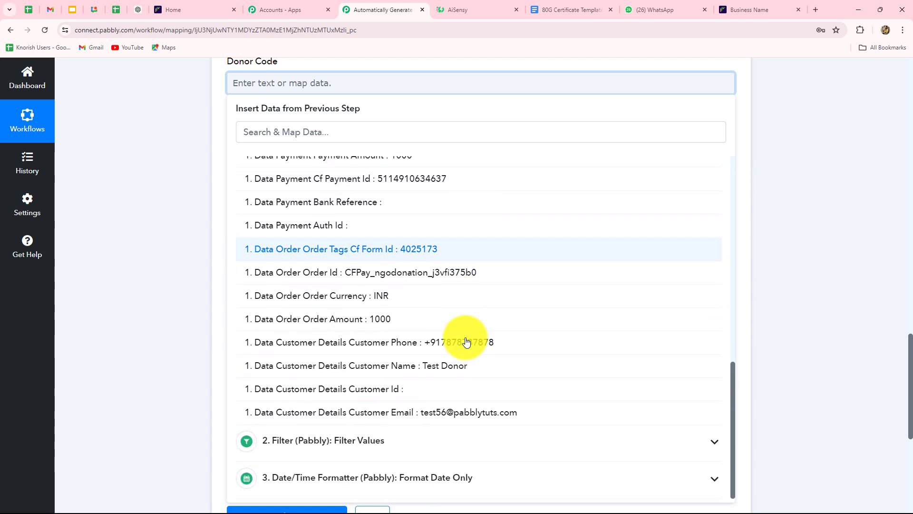
{"action": "left_click", "coordinate": [427, 274]}
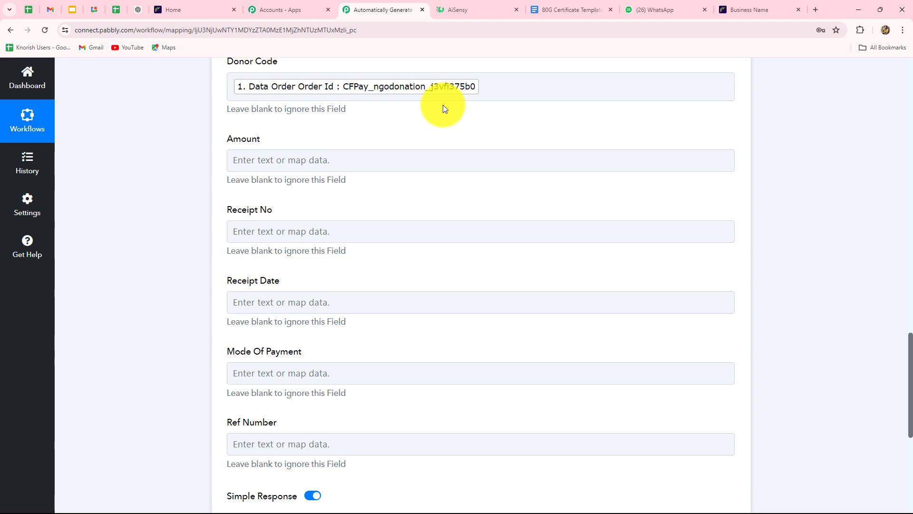
Map the Cashfree Order Amount (1000) into the Amount field.
{"action": "left_click", "coordinate": [295, 163]}
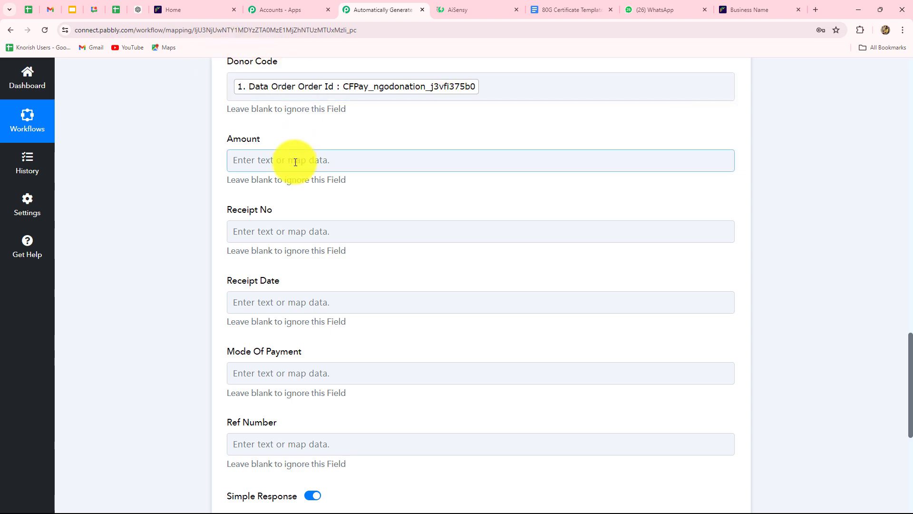
{"action": "left_click", "coordinate": [361, 248]}
{"action": "scroll", "coordinate": [371, 323], "scroll_direction": "down", "scroll_amount": 10}
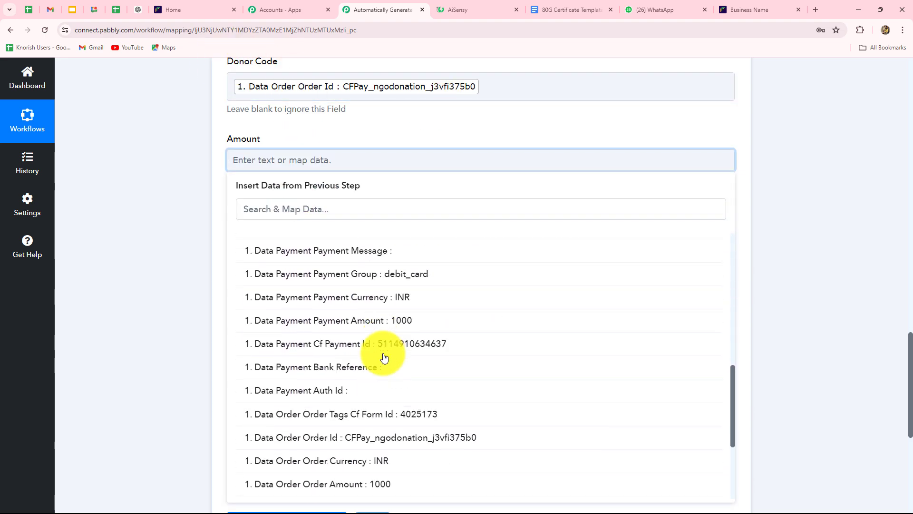
{"action": "scroll", "coordinate": [384, 358], "scroll_direction": "down", "scroll_amount": 3}
{"action": "left_click", "coordinate": [381, 349]}
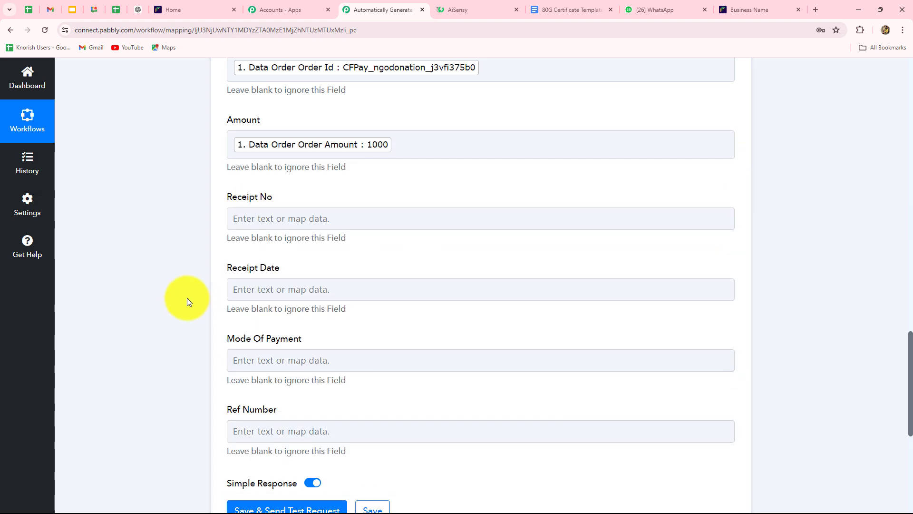
Map the Order Id into Receipt No and the formatted date 12-07-2024 into Receipt Date.
{"action": "scroll", "coordinate": [187, 298], "scroll_direction": "down", "scroll_amount": 3}
{"action": "left_click", "coordinate": [258, 96]}
{"action": "left_click", "coordinate": [292, 184]}
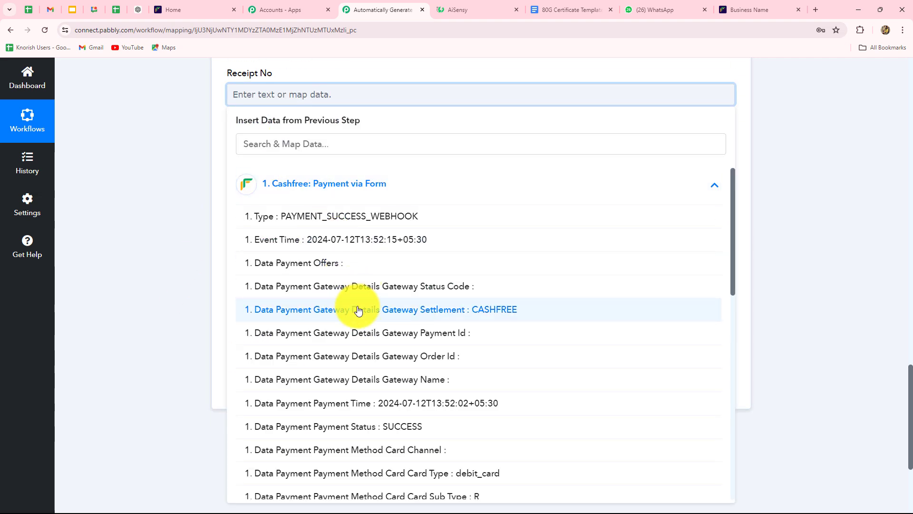
{"action": "scroll", "coordinate": [358, 311], "scroll_direction": "down", "scroll_amount": 8}
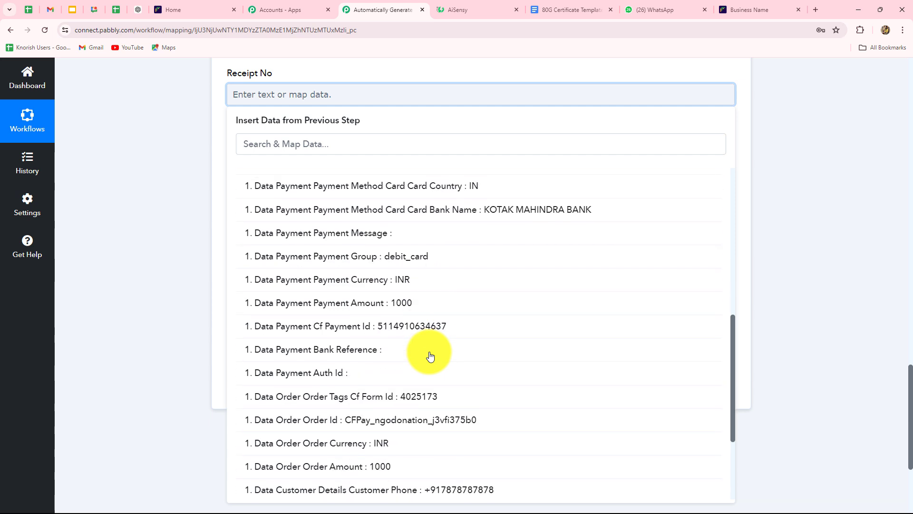
{"action": "scroll", "coordinate": [428, 352], "scroll_direction": "down", "scroll_amount": 2}
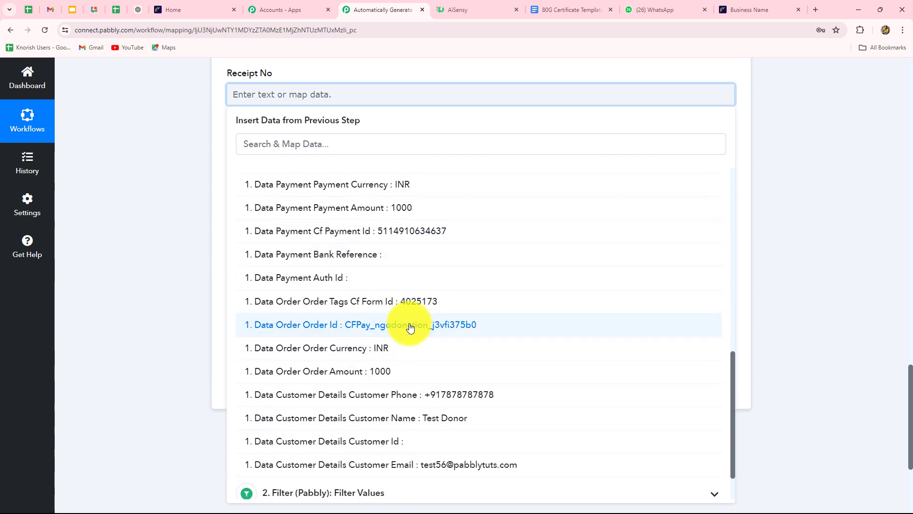
{"action": "left_click", "coordinate": [451, 324]}
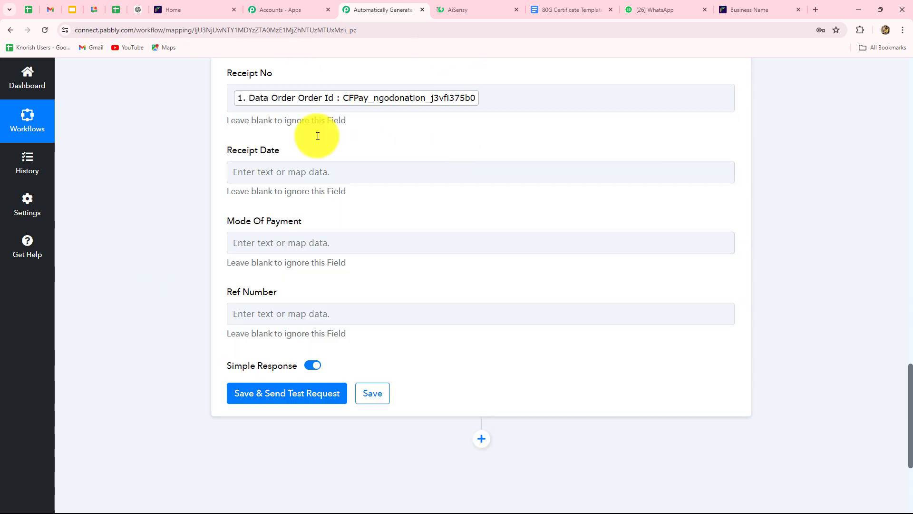
{"action": "left_click", "coordinate": [330, 168]}
{"action": "scroll", "coordinate": [327, 170], "scroll_direction": "down", "scroll_amount": 2}
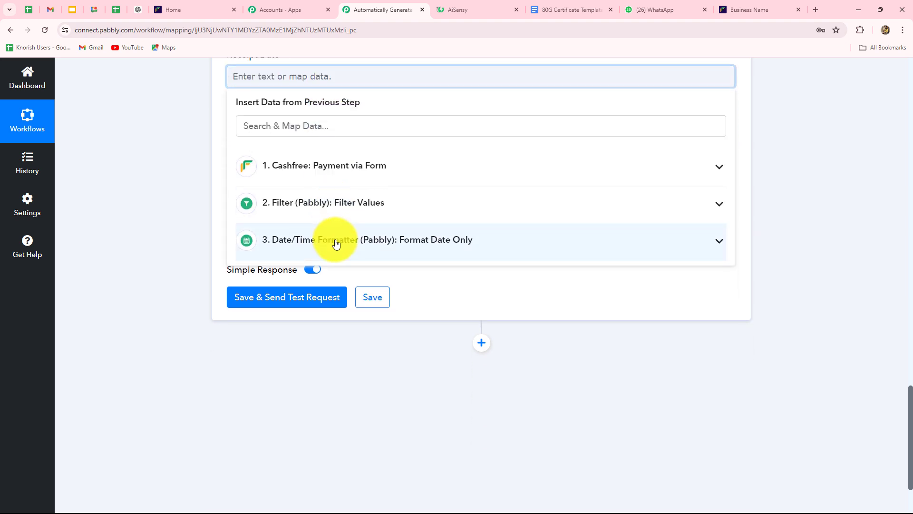
{"action": "left_click", "coordinate": [336, 239]}
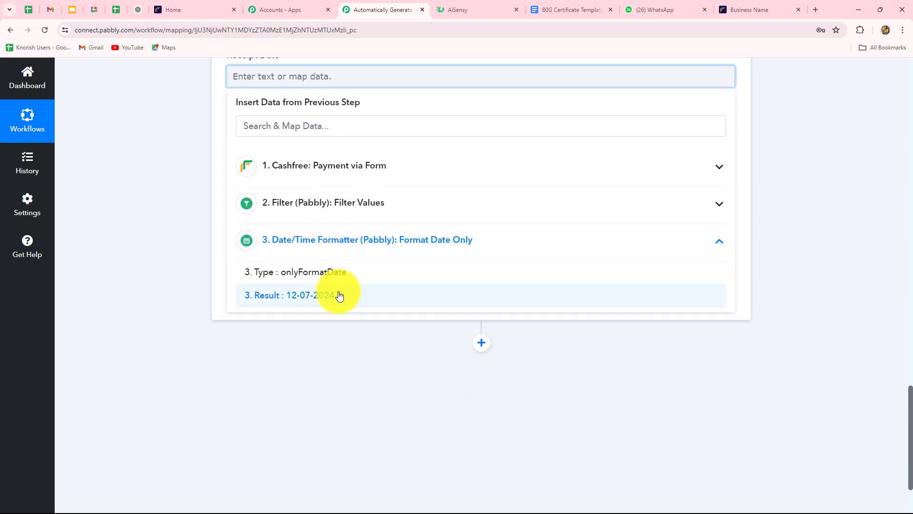
{"action": "left_click", "coordinate": [340, 296]}
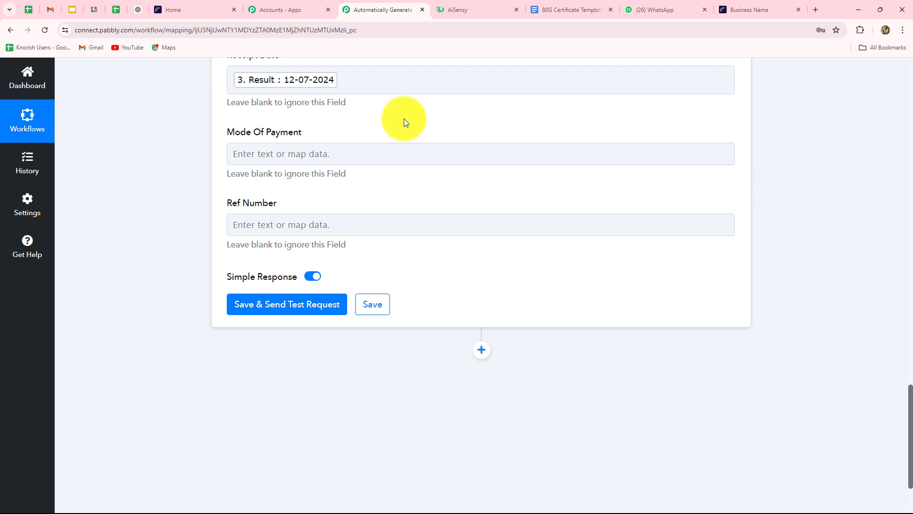
Map the Cashfree Card Type into Mode Of Payment.
{"action": "left_click", "coordinate": [361, 161]}
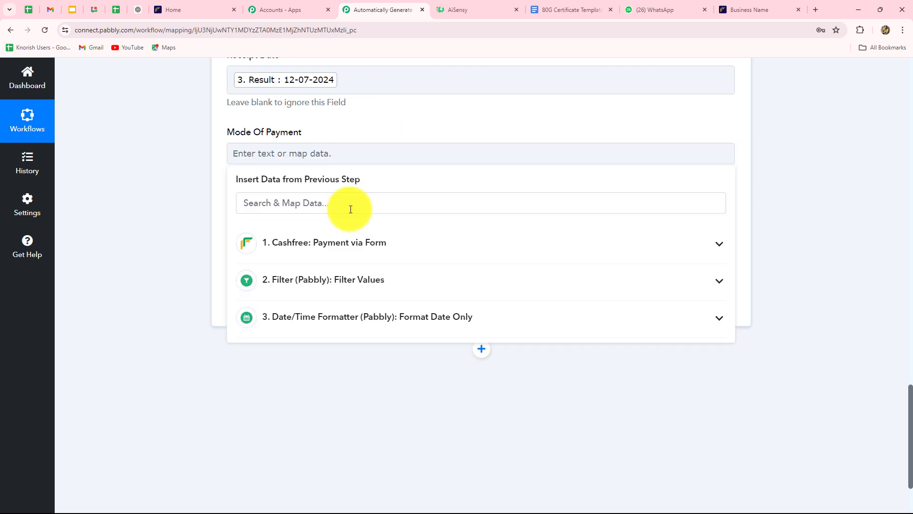
{"action": "left_click", "coordinate": [340, 237]}
{"action": "scroll", "coordinate": [431, 360], "scroll_direction": "down", "scroll_amount": 3}
{"action": "left_click", "coordinate": [452, 339]}
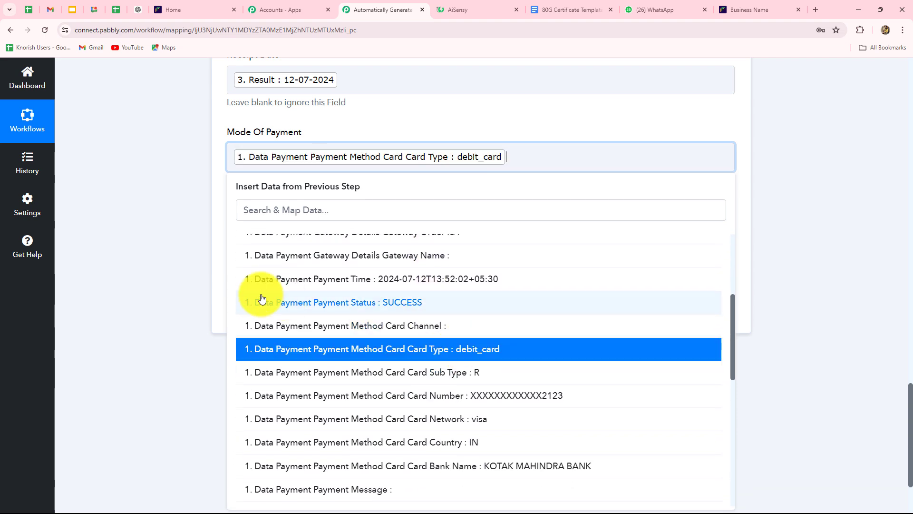
Fill Ref Number with the prefix 'Cash/' followed by the Cashfree Order Id.
{"action": "key", "text": "Tab"}
{"action": "left_click", "coordinate": [330, 210]}
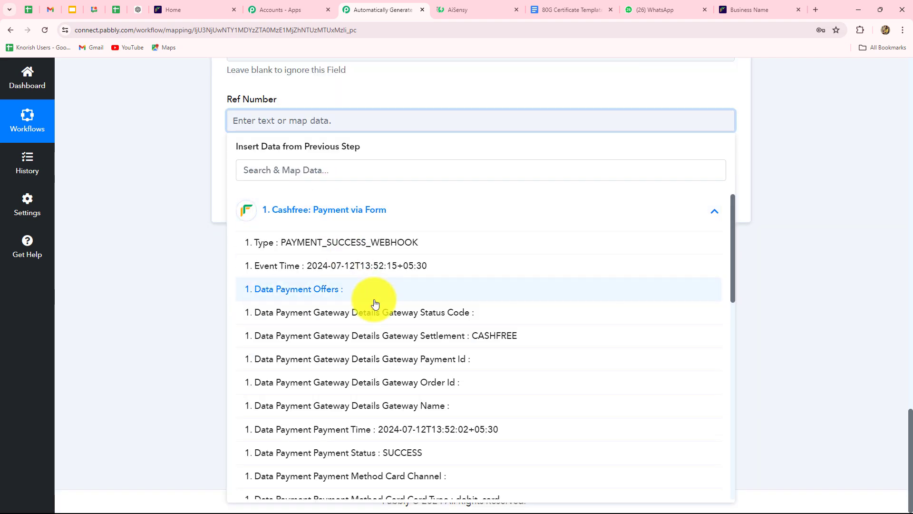
{"action": "left_click", "coordinate": [231, 120]}
{"action": "left_click", "coordinate": [241, 119]}
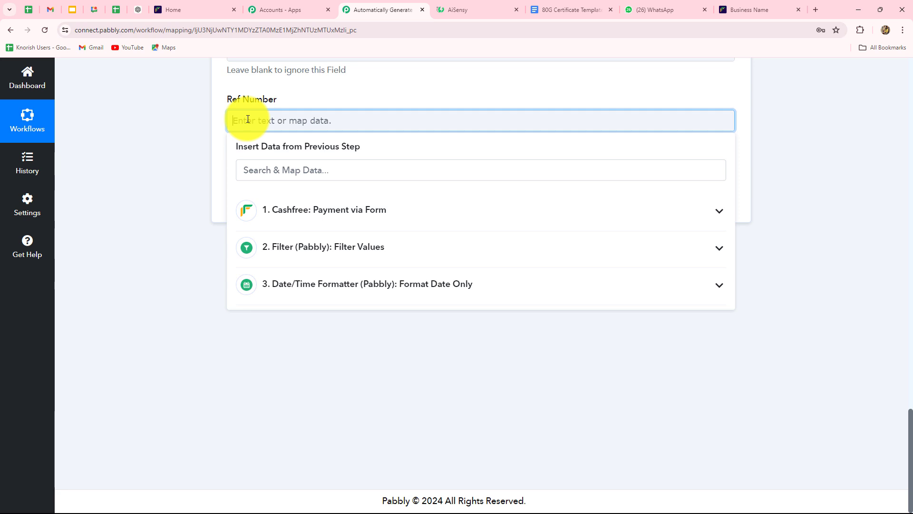
{"action": "key", "text": "Caps_Lock"}
{"action": "type", "text": "Cash/"}
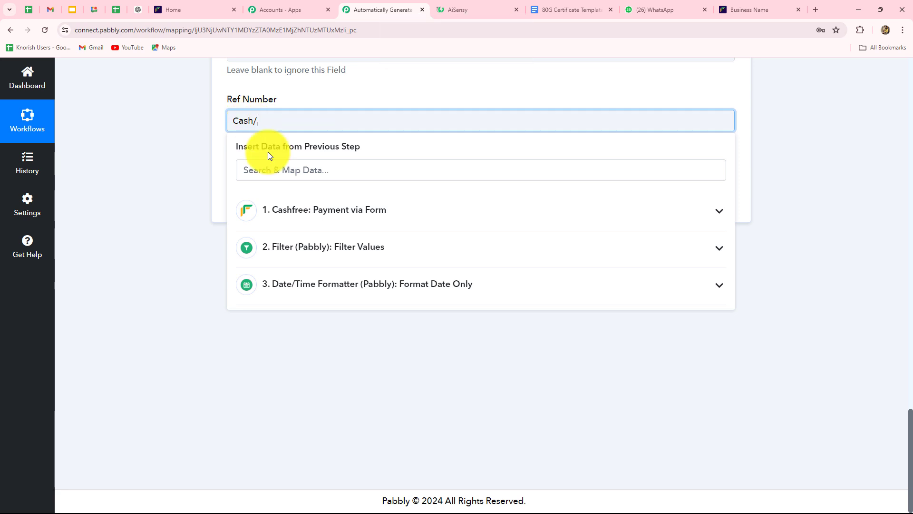
{"action": "left_click", "coordinate": [330, 209]}
{"action": "scroll", "coordinate": [371, 353], "scroll_direction": "down", "scroll_amount": 5}
{"action": "left_click", "coordinate": [393, 358]}
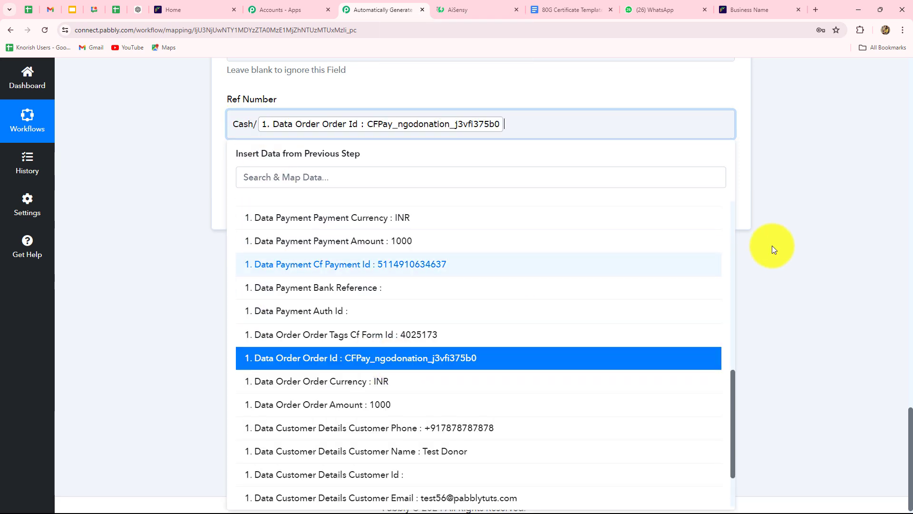
{"action": "left_click", "coordinate": [772, 246]}
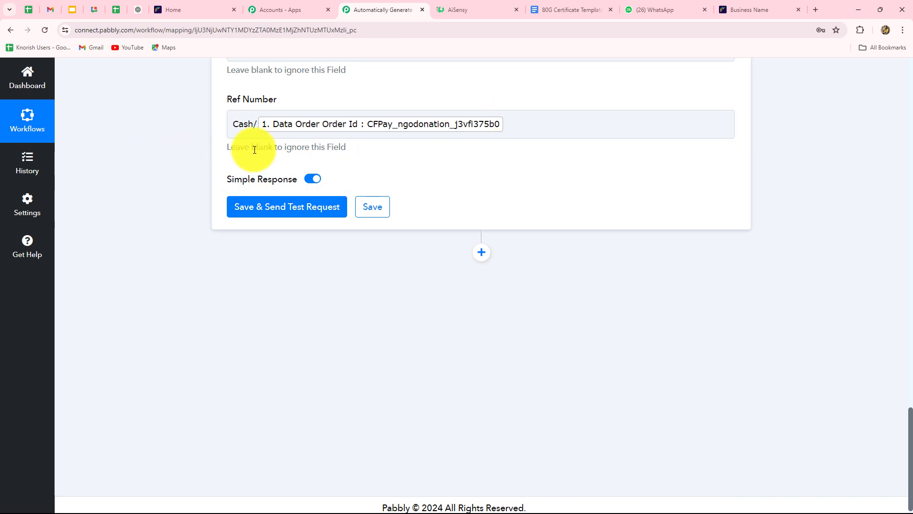
{"action": "left_click", "coordinate": [240, 123]}
{"action": "left_click", "coordinate": [243, 130]}
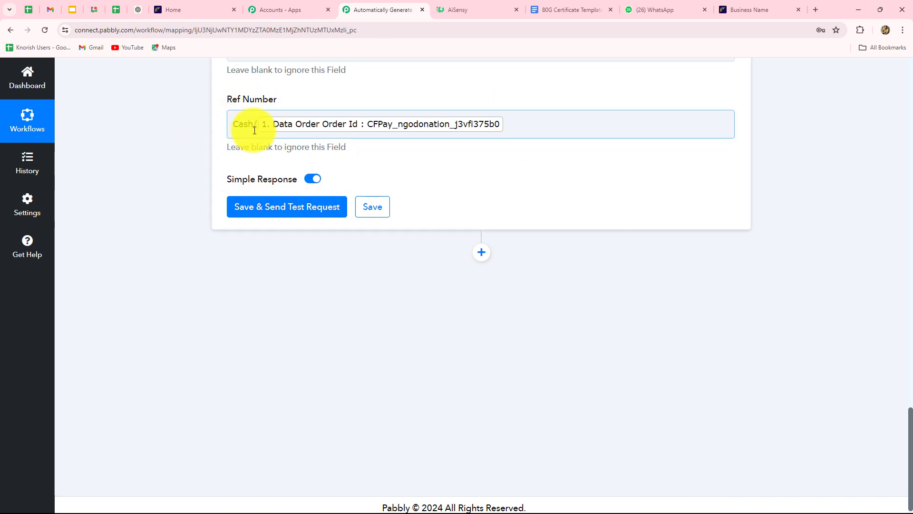
{"action": "left_click", "coordinate": [461, 122]}
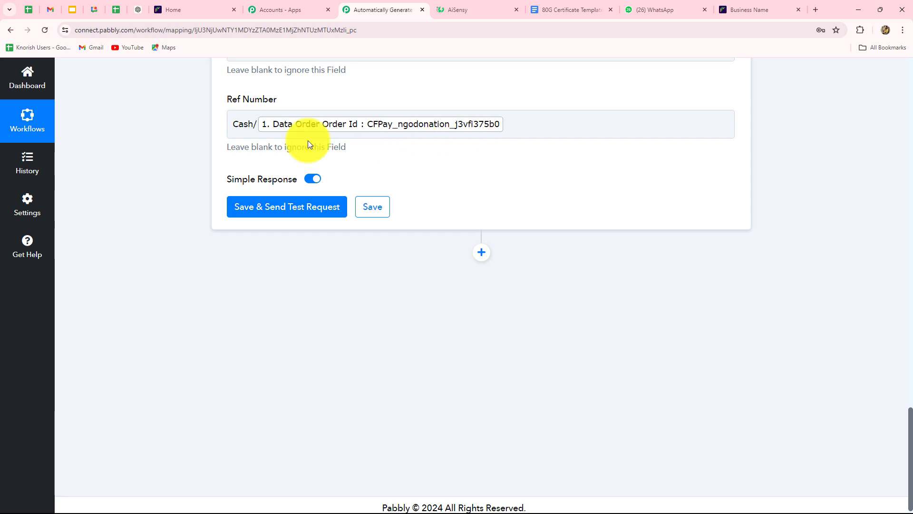
{"action": "left_click", "coordinate": [402, 67]}
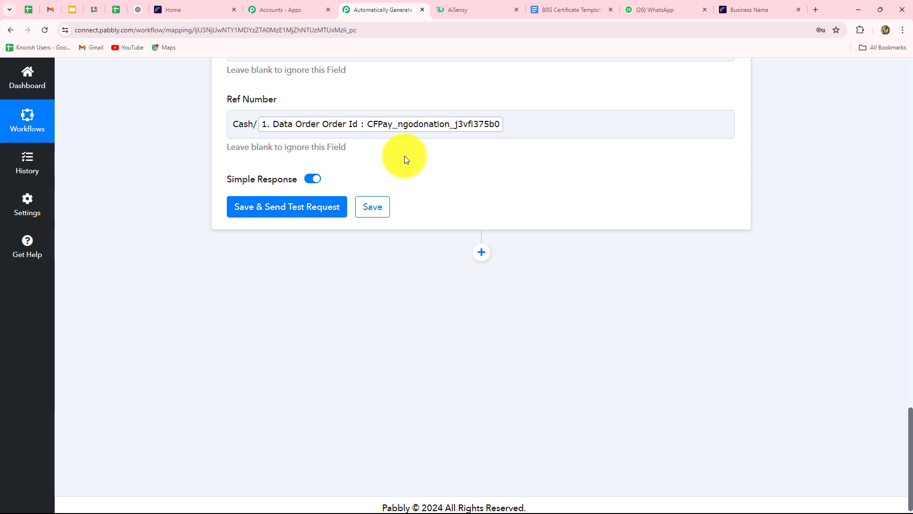
Save and test the Google Docs step, selecting the returned DocumentId of the new certificate.
{"action": "left_click", "coordinate": [306, 213]}
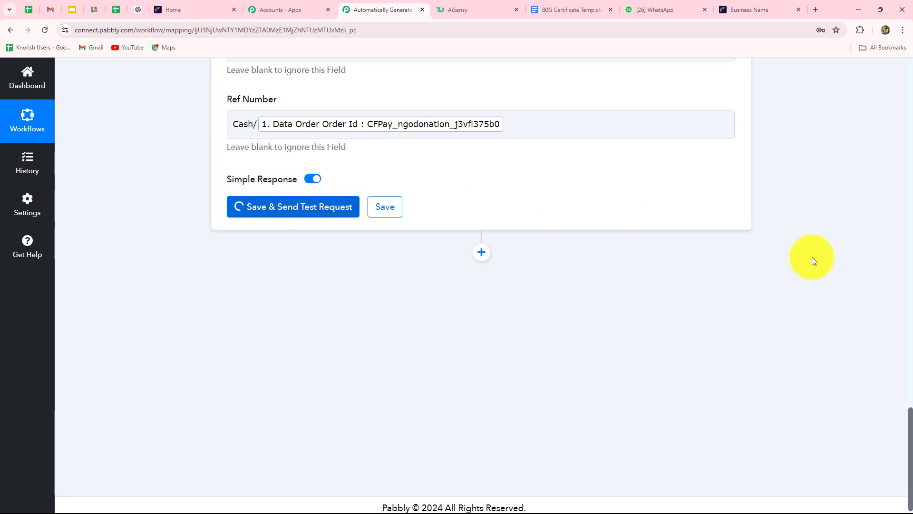
{"action": "scroll", "coordinate": [589, 186], "scroll_direction": "down", "scroll_amount": 2}
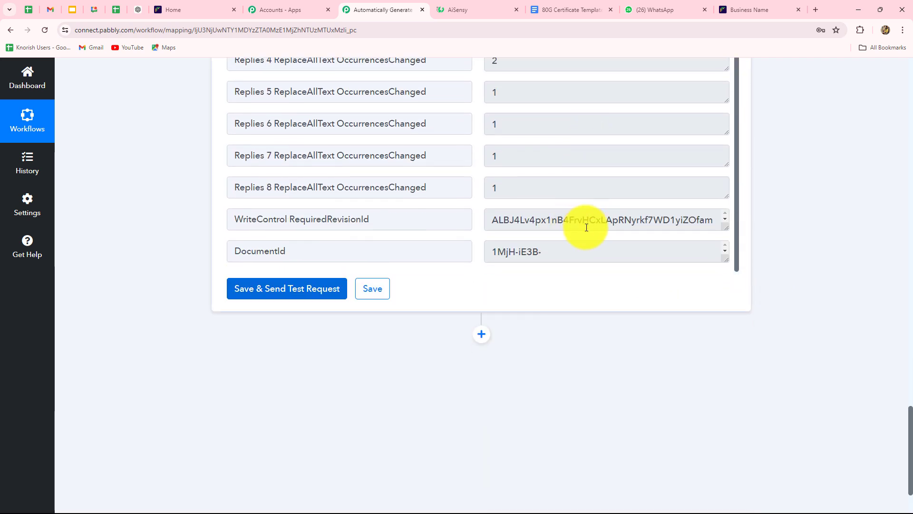
{"action": "left_click_drag", "start_coordinate": [492, 253], "coordinate": [614, 269]}
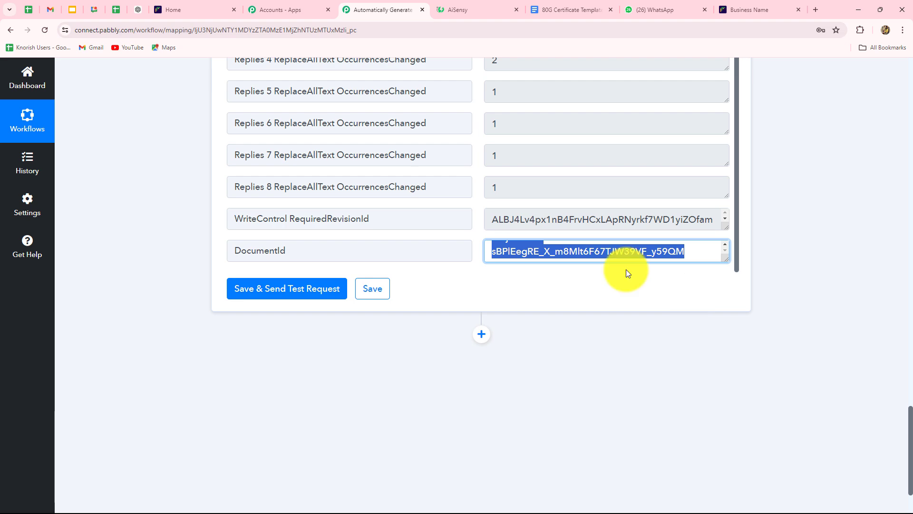
{"action": "left_click", "coordinate": [576, 17]}
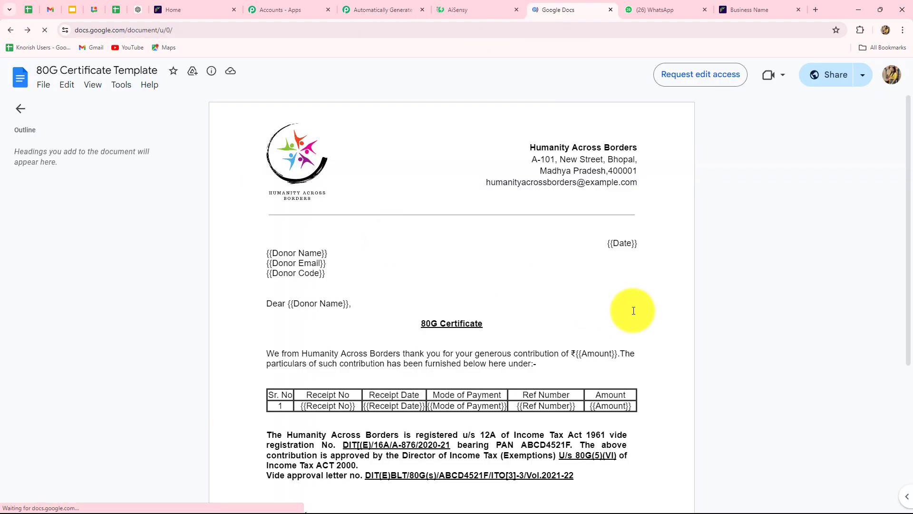
Open the generated 80G Certificate and verify the donor name, 12-07-2024, debit_card and ₹1000 in its table.
{"action": "scroll", "coordinate": [33, 336], "scroll_direction": "down", "scroll_amount": 3}
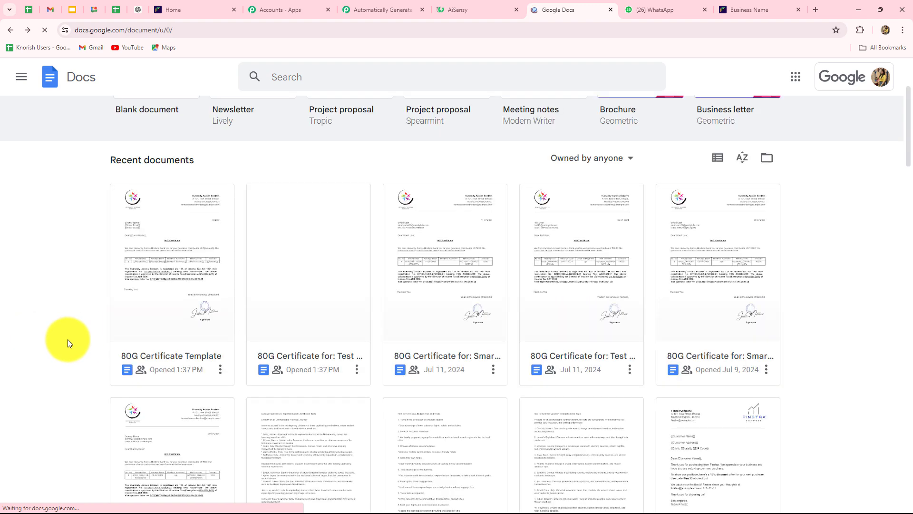
{"action": "left_click", "coordinate": [311, 302]}
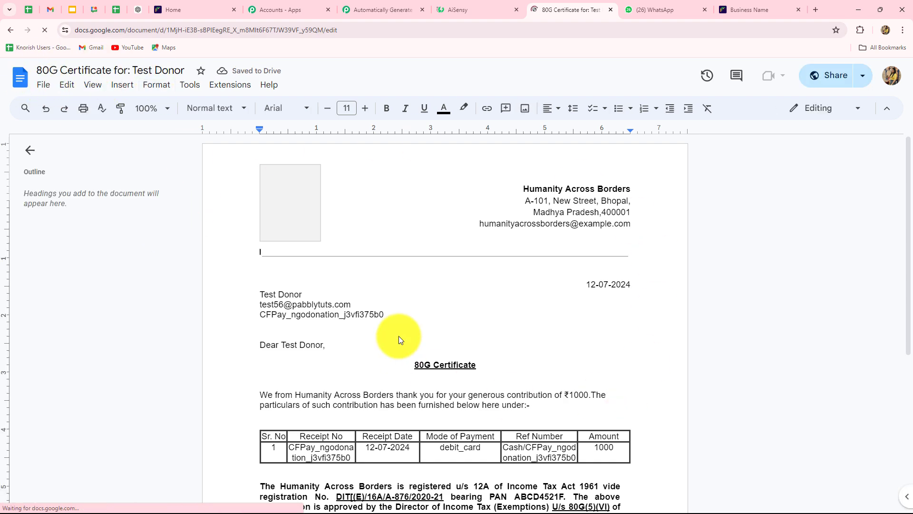
{"action": "scroll", "coordinate": [306, 271], "scroll_direction": "down", "scroll_amount": 2}
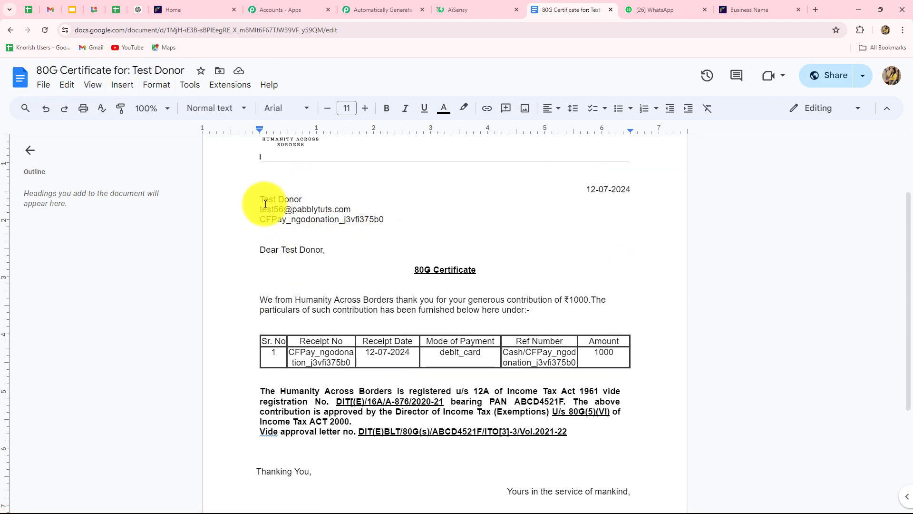
{"action": "triple_click", "coordinate": [291, 198]}
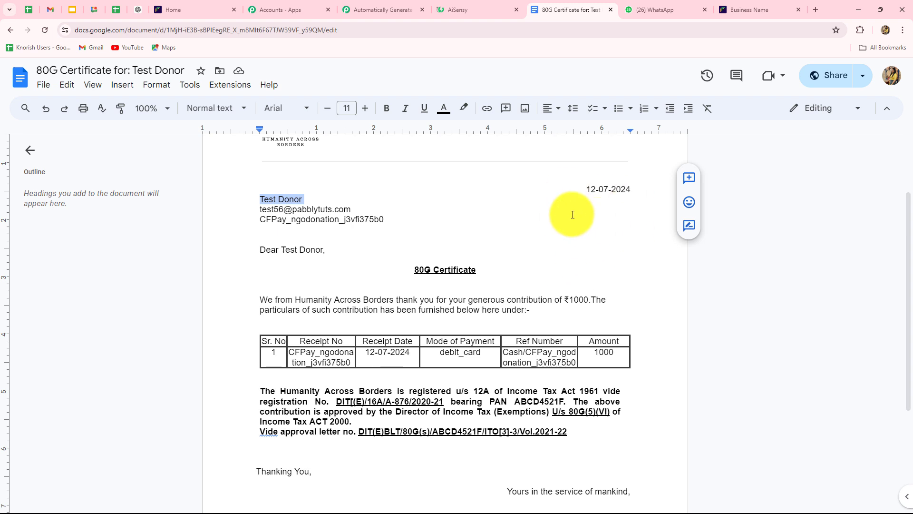
{"action": "left_click", "coordinate": [587, 355]}
{"action": "double_click", "coordinate": [433, 352]}
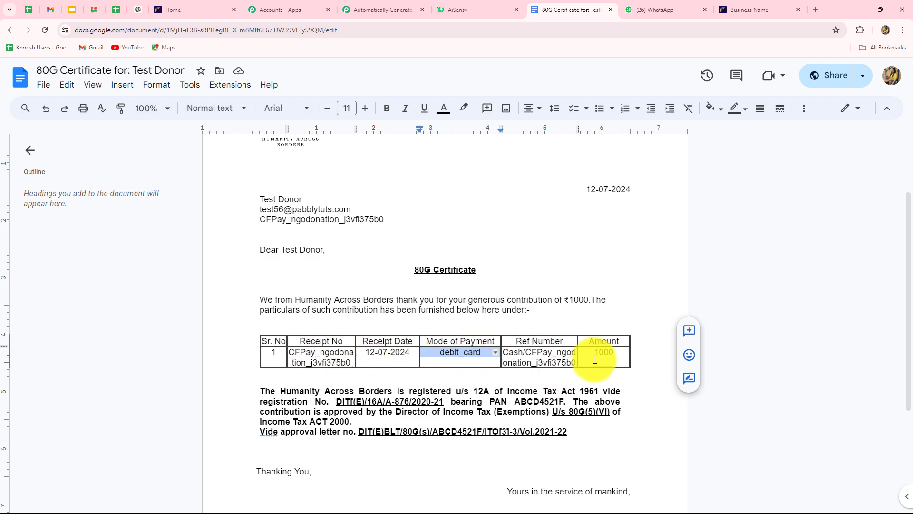
{"action": "left_click_drag", "start_coordinate": [591, 357], "coordinate": [634, 358]}
{"action": "left_click", "coordinate": [835, 323]}
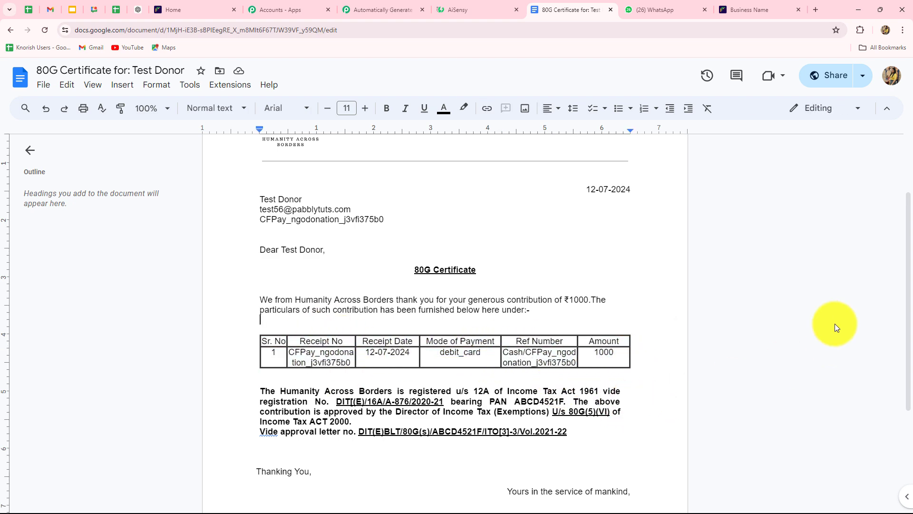
{"action": "scroll", "coordinate": [835, 323], "scroll_direction": "down", "scroll_amount": 3}
{"action": "scroll", "coordinate": [835, 323], "scroll_direction": "up", "scroll_amount": 5}
{"action": "scroll", "coordinate": [829, 325], "scroll_direction": "up", "scroll_amount": 1}
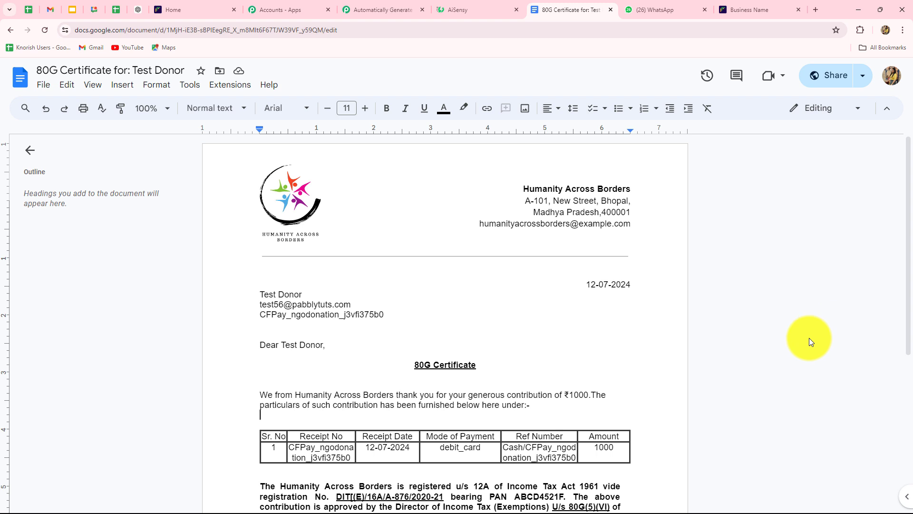
{"action": "left_click", "coordinate": [386, 10]}
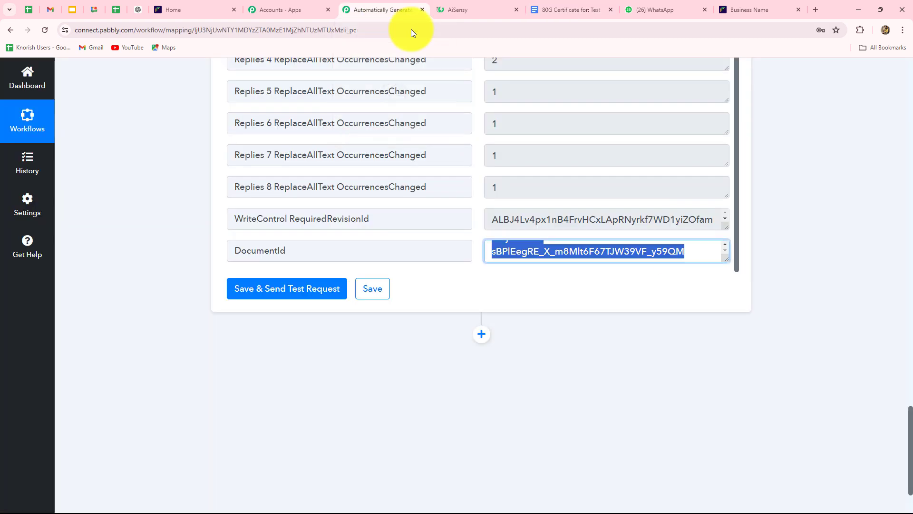
{"action": "scroll", "coordinate": [822, 333], "scroll_direction": "up", "scroll_amount": 3}
{"action": "scroll", "coordinate": [822, 333], "scroll_direction": "down", "scroll_amount": 3}
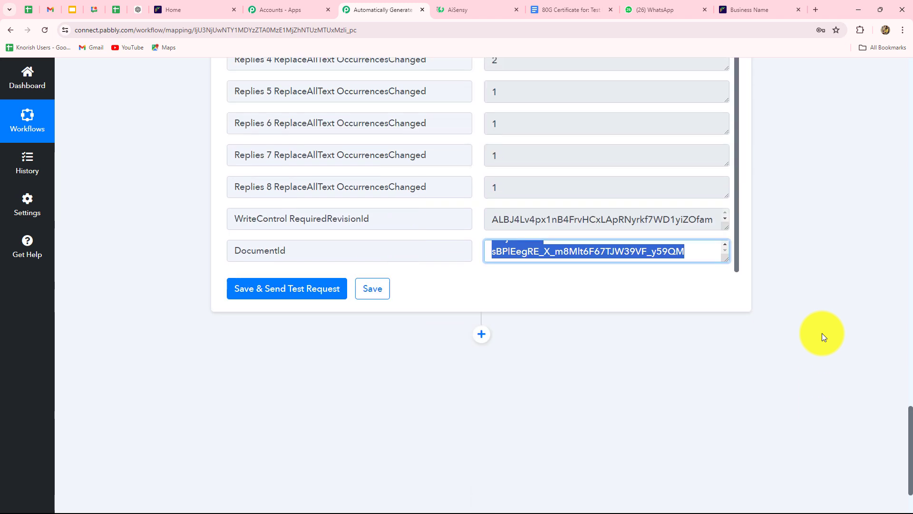
{"action": "scroll", "coordinate": [822, 333], "scroll_direction": "down", "scroll_amount": 2}
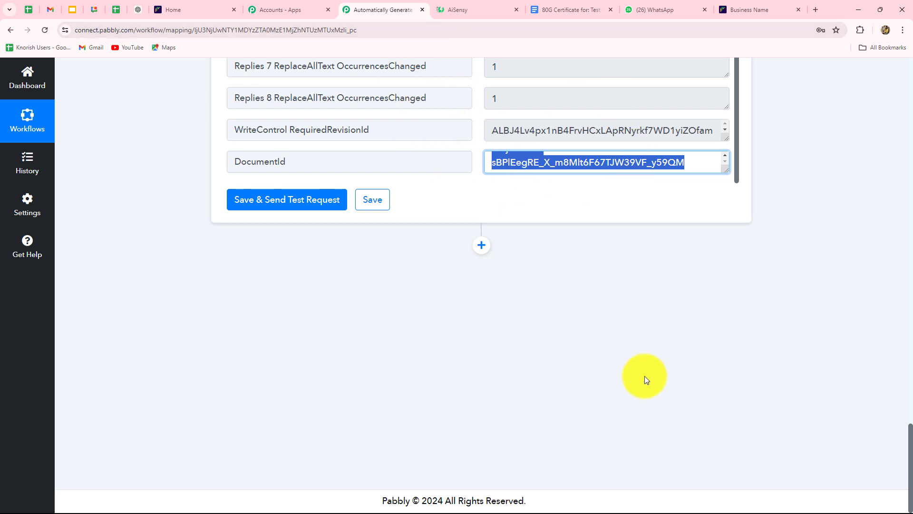
Add a Google Drive 'Share a File With Anyone' step using the existing Drive connection.
{"action": "left_click", "coordinate": [482, 245]}
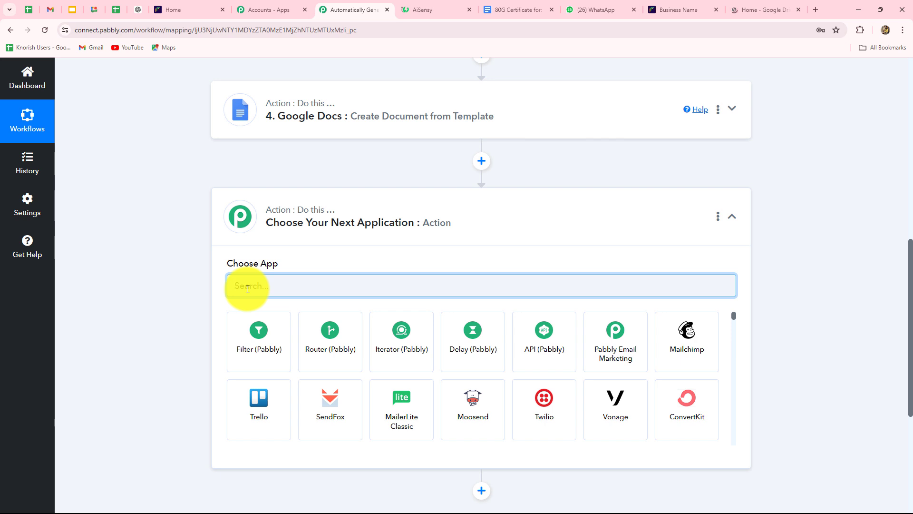
{"action": "type", "text": "Goog"}
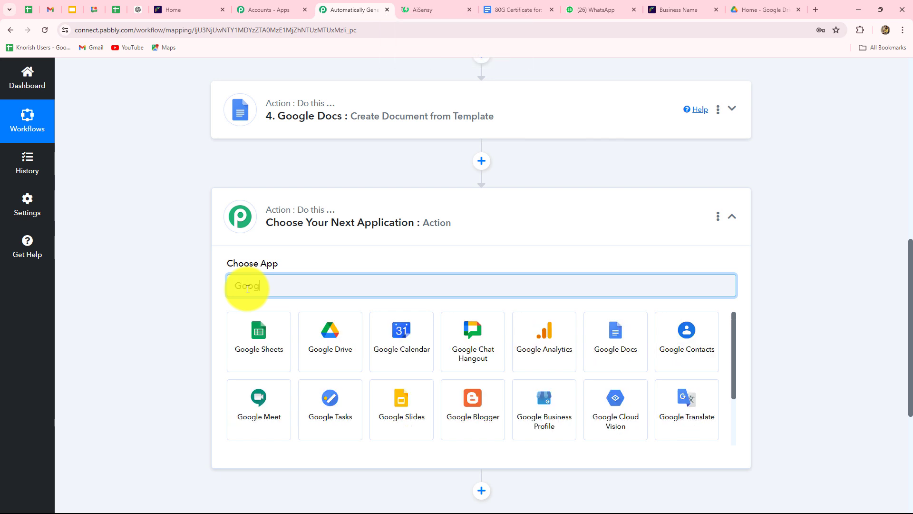
{"action": "left_click", "coordinate": [332, 357]}
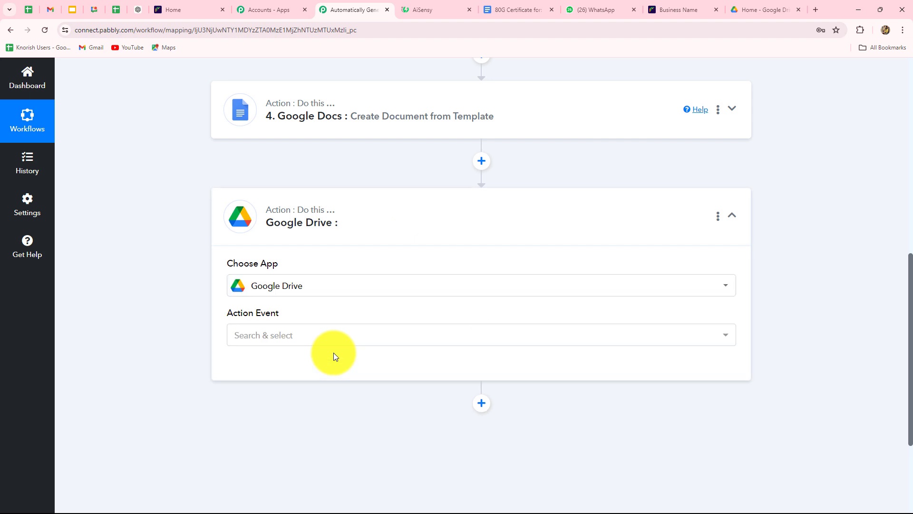
{"action": "left_click", "coordinate": [306, 336]}
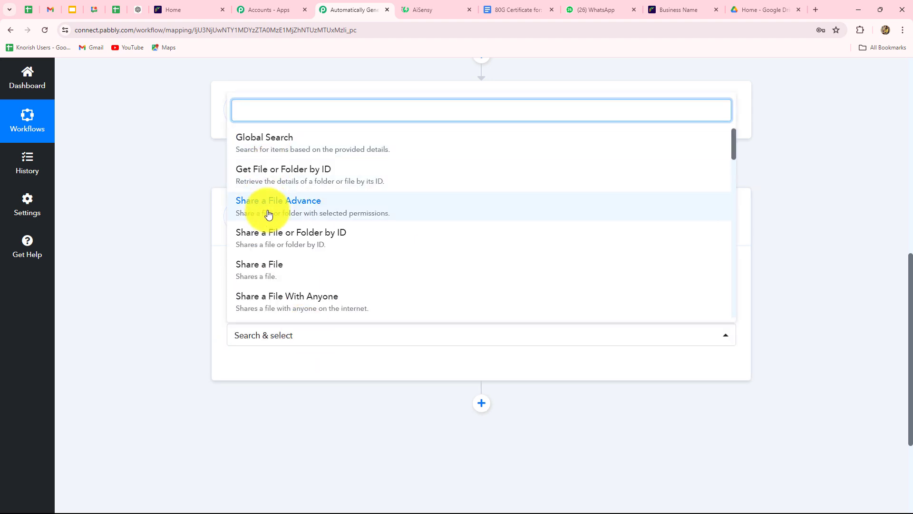
{"action": "left_click", "coordinate": [243, 308]}
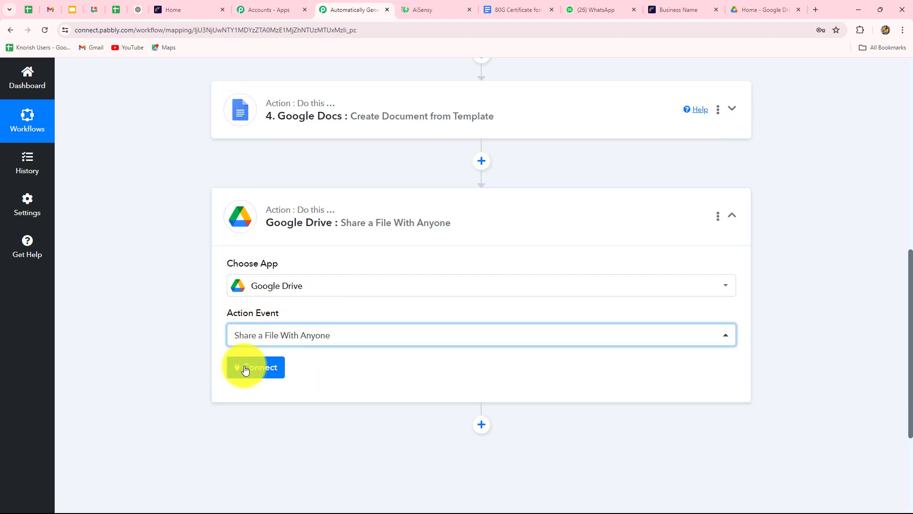
{"action": "left_click", "coordinate": [245, 369]}
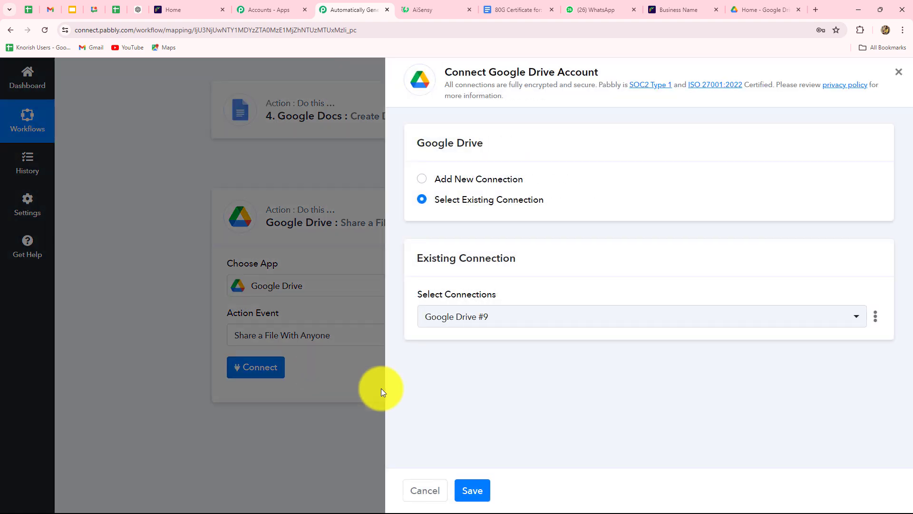
{"action": "left_click", "coordinate": [473, 490]}
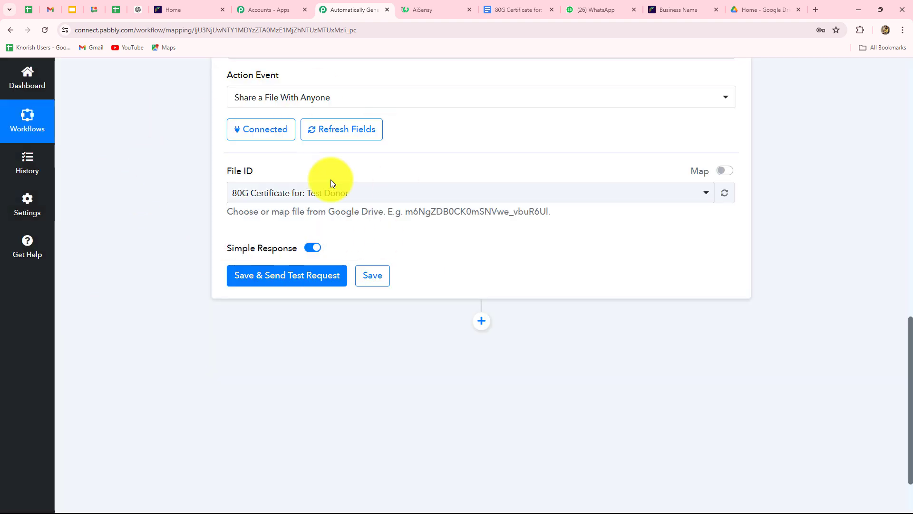
Switch File ID to mapped data and insert the Google Docs DocumentId.
{"action": "left_click", "coordinate": [394, 200]}
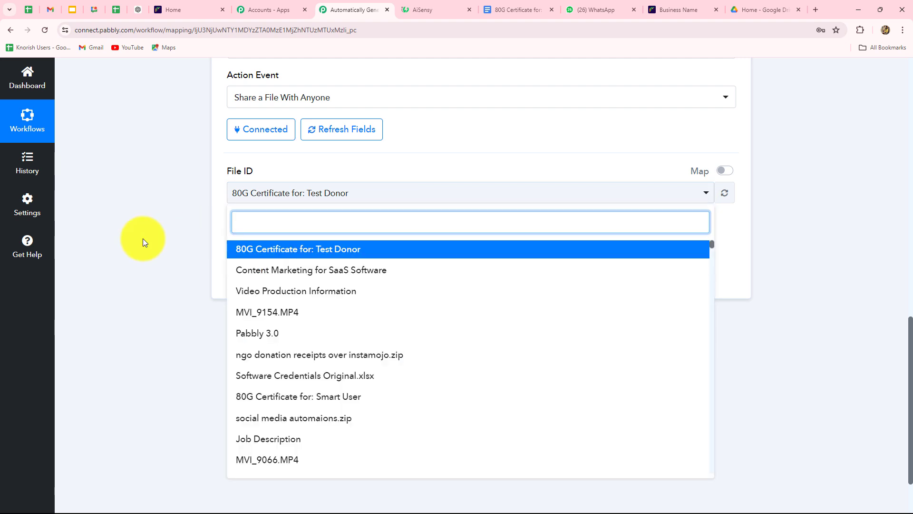
{"action": "left_click", "coordinate": [143, 238]}
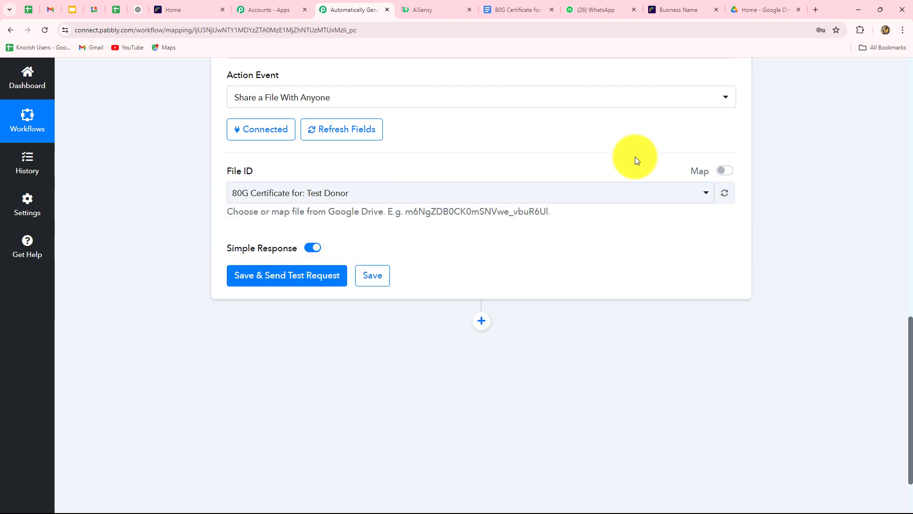
{"action": "left_click", "coordinate": [725, 170]}
{"action": "left_click_drag", "start_coordinate": [472, 194], "coordinate": [189, 203]}
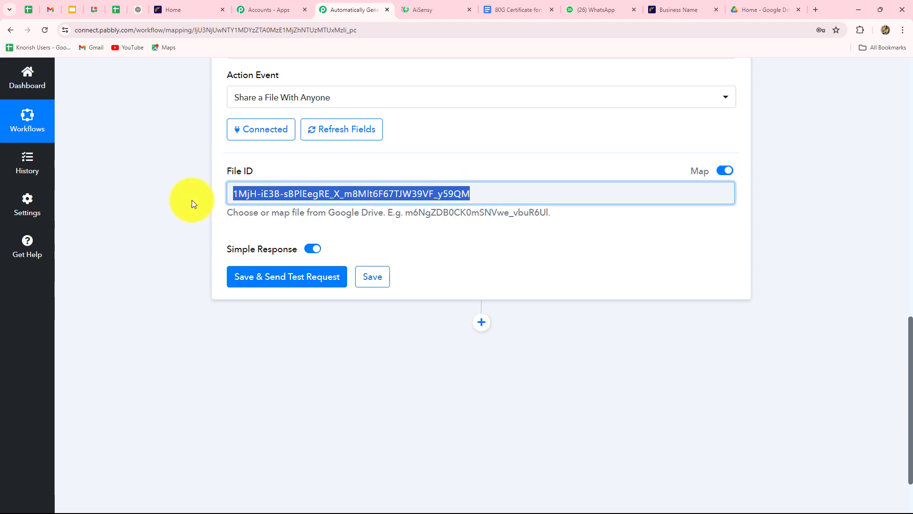
{"action": "key", "text": "BackSpace"}
{"action": "left_click", "coordinate": [242, 199]}
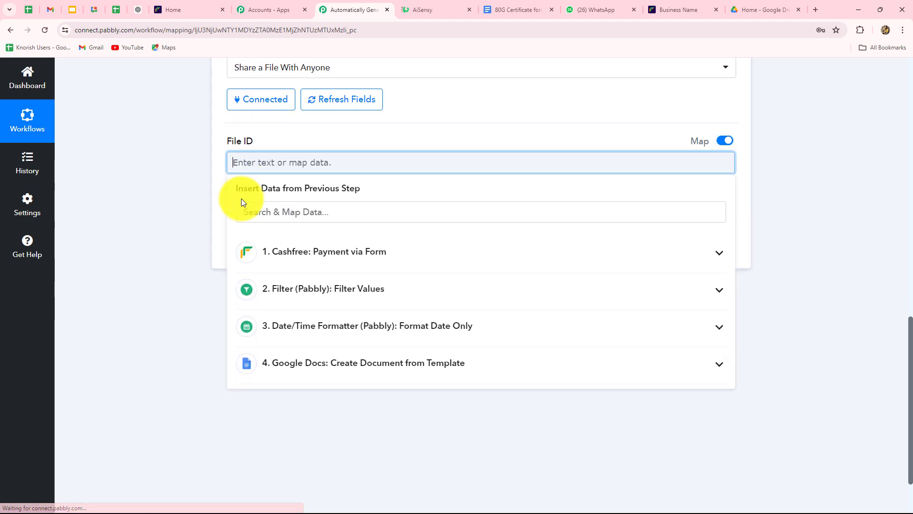
{"action": "left_click", "coordinate": [285, 316]}
{"action": "scroll", "coordinate": [299, 436], "scroll_direction": "down", "scroll_amount": 2}
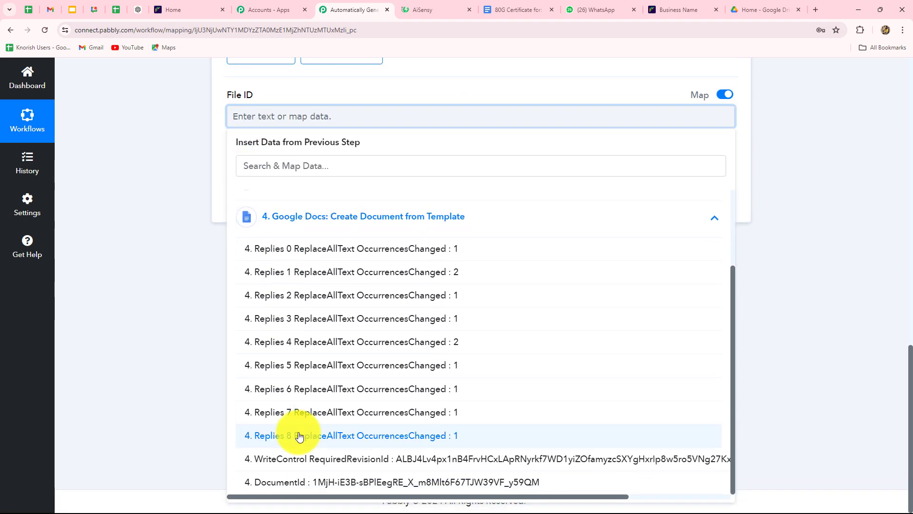
{"action": "left_click", "coordinate": [290, 481]}
{"action": "left_click", "coordinate": [168, 333]}
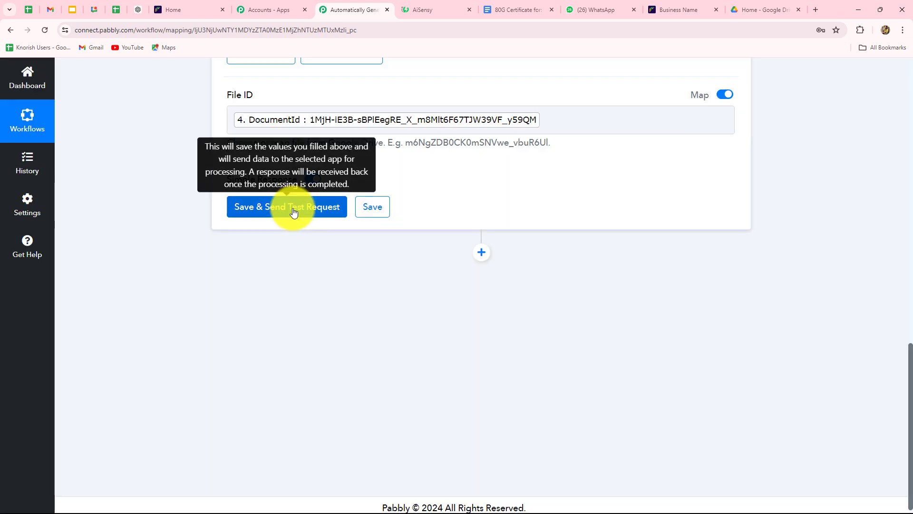
Test the Google Drive share step and check the returned ExportLinks Application/pdf link.
{"action": "left_click", "coordinate": [294, 213]}
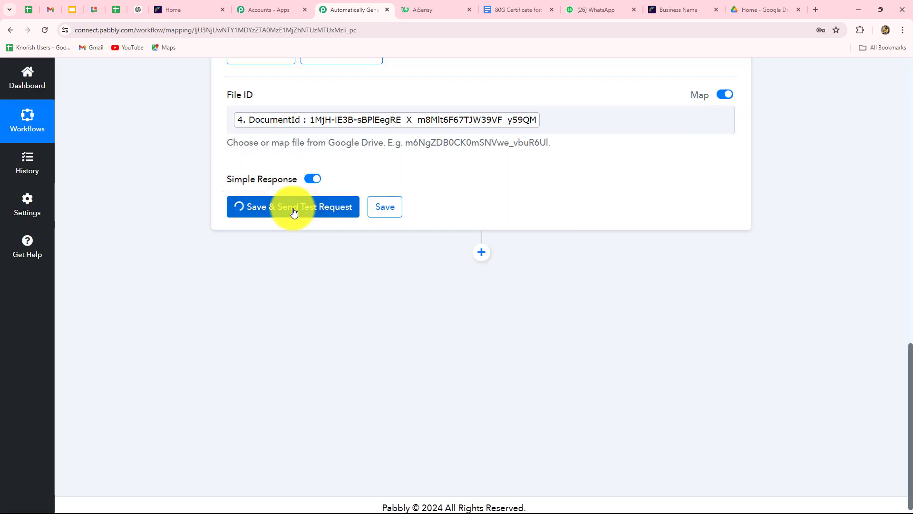
{"action": "scroll", "coordinate": [793, 287], "scroll_direction": "down", "scroll_amount": 3}
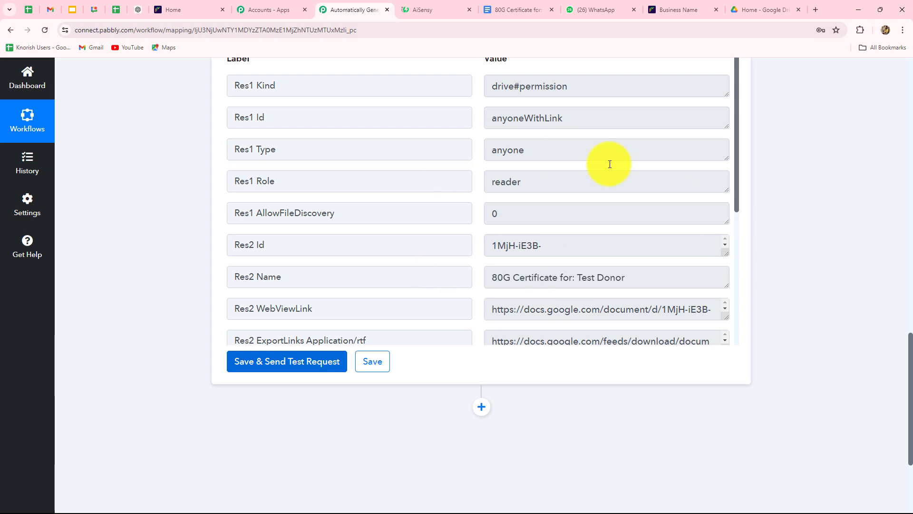
{"action": "scroll", "coordinate": [518, 232], "scroll_direction": "up", "scroll_amount": 5}
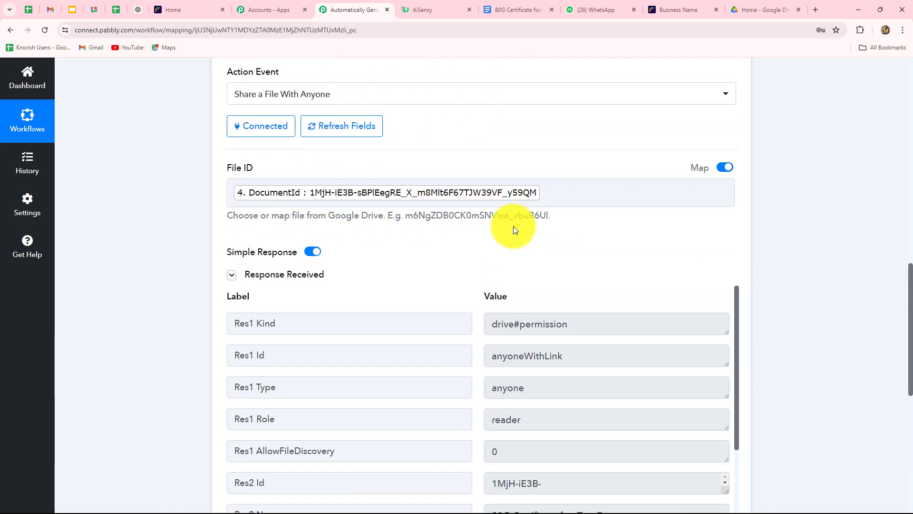
{"action": "scroll", "coordinate": [585, 364], "scroll_direction": "down", "scroll_amount": 5}
{"action": "scroll", "coordinate": [864, 340], "scroll_direction": "down", "scroll_amount": 3}
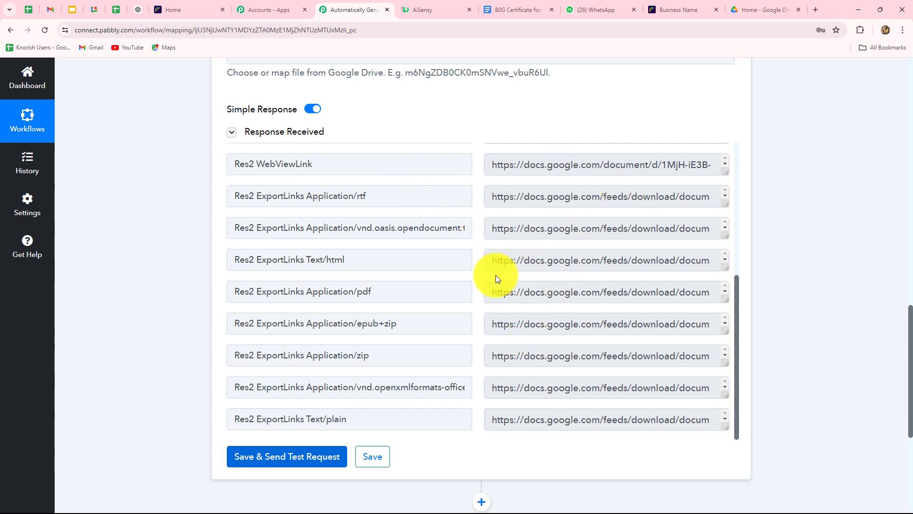
{"action": "scroll", "coordinate": [596, 349], "scroll_direction": "down", "scroll_amount": 2}
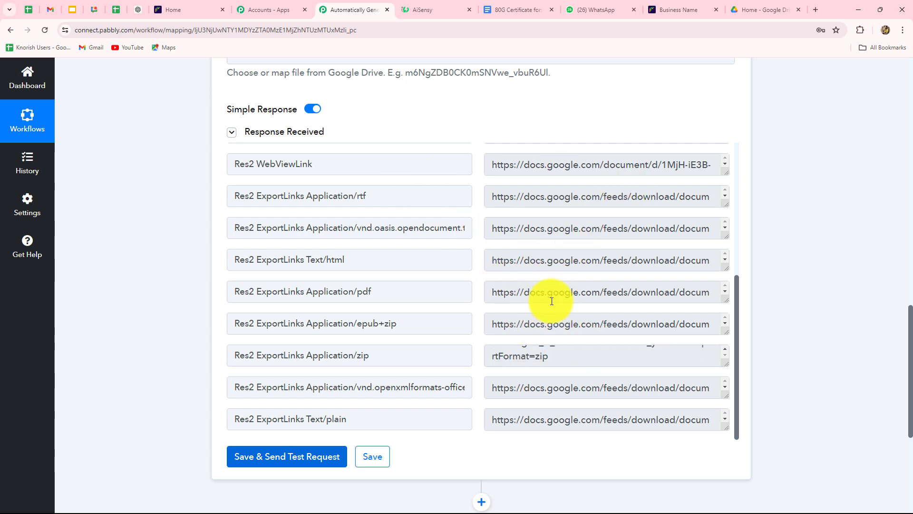
{"action": "left_click_drag", "start_coordinate": [492, 294], "coordinate": [642, 309]}
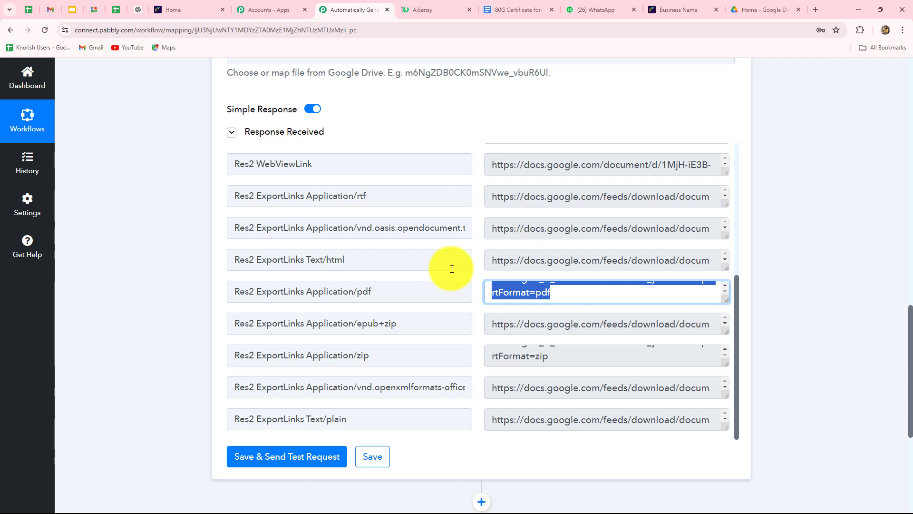
{"action": "left_click_drag", "start_coordinate": [378, 292], "coordinate": [183, 291]}
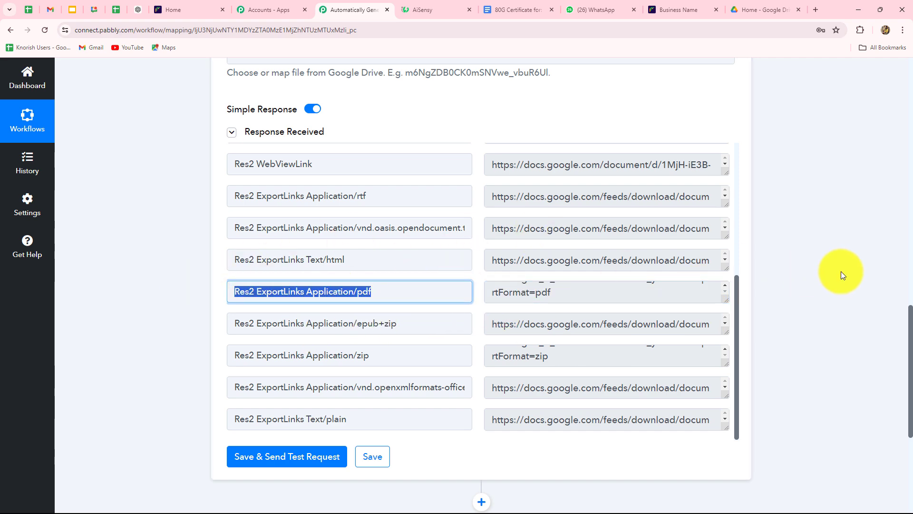
{"action": "scroll", "coordinate": [840, 275], "scroll_direction": "down", "scroll_amount": 5}
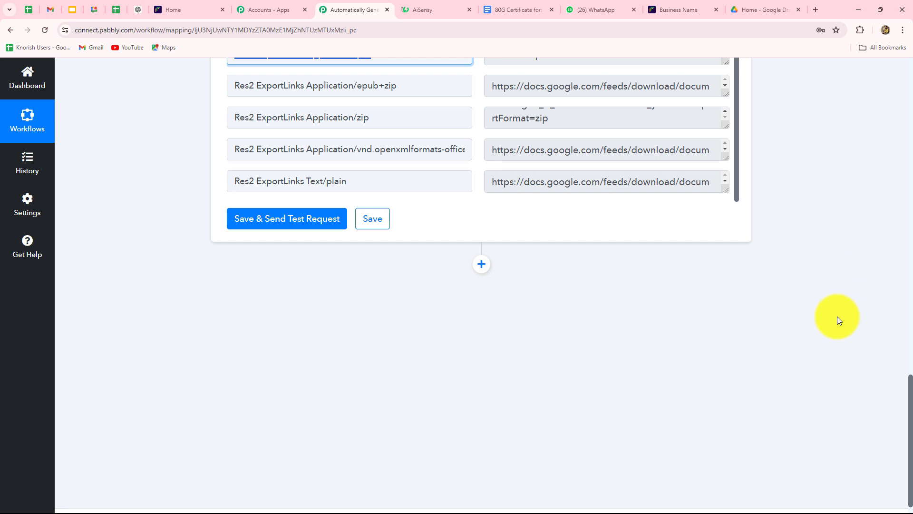
{"action": "left_click", "coordinate": [431, 9]}
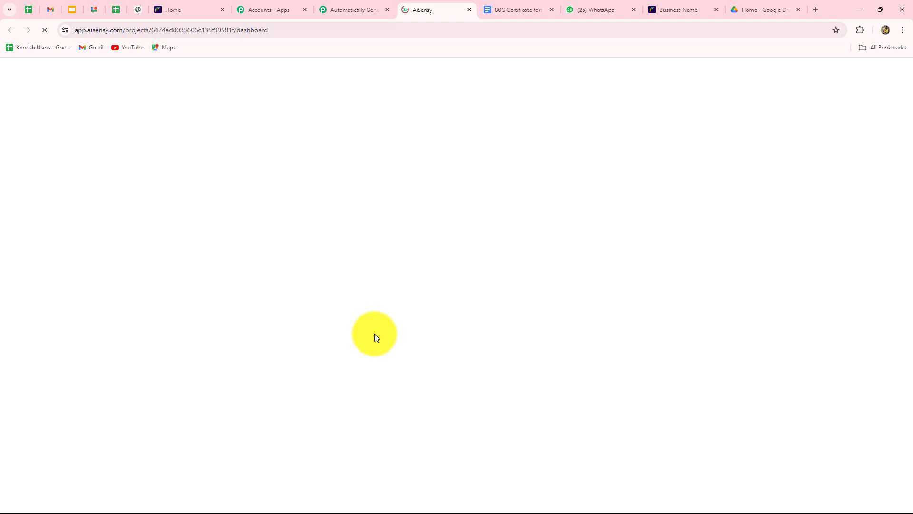
{"action": "left_click", "coordinate": [347, 9]}
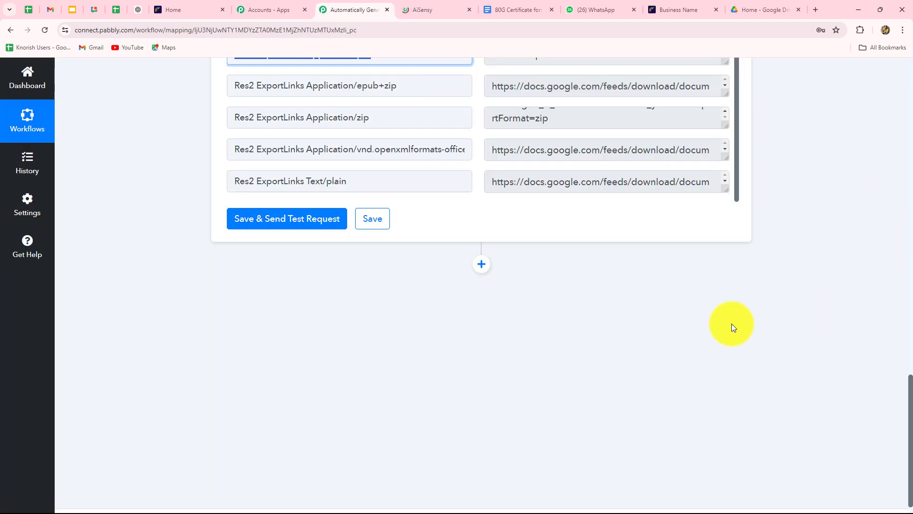
Add a WhatsApp by AiSensy action step set to Send Template Message.
{"action": "left_click", "coordinate": [482, 265]}
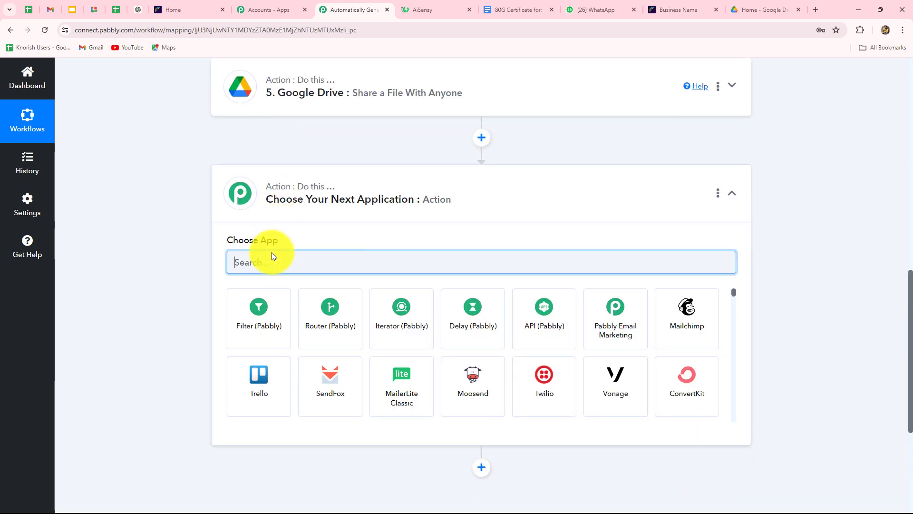
{"action": "key", "text": "Caps_Lock"}
{"action": "type", "text": "Ai"}
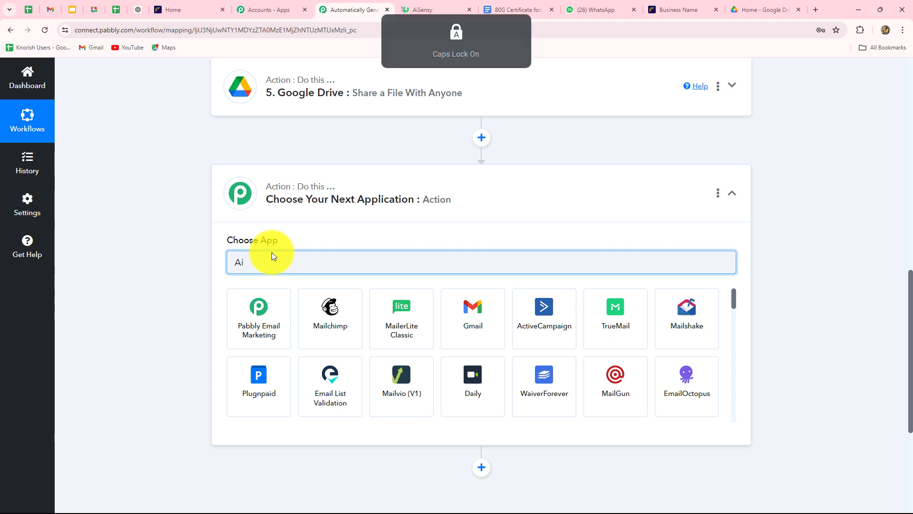
{"action": "type", "text": "S"}
{"action": "left_click", "coordinate": [232, 316]}
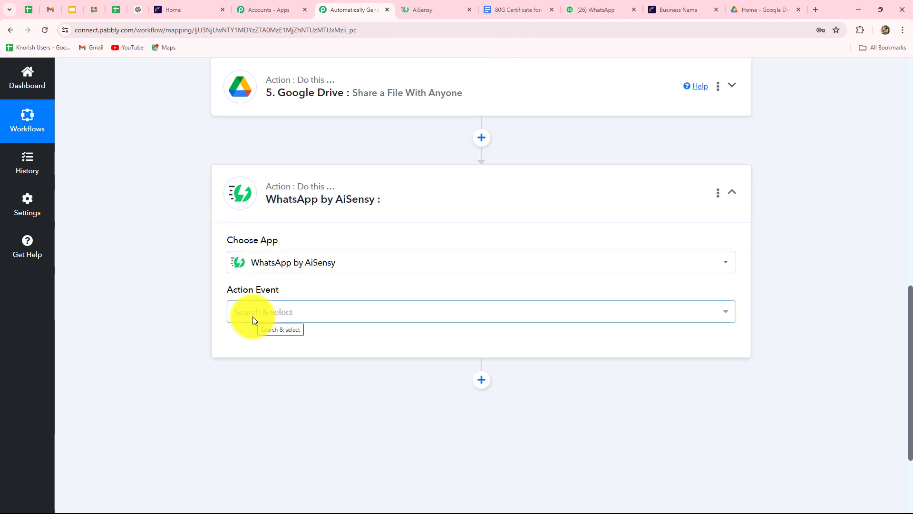
{"action": "left_click", "coordinate": [253, 316]}
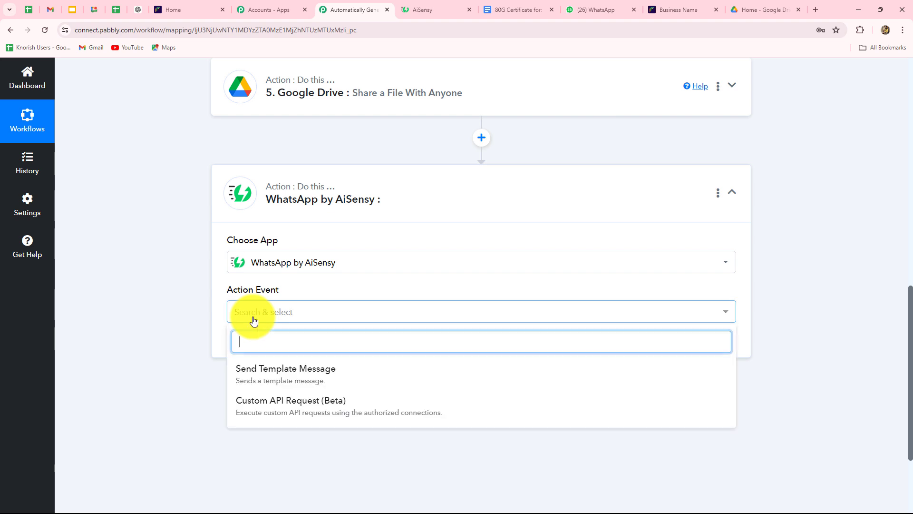
{"action": "left_click", "coordinate": [252, 384]}
Start a new AiSensy connection, read the API Key help, and switch to AiSensy.
{"action": "left_click", "coordinate": [259, 345]}
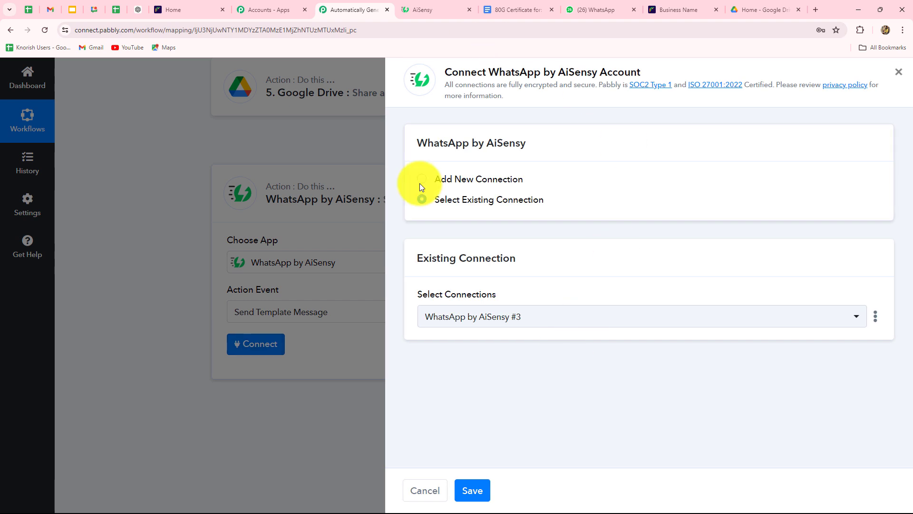
{"action": "left_click", "coordinate": [421, 184]}
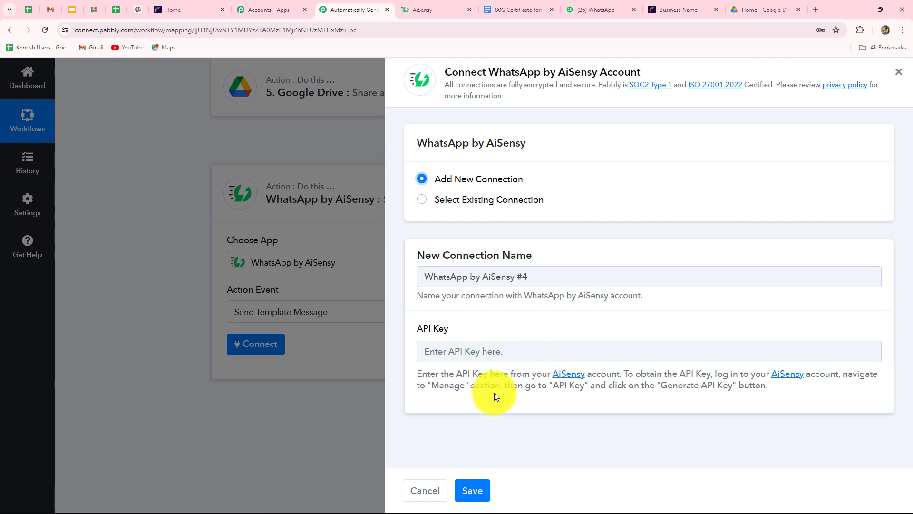
{"action": "left_click_drag", "start_coordinate": [419, 374], "coordinate": [767, 410]}
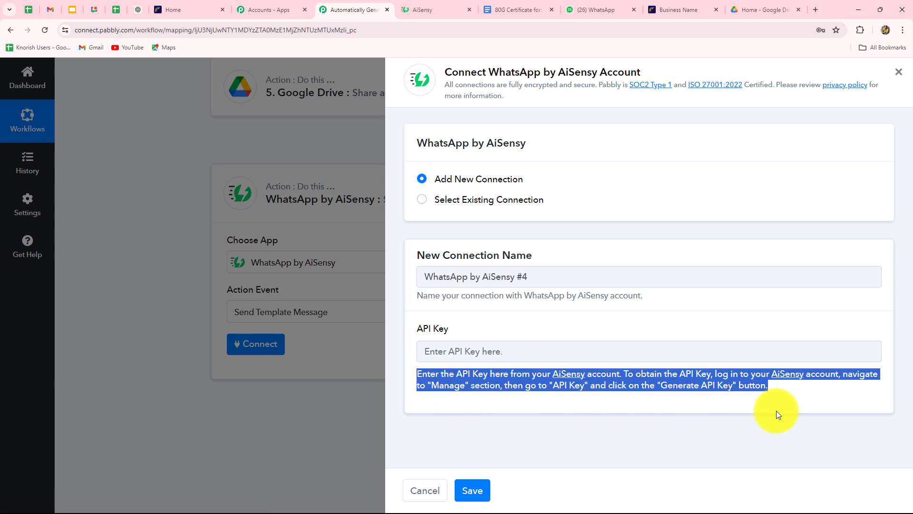
{"action": "left_click", "coordinate": [676, 407]}
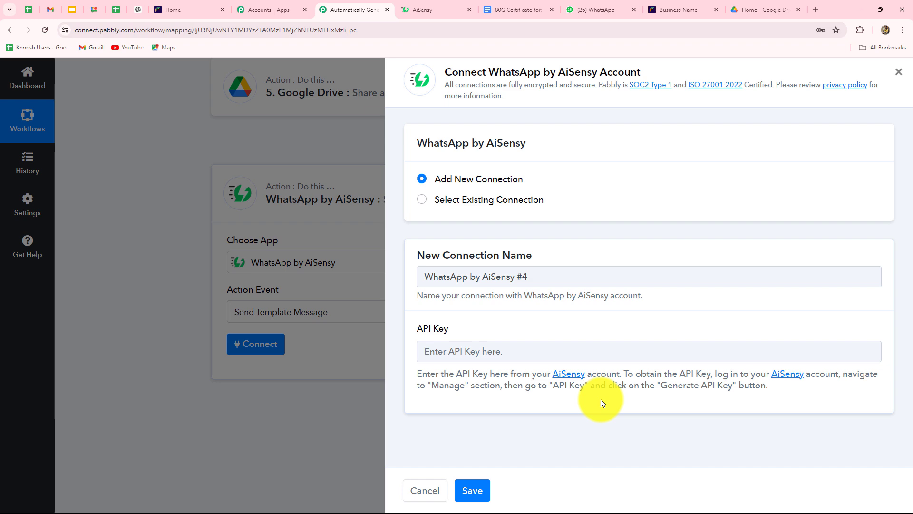
{"action": "key", "text": "ctrl+Tab"}
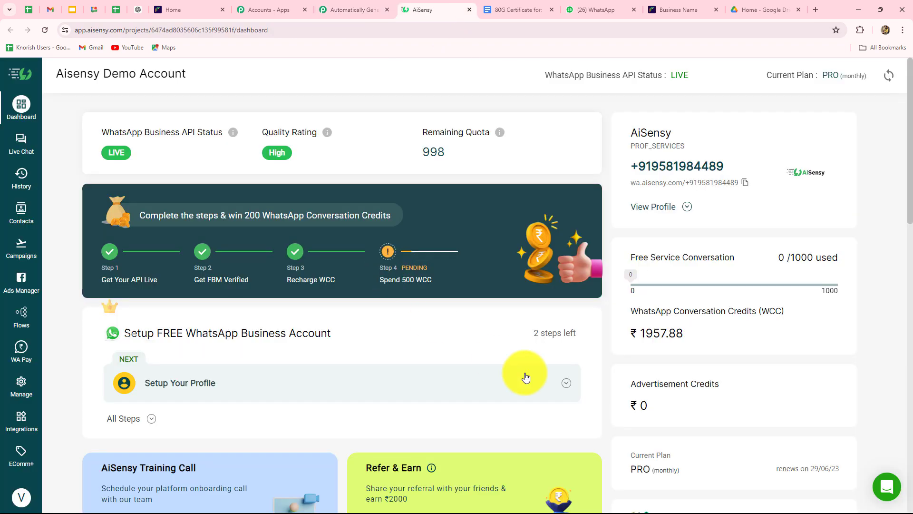
Copy the API key from AiSensy's Manage > API Key page and return to Pabbly.
{"action": "left_click", "coordinate": [30, 384]}
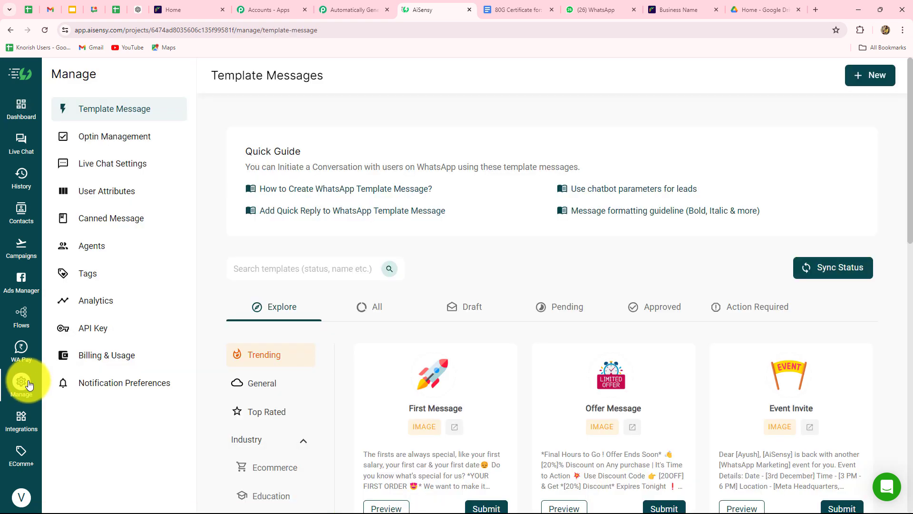
{"action": "left_click", "coordinate": [92, 333]}
{"action": "left_click", "coordinate": [286, 367]}
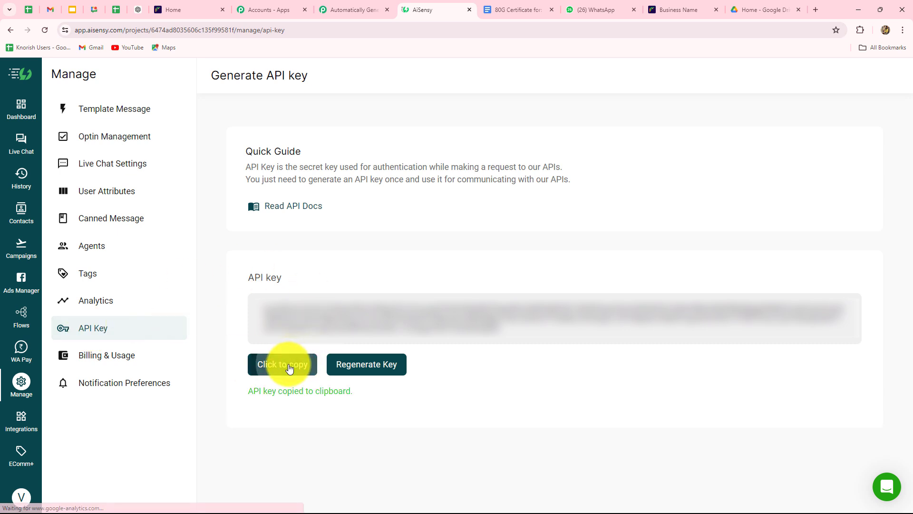
{"action": "left_click", "coordinate": [359, 9]}
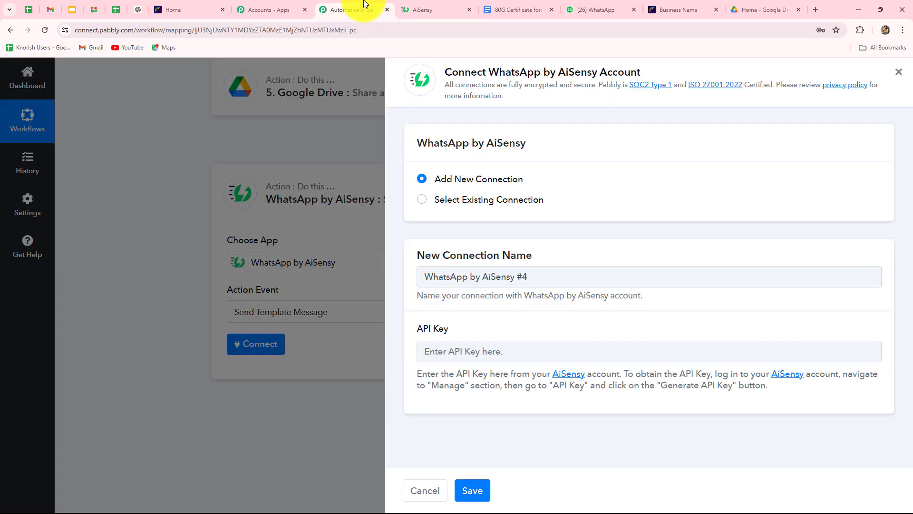
Paste the copied API key and save the new AiSensy connection.
{"action": "left_click", "coordinate": [453, 353]}
{"action": "key", "text": "ctrl+v"}
{"action": "left_click", "coordinate": [472, 490]}
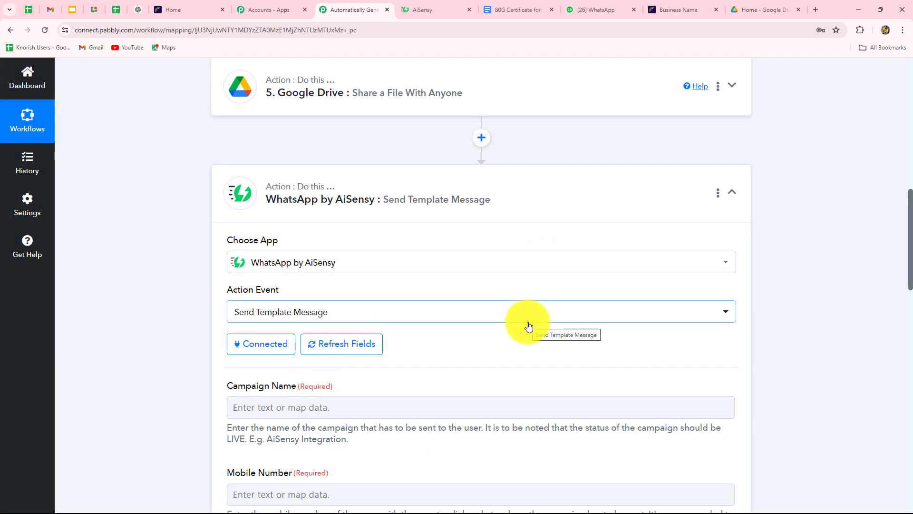
Review the Send Template Message fields, then return to AiSensy to look up the campaign.
{"action": "scroll", "coordinate": [510, 346], "scroll_direction": "down", "scroll_amount": 4}
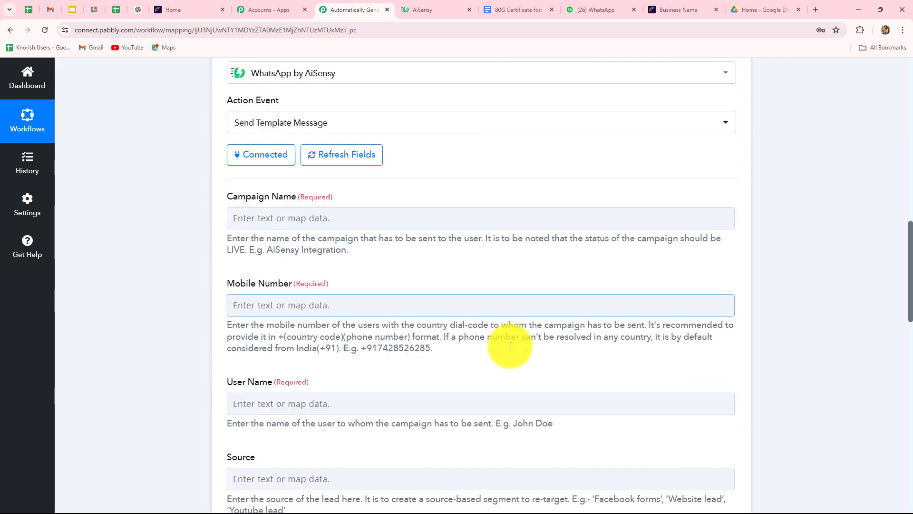
{"action": "scroll", "coordinate": [511, 346], "scroll_direction": "down", "scroll_amount": 9}
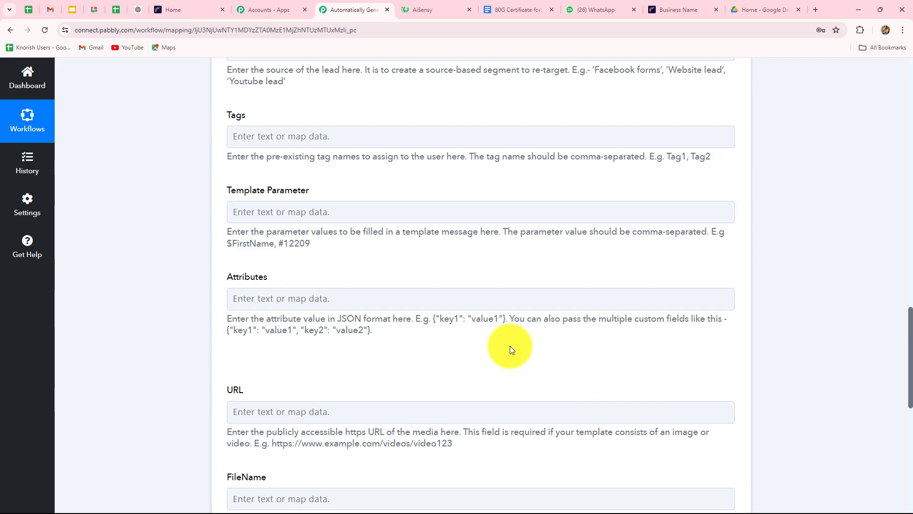
{"action": "scroll", "coordinate": [510, 350], "scroll_direction": "down", "scroll_amount": 6}
{"action": "scroll", "coordinate": [510, 350], "scroll_direction": "up", "scroll_amount": 13}
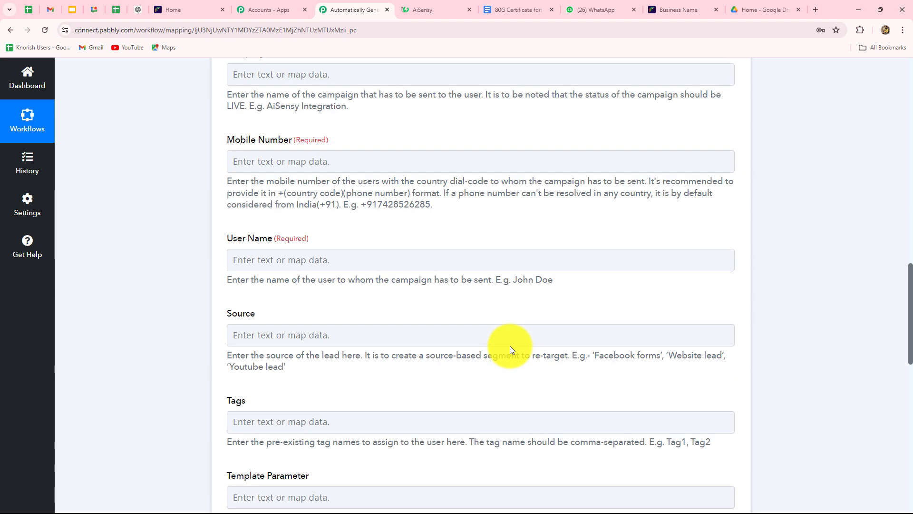
{"action": "scroll", "coordinate": [510, 347], "scroll_direction": "up", "scroll_amount": 3}
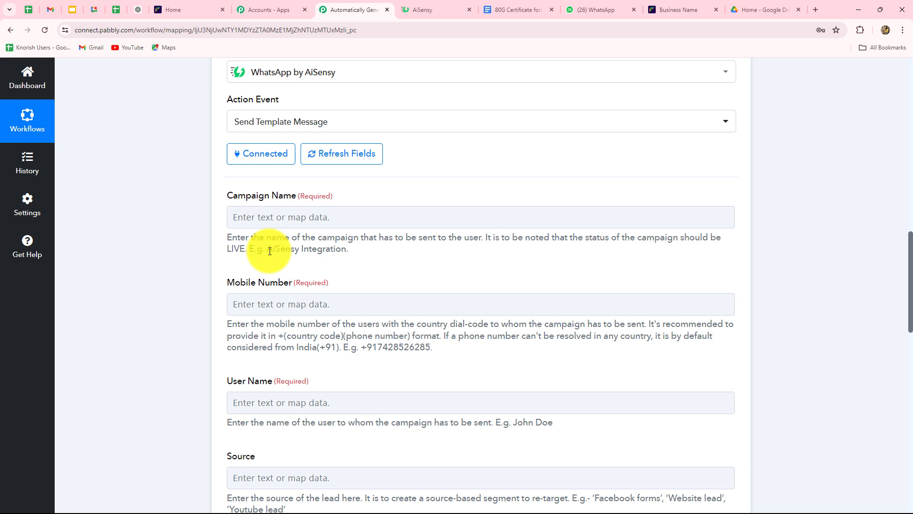
{"action": "left_click", "coordinate": [290, 218]}
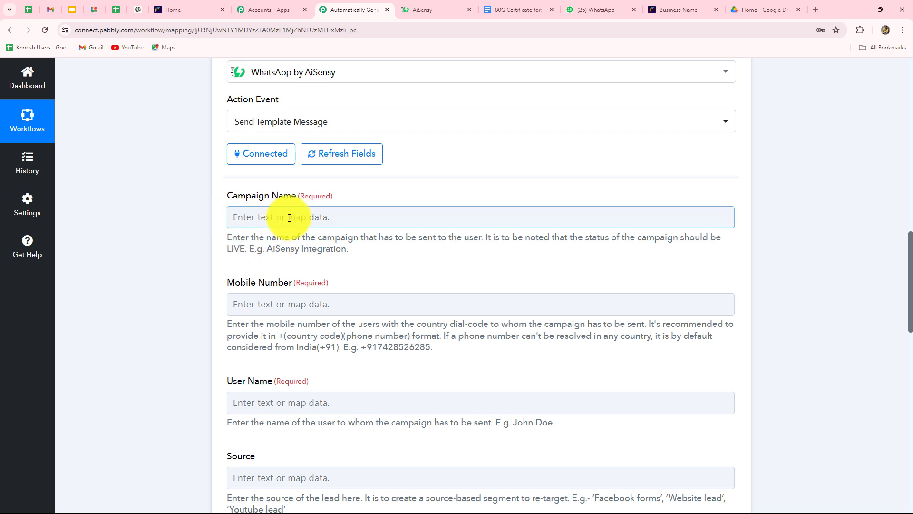
{"action": "left_click", "coordinate": [418, 10]}
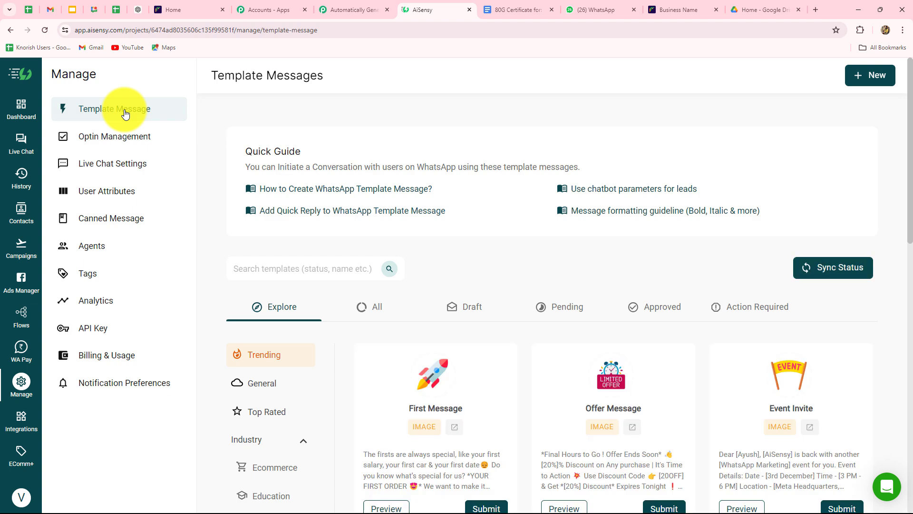
List all AiSensy templates and preview the approved 80g_donation_certificate template.
{"action": "left_click", "coordinate": [373, 312]}
{"action": "scroll", "coordinate": [375, 313], "scroll_direction": "down", "scroll_amount": 3}
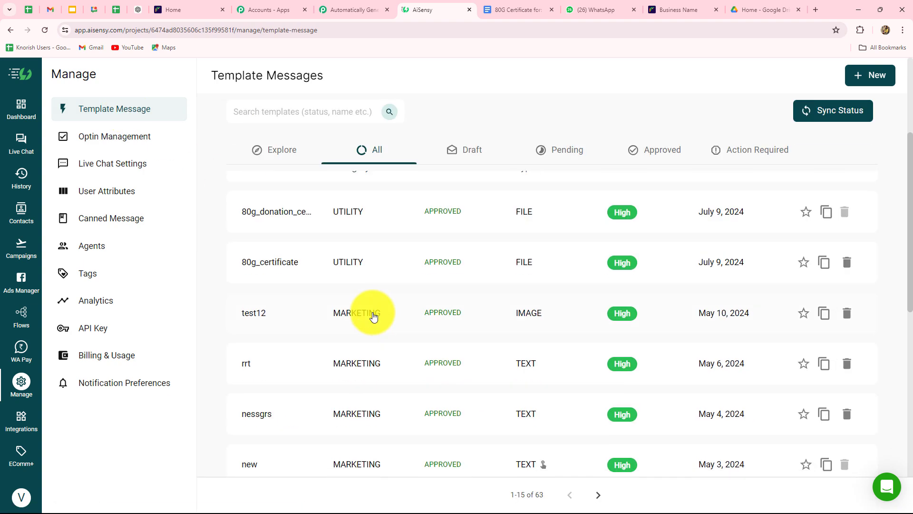
{"action": "scroll", "coordinate": [454, 470], "scroll_direction": "up", "scroll_amount": 3}
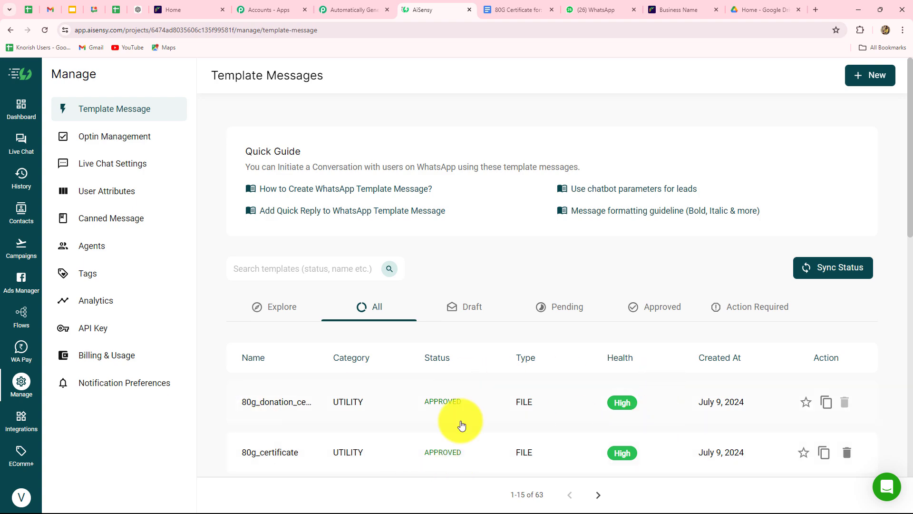
{"action": "left_click", "coordinate": [281, 406]}
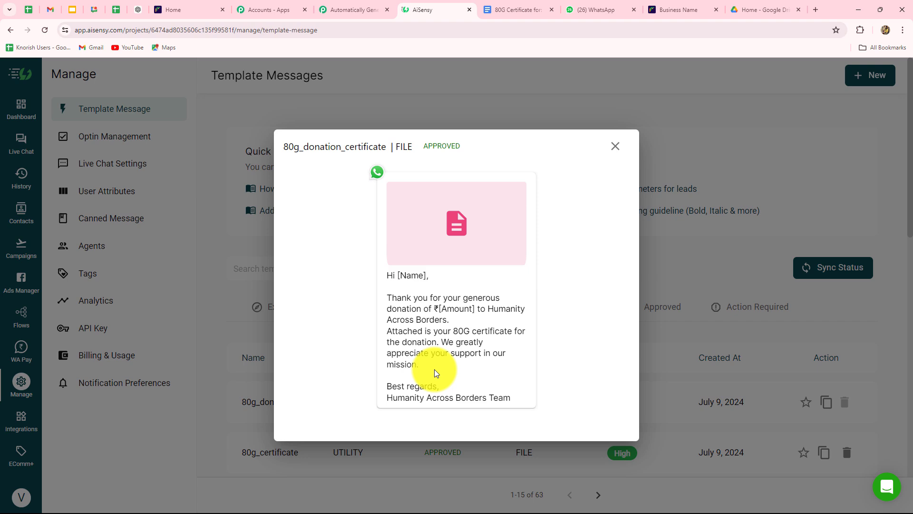
{"action": "left_click", "coordinate": [615, 147]}
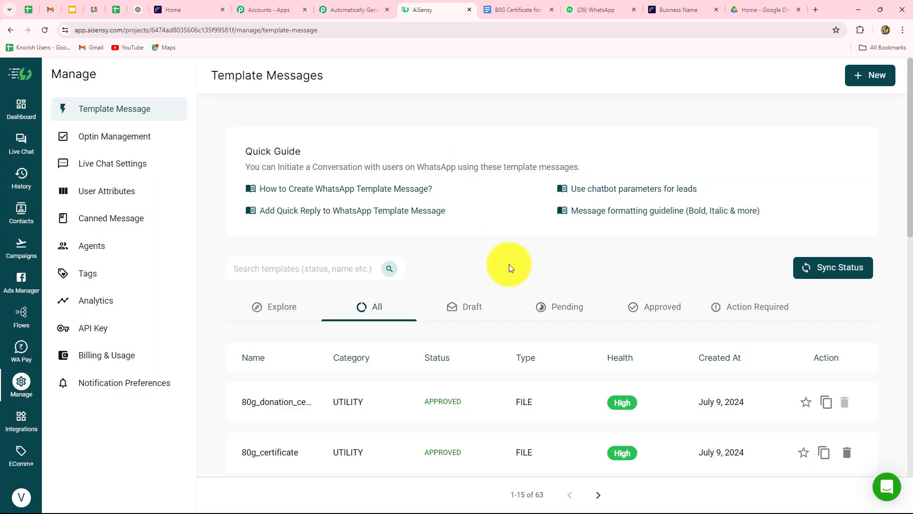
{"action": "left_click", "coordinate": [873, 75]}
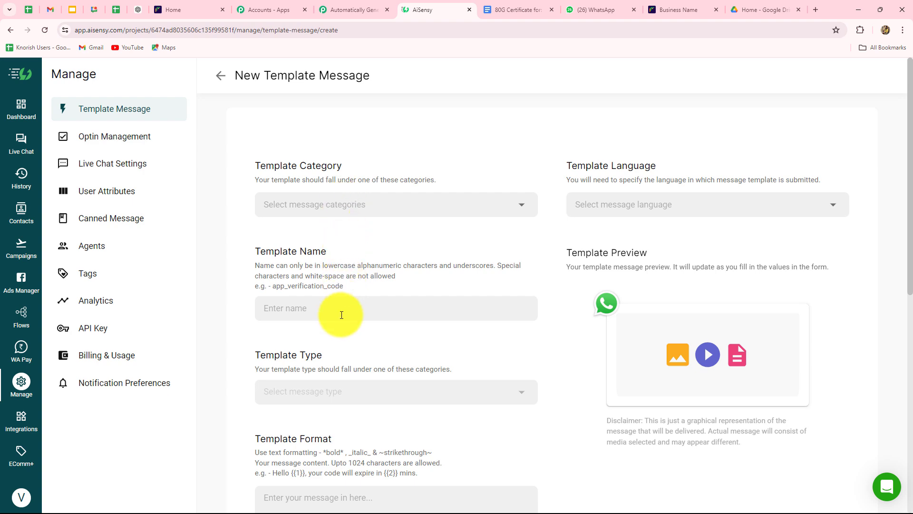
{"action": "scroll", "coordinate": [342, 314], "scroll_direction": "down", "scroll_amount": 3}
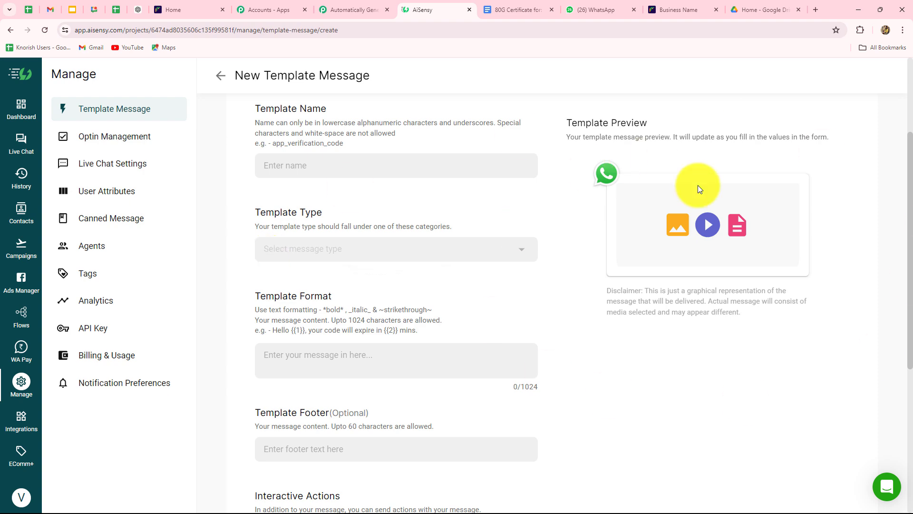
{"action": "scroll", "coordinate": [328, 252], "scroll_direction": "down", "scroll_amount": 2}
{"action": "scroll", "coordinate": [328, 252], "scroll_direction": "down", "scroll_amount": 2}
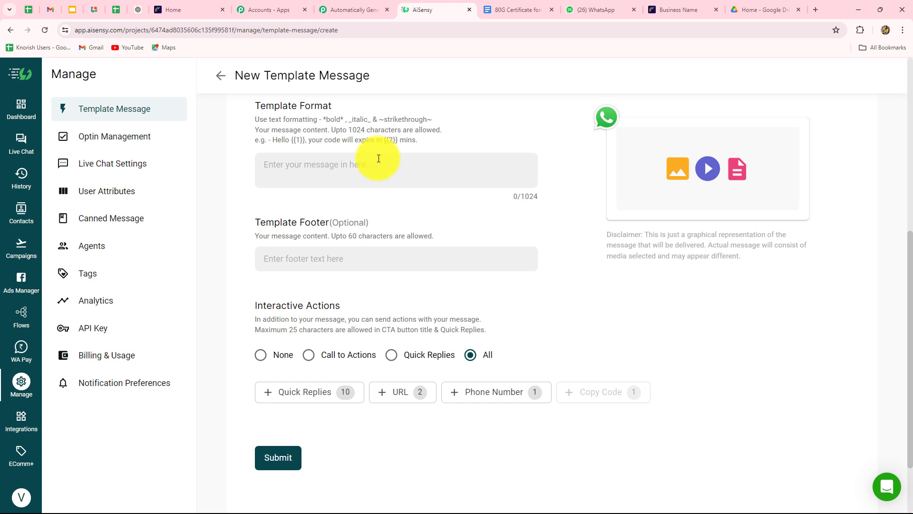
{"action": "double_click", "coordinate": [279, 139]}
{"action": "left_click_drag", "start_coordinate": [314, 137], "coordinate": [454, 141]}
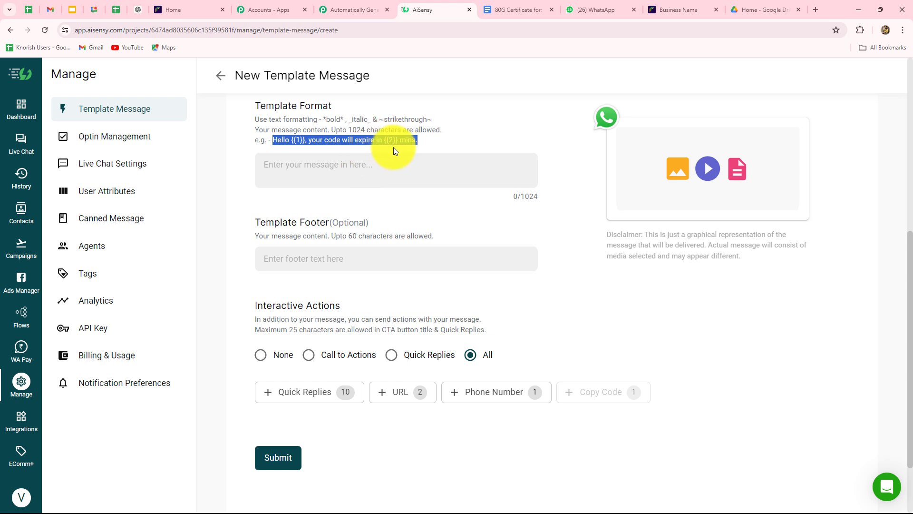
{"action": "scroll", "coordinate": [372, 212], "scroll_direction": "down", "scroll_amount": 2}
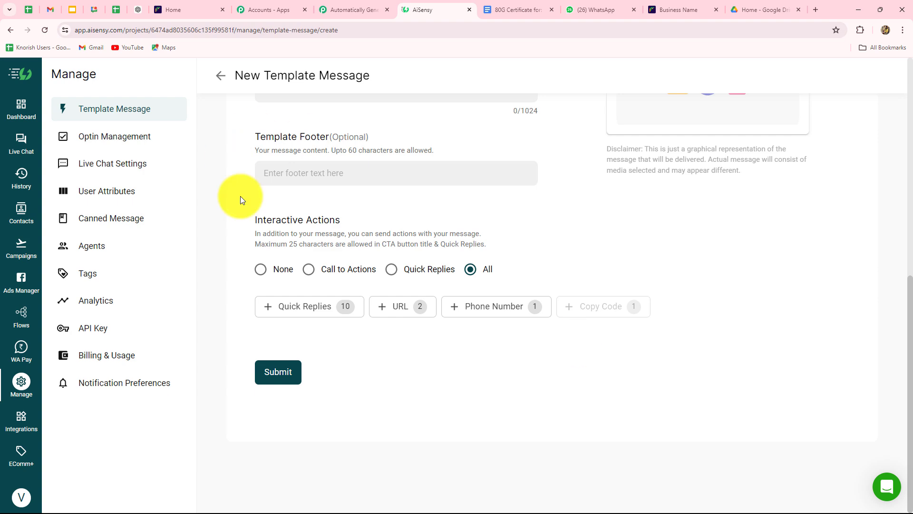
{"action": "scroll", "coordinate": [406, 335], "scroll_direction": "up", "scroll_amount": 10}
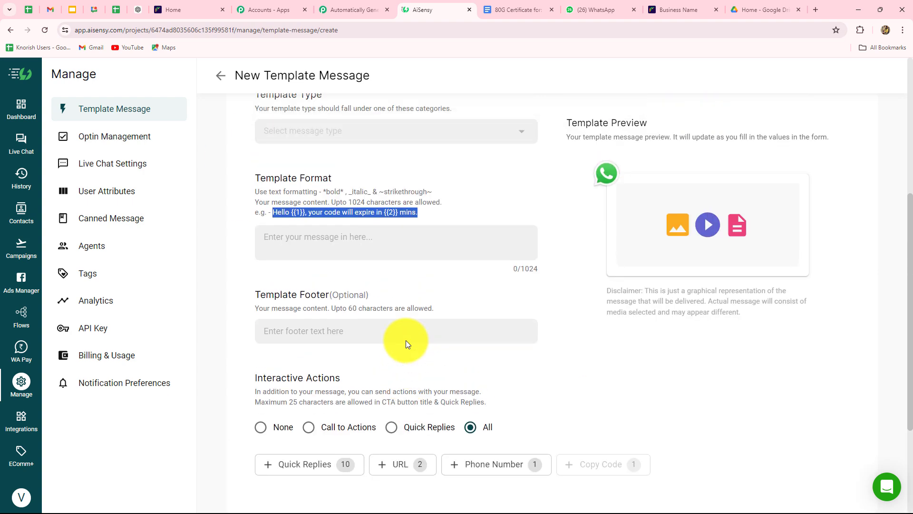
{"action": "scroll", "coordinate": [406, 340], "scroll_direction": "down", "scroll_amount": 5}
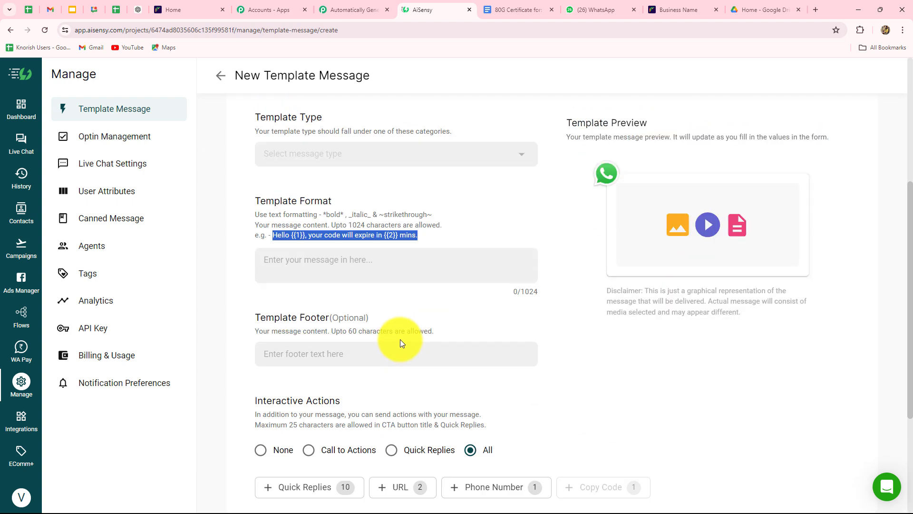
{"action": "left_click", "coordinate": [216, 79]}
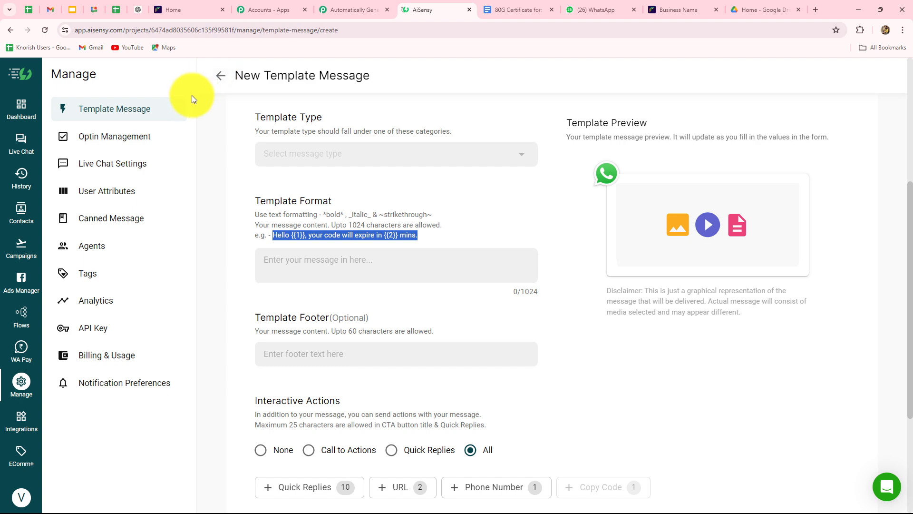
{"action": "left_click", "coordinate": [369, 304]}
{"action": "scroll", "coordinate": [362, 347], "scroll_direction": "down", "scroll_amount": 5}
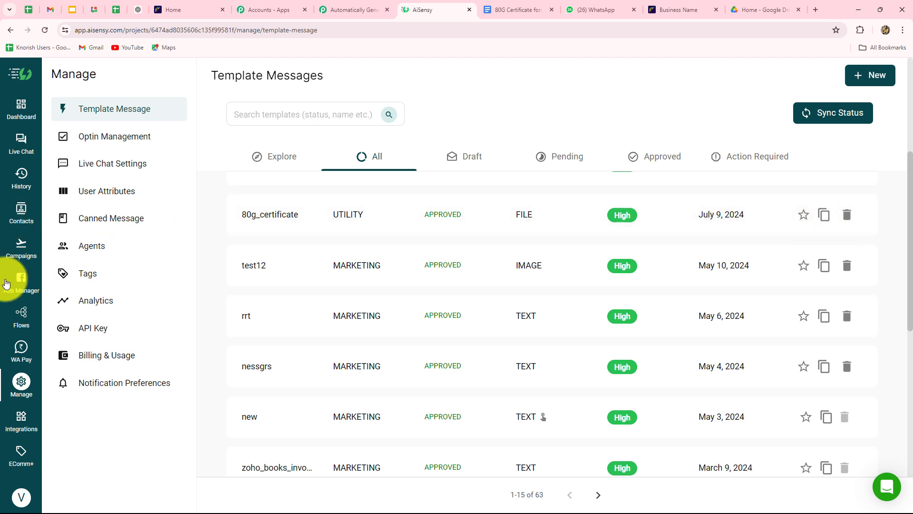
Look at the new API campaign setup in AiSensy Campaigns, then return to the list.
{"action": "left_click", "coordinate": [18, 252]}
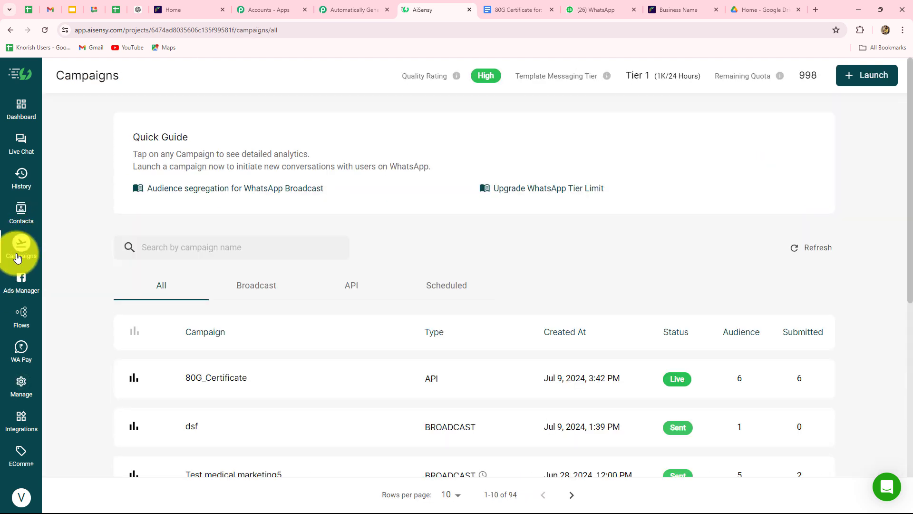
{"action": "left_click", "coordinate": [856, 82]}
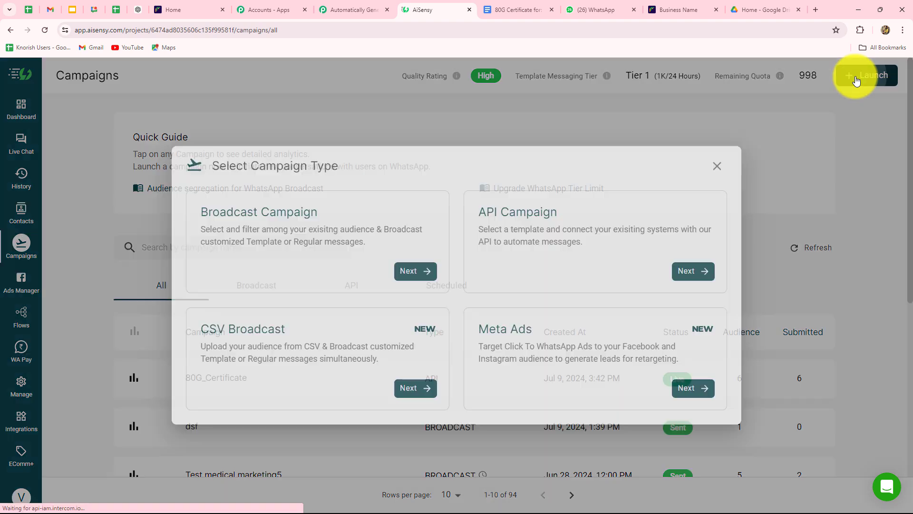
{"action": "left_click", "coordinate": [567, 258]}
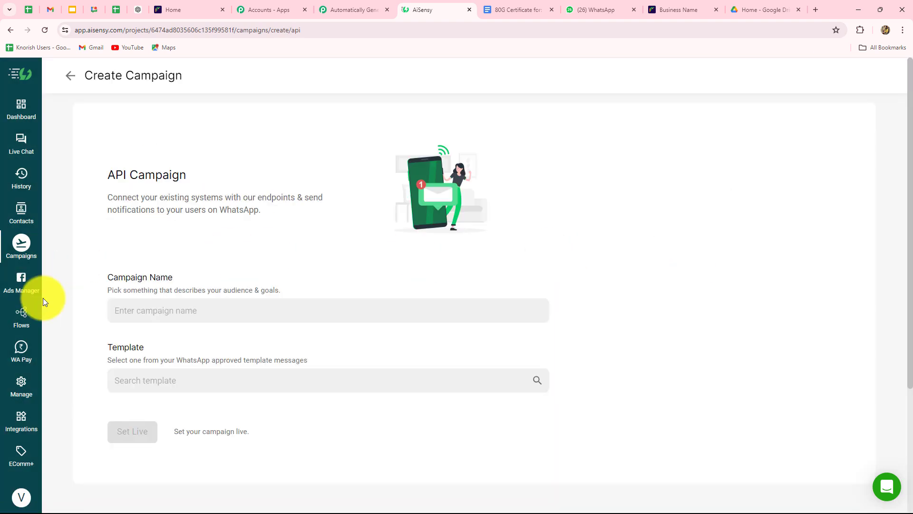
{"action": "scroll", "coordinate": [178, 307], "scroll_direction": "down", "scroll_amount": 4}
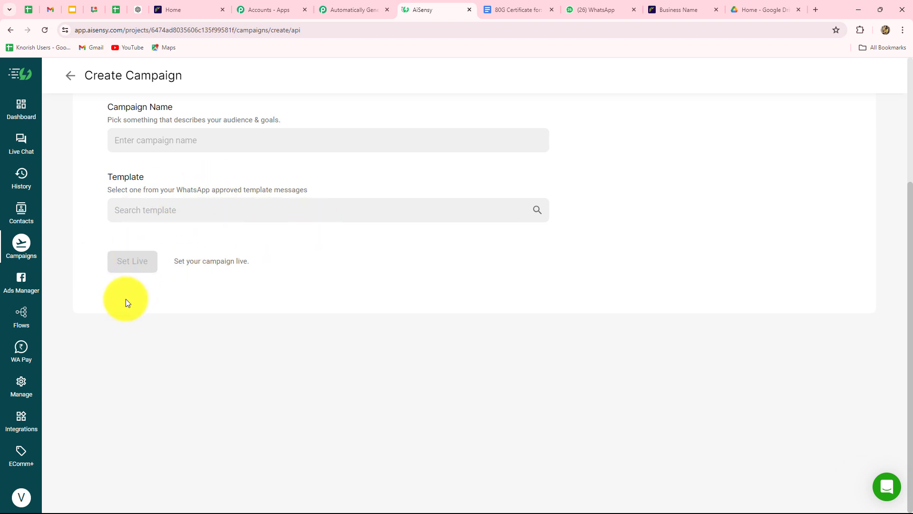
{"action": "left_click", "coordinate": [11, 30]}
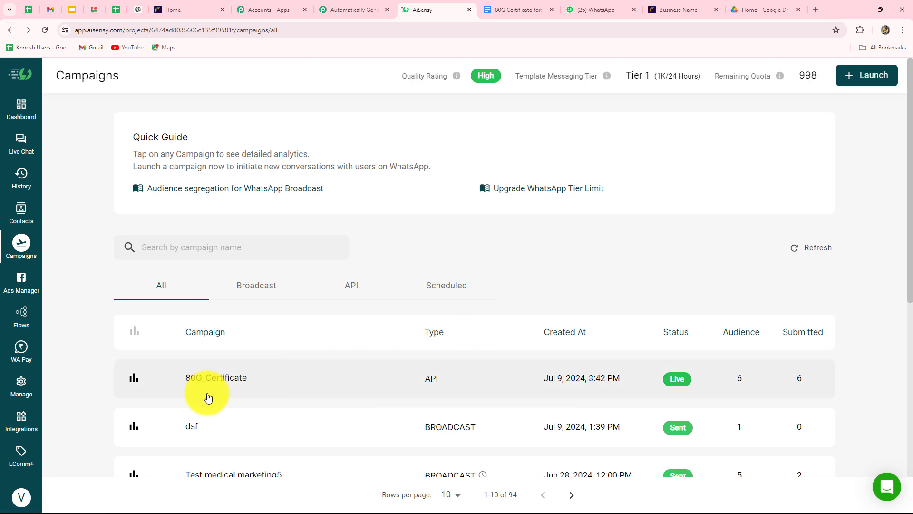
Copy the 80G_Certificate campaign name and focus Pabbly's Campaign Name field.
{"action": "left_click", "coordinate": [288, 381]}
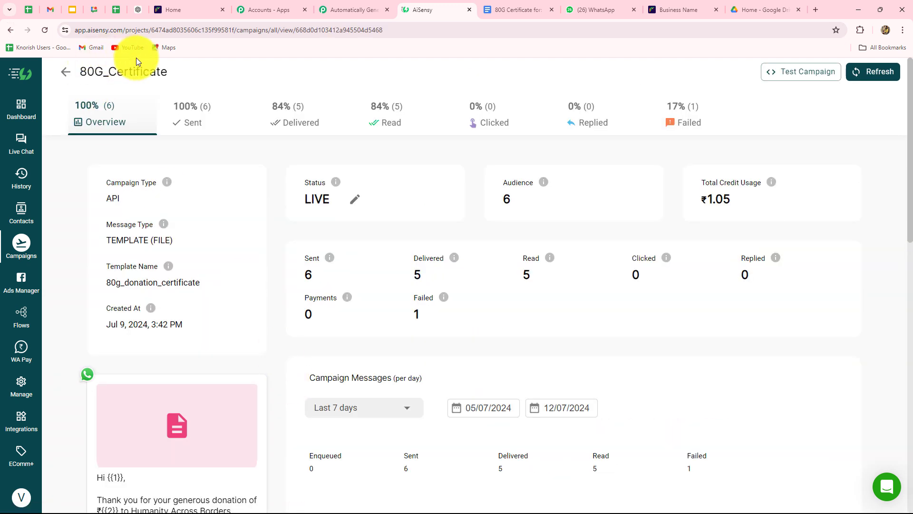
{"action": "left_click_drag", "start_coordinate": [168, 72], "coordinate": [84, 75]}
{"action": "key", "text": "ctrl+c"}
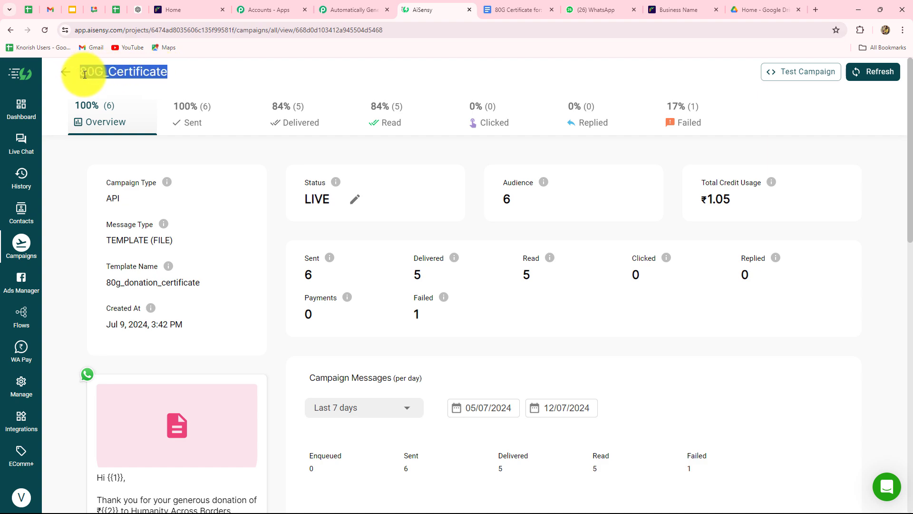
{"action": "scroll", "coordinate": [111, 392], "scroll_direction": "down", "scroll_amount": 4}
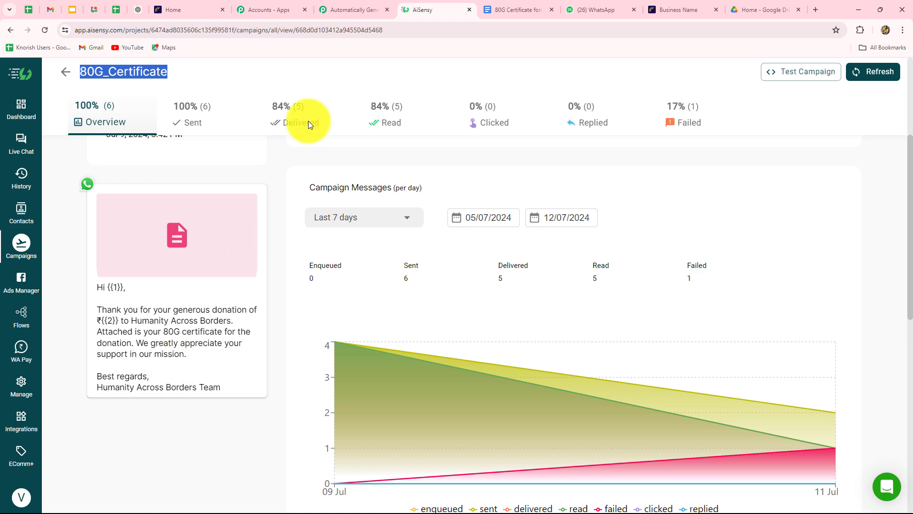
{"action": "left_click", "coordinate": [339, 10]}
{"action": "left_click", "coordinate": [290, 217]}
Paste 80G_Certificate as Campaign Name and map Cashfree Customer Phone into Mobile Number.
{"action": "key", "text": "ctrl+v"}
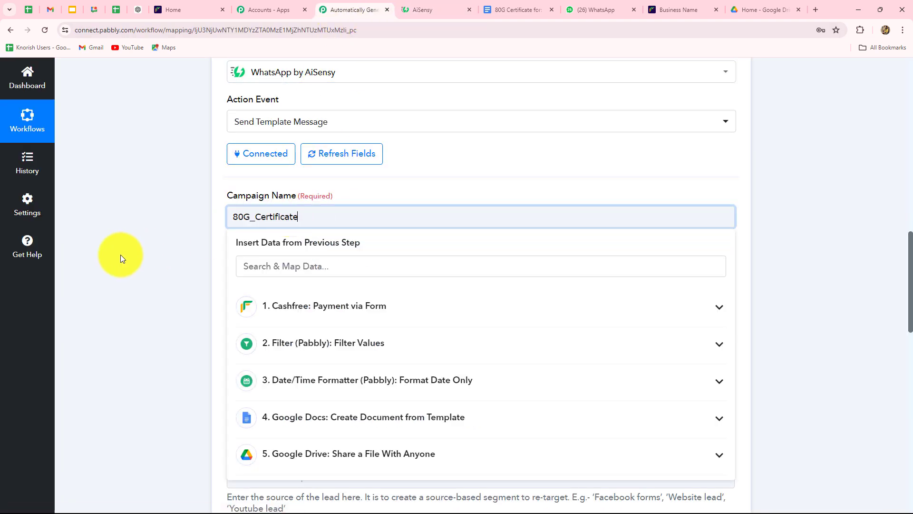
{"action": "left_click", "coordinate": [121, 255]}
{"action": "scroll", "coordinate": [120, 255], "scroll_direction": "down", "scroll_amount": 3}
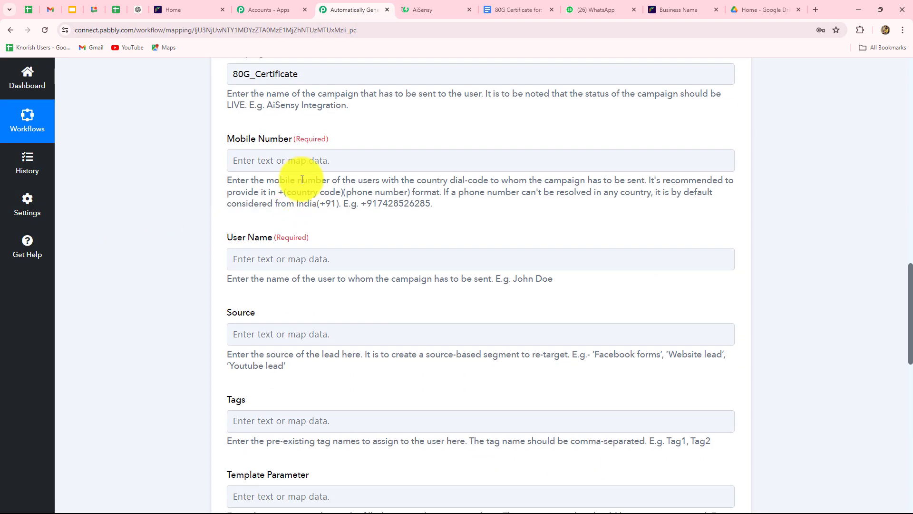
{"action": "left_click", "coordinate": [302, 160]}
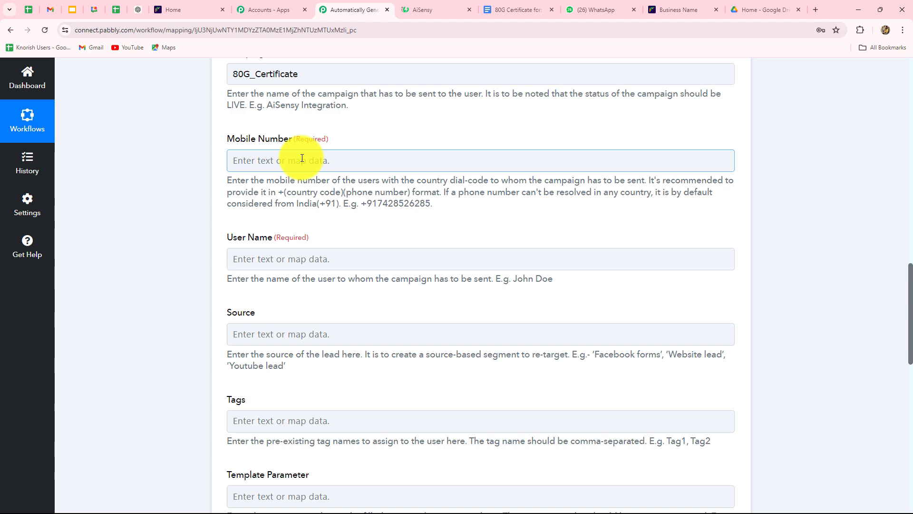
{"action": "left_click", "coordinate": [302, 160]}
{"action": "scroll", "coordinate": [361, 336], "scroll_direction": "down", "scroll_amount": 6}
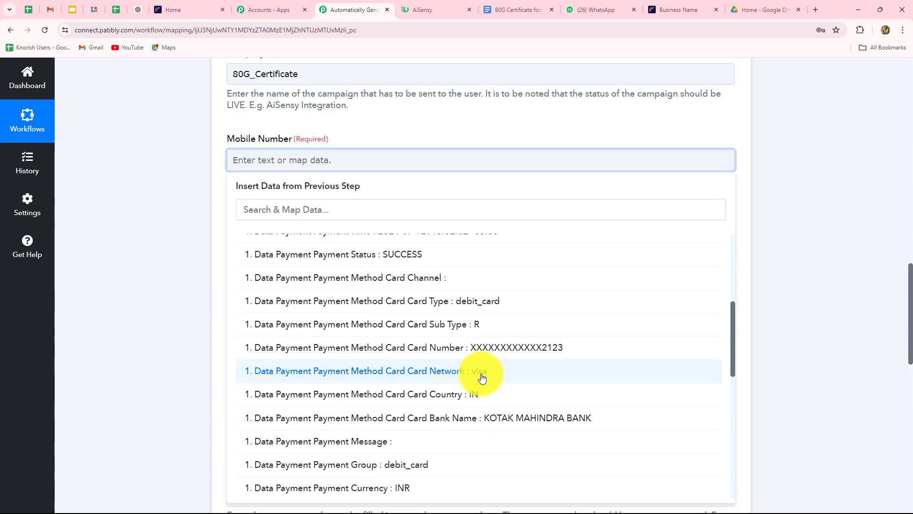
{"action": "scroll", "coordinate": [501, 366], "scroll_direction": "down", "scroll_amount": 8}
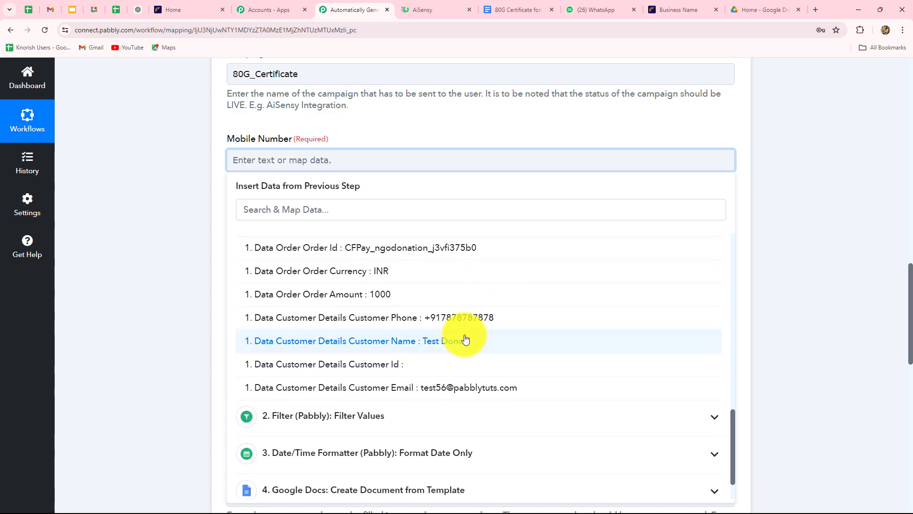
{"action": "left_click", "coordinate": [266, 317]}
Map the Cashfree Customer Name into the User Name field.
{"action": "scroll", "coordinate": [143, 266], "scroll_direction": "down", "scroll_amount": 2}
{"action": "left_click", "coordinate": [281, 171]}
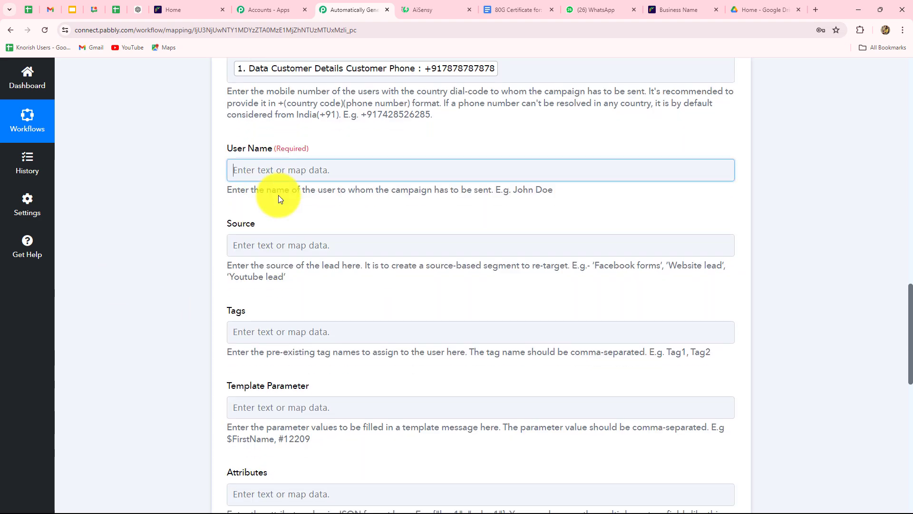
{"action": "left_click", "coordinate": [303, 276]}
{"action": "scroll", "coordinate": [347, 300], "scroll_direction": "down", "scroll_amount": 10}
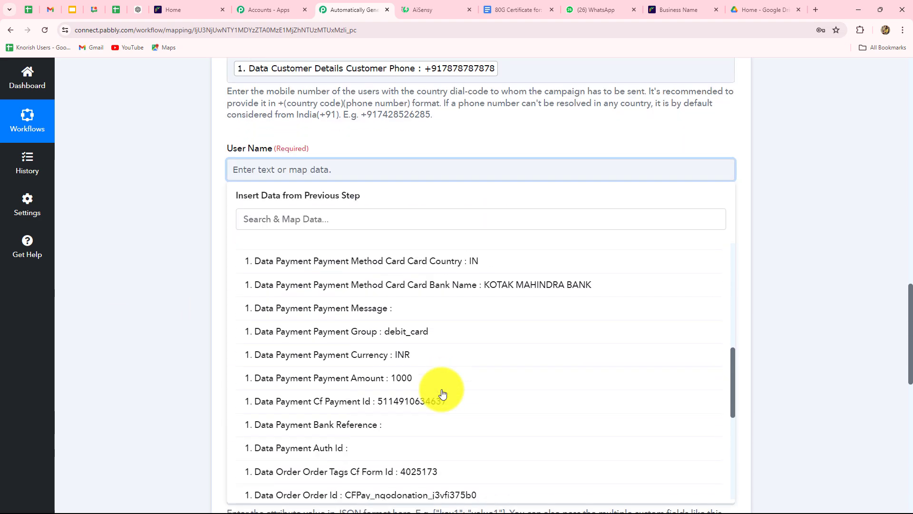
{"action": "scroll", "coordinate": [438, 404], "scroll_direction": "down", "scroll_amount": 3}
{"action": "left_click", "coordinate": [445, 302]}
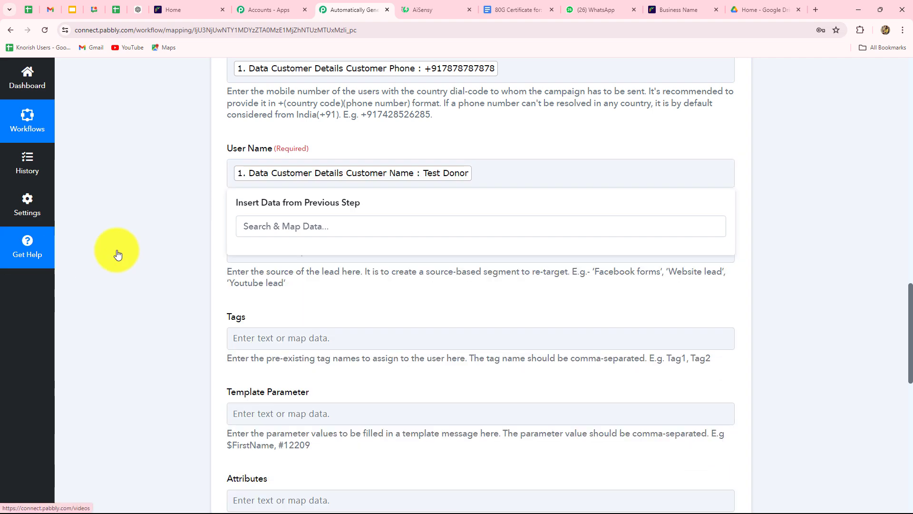
{"action": "left_click", "coordinate": [166, 248]}
{"action": "scroll", "coordinate": [165, 245], "scroll_direction": "down", "scroll_amount": 4}
{"action": "scroll", "coordinate": [166, 245], "scroll_direction": "up", "scroll_amount": 3}
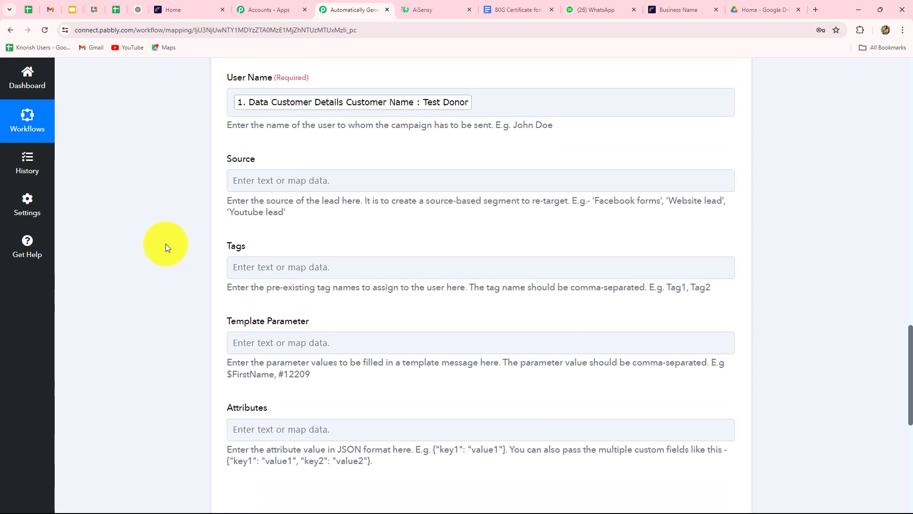
{"action": "scroll", "coordinate": [379, 287], "scroll_direction": "down", "scroll_amount": 3}
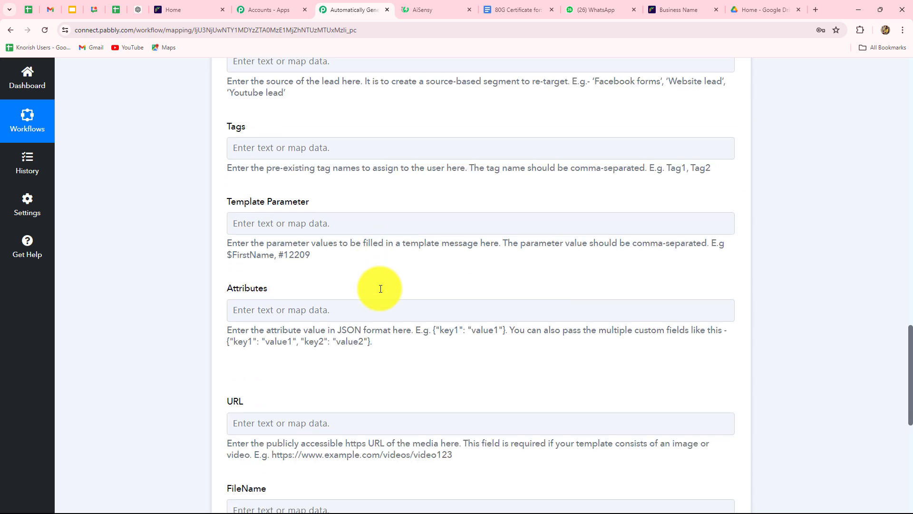
{"action": "left_click", "coordinate": [319, 231]}
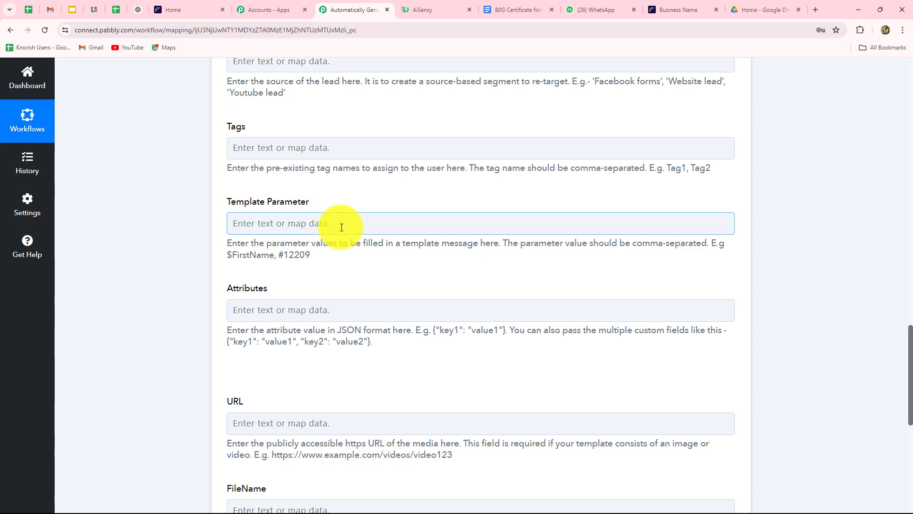
Fill Template Parameter with Cashfree Customer Name, a comma, and Order Amount.
{"action": "left_click", "coordinate": [238, 223]}
{"action": "scroll", "coordinate": [301, 224], "scroll_direction": "down", "scroll_amount": 3}
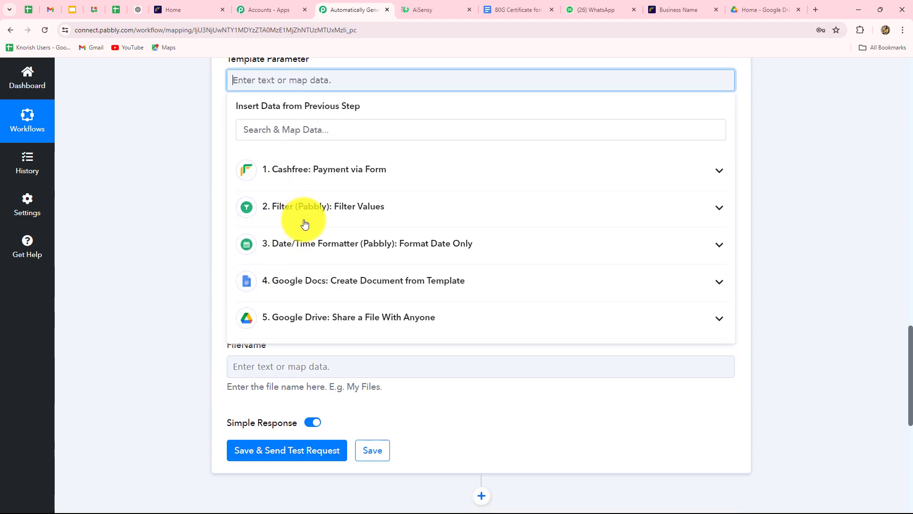
{"action": "left_click", "coordinate": [313, 176]}
{"action": "scroll", "coordinate": [351, 393], "scroll_direction": "down", "scroll_amount": 7}
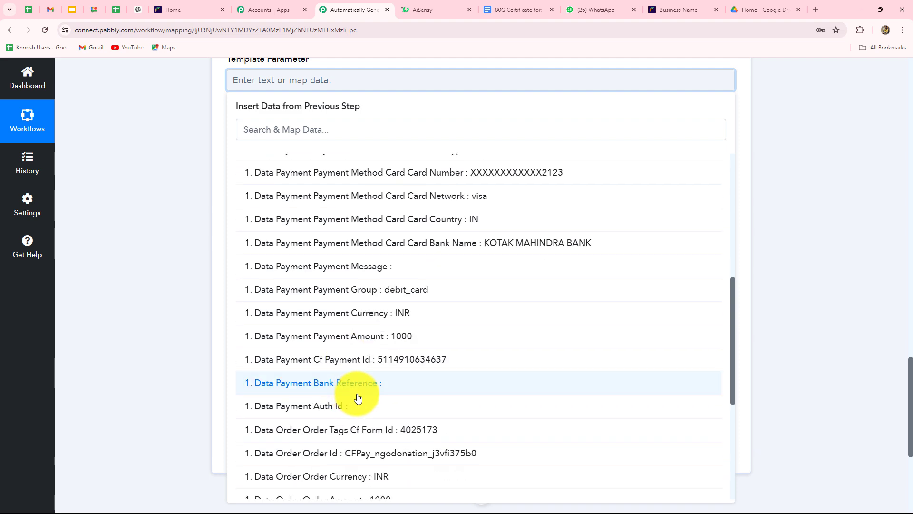
{"action": "scroll", "coordinate": [379, 405], "scroll_direction": "down", "scroll_amount": 5}
{"action": "left_click", "coordinate": [433, 308]}
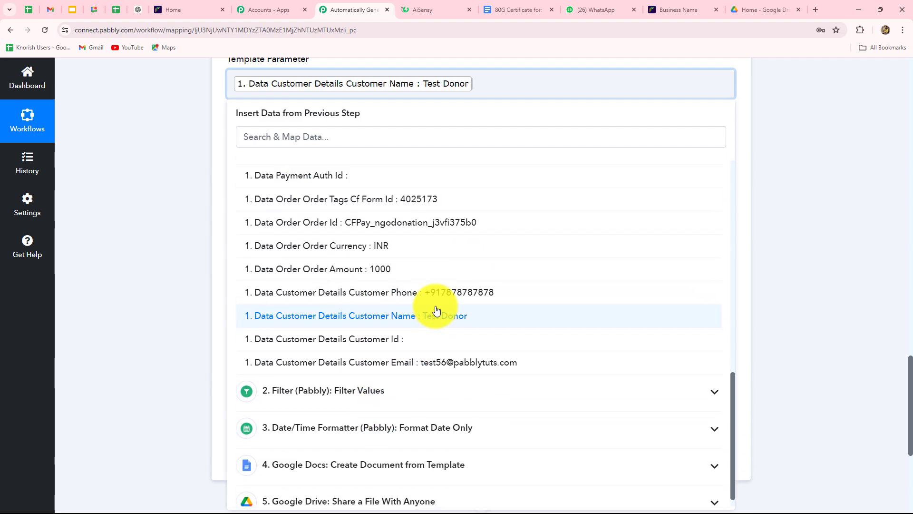
{"action": "type", "text": ","}
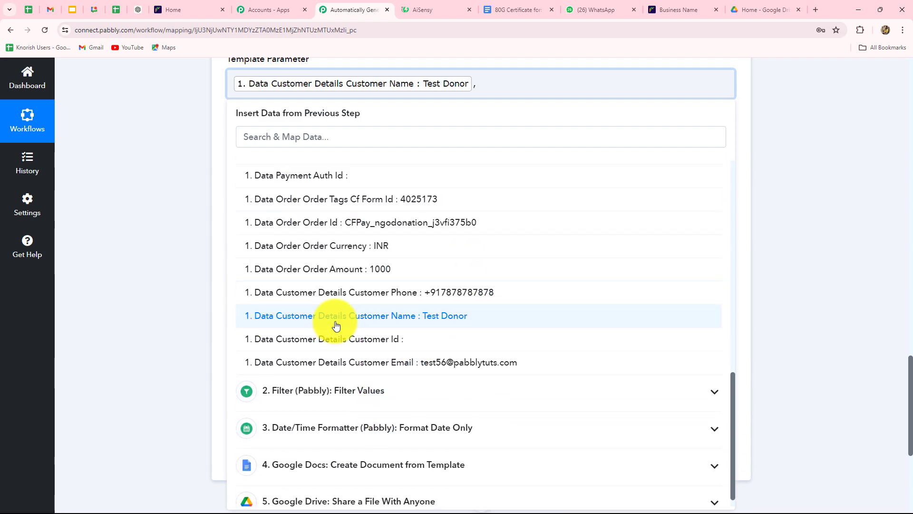
{"action": "scroll", "coordinate": [375, 295], "scroll_direction": "down", "scroll_amount": 1}
{"action": "left_click", "coordinate": [378, 250]}
{"action": "left_click", "coordinate": [202, 236]}
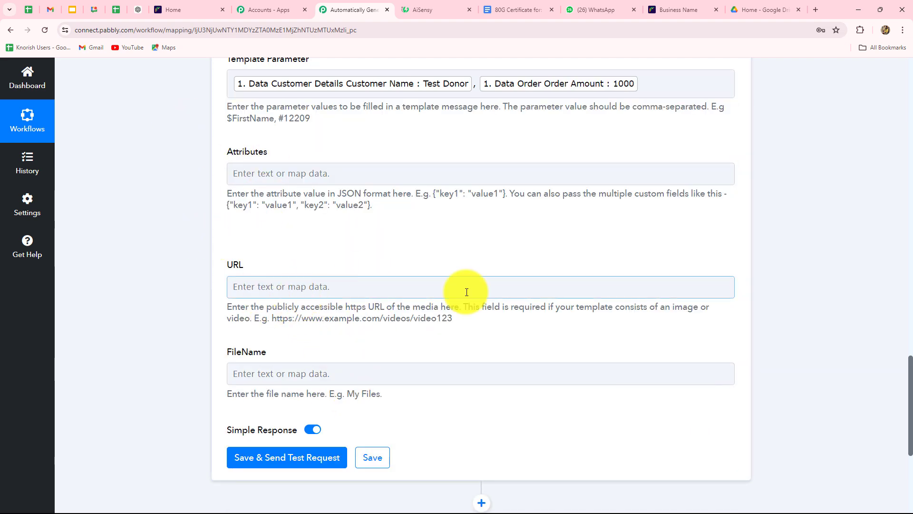
Map the Google Drive ExportLinks Application/pdf link into URL.
{"action": "scroll", "coordinate": [466, 291], "scroll_direction": "down", "scroll_amount": 3}
{"action": "left_click", "coordinate": [404, 138]}
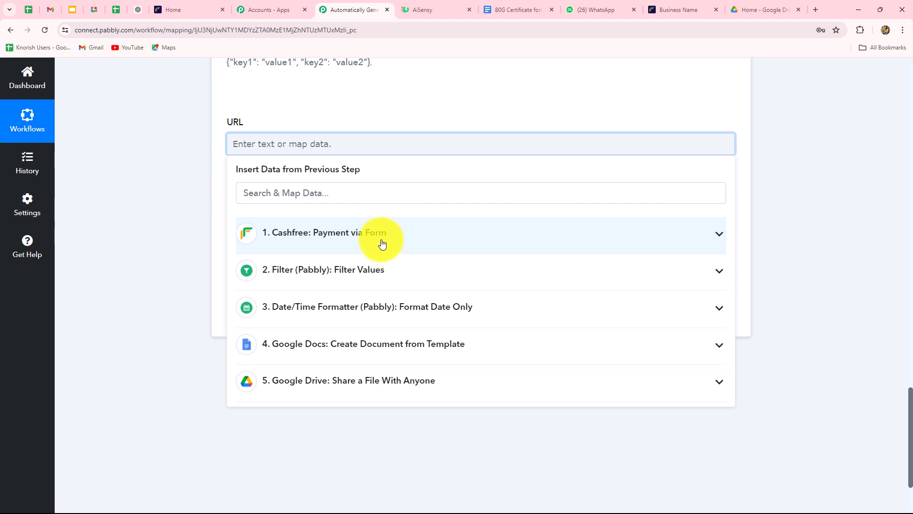
{"action": "left_click", "coordinate": [363, 388]}
{"action": "scroll", "coordinate": [363, 389], "scroll_direction": "down", "scroll_amount": 3}
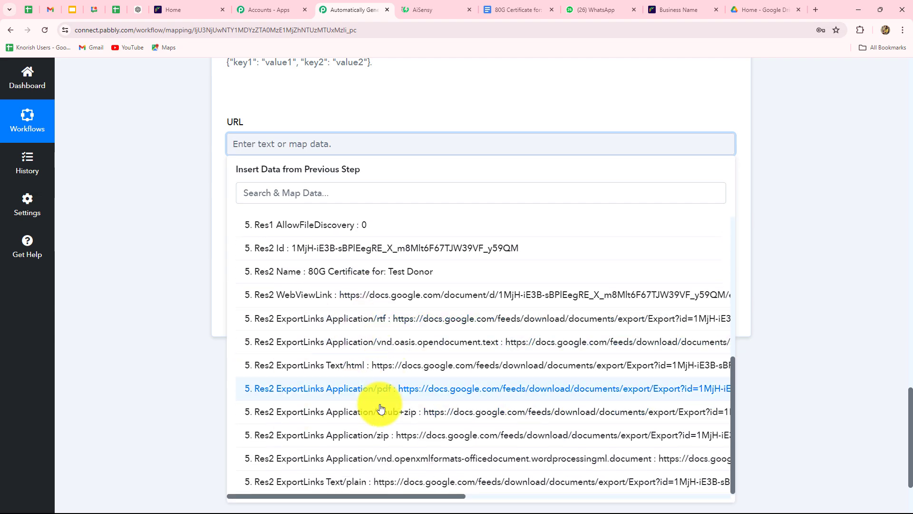
{"action": "left_click", "coordinate": [381, 388]}
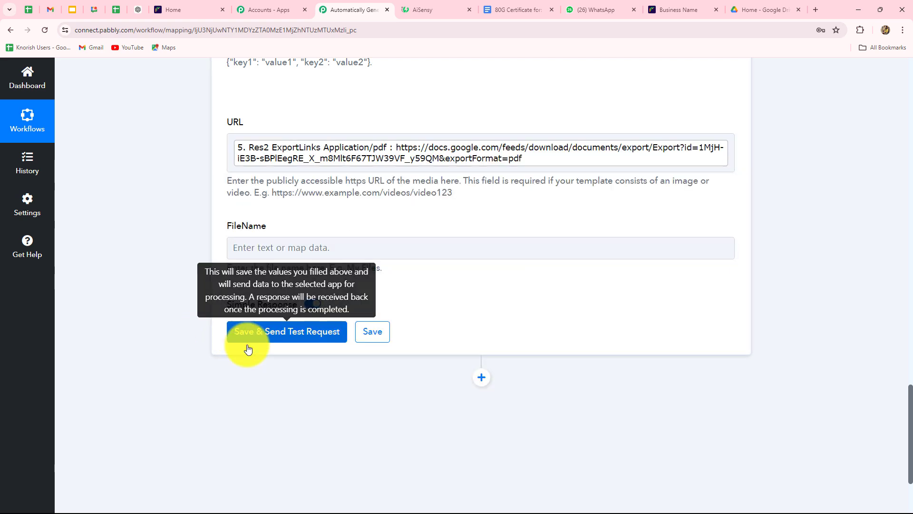
Map the Google Drive Res2 Name into FileName.
{"action": "left_click", "coordinate": [265, 248]}
{"action": "scroll", "coordinate": [265, 248], "scroll_direction": "down", "scroll_amount": 3}
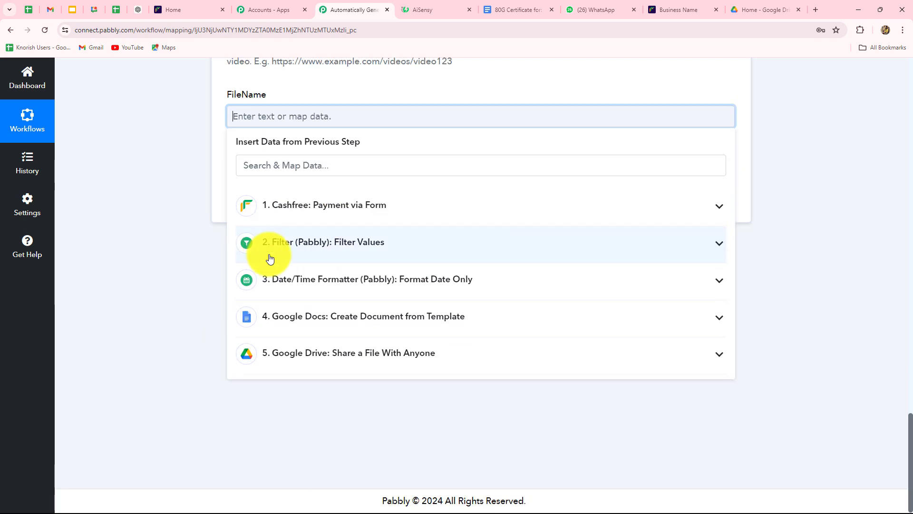
{"action": "left_click", "coordinate": [306, 350]}
{"action": "scroll", "coordinate": [328, 333], "scroll_direction": "down", "scroll_amount": 3}
{"action": "left_click", "coordinate": [333, 334]}
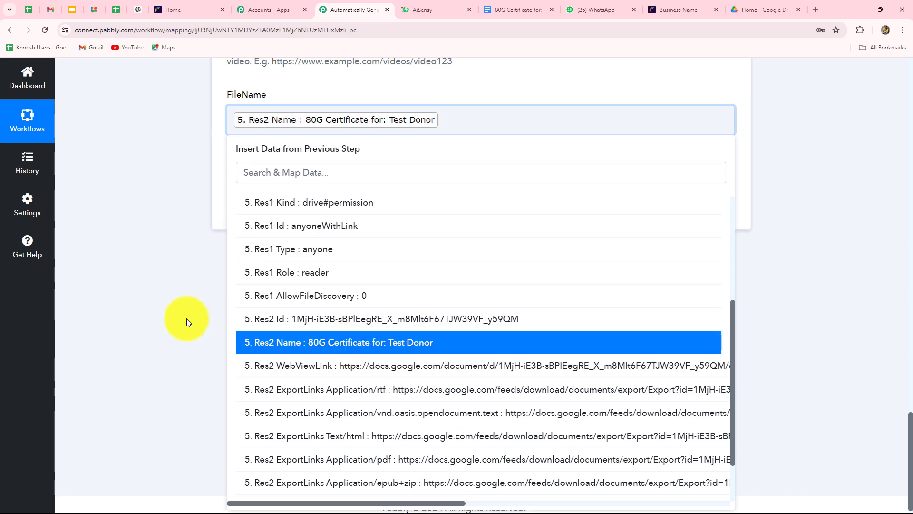
{"action": "left_click", "coordinate": [183, 320]}
{"action": "scroll", "coordinate": [275, 261], "scroll_direction": "up", "scroll_amount": 5}
{"action": "scroll", "coordinate": [275, 273], "scroll_direction": "up", "scroll_amount": 3}
{"action": "scroll", "coordinate": [276, 265], "scroll_direction": "down", "scroll_amount": 7}
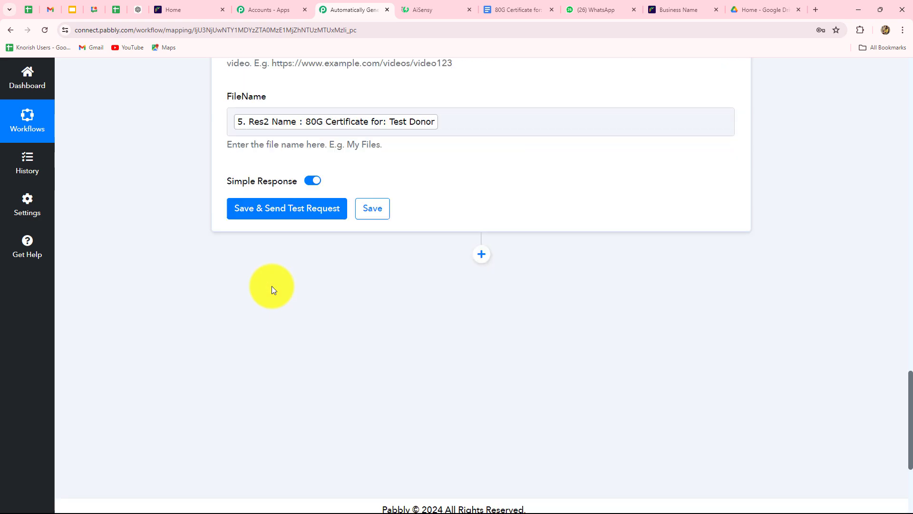
Send a test of the AiSensy step and confirm the response shows Success true.
{"action": "left_click", "coordinate": [266, 207]}
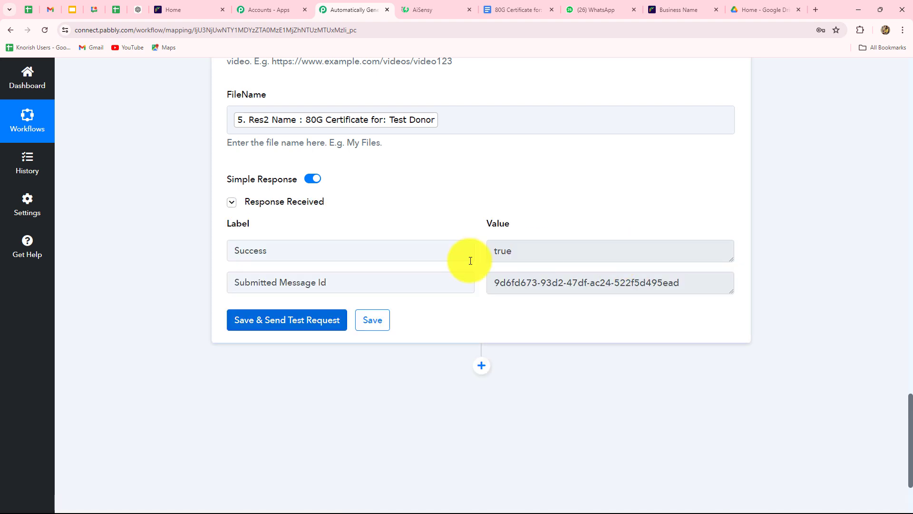
{"action": "double_click", "coordinate": [524, 251]}
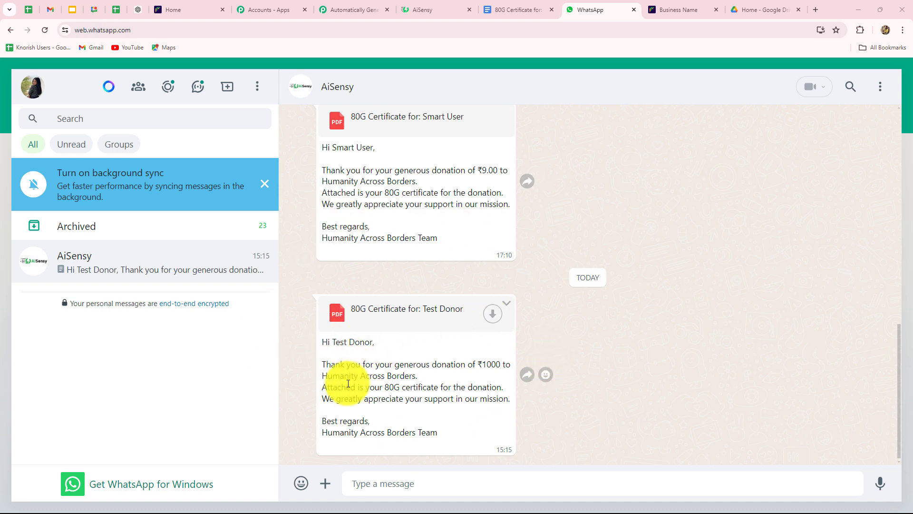
{"action": "left_click", "coordinate": [495, 316]}
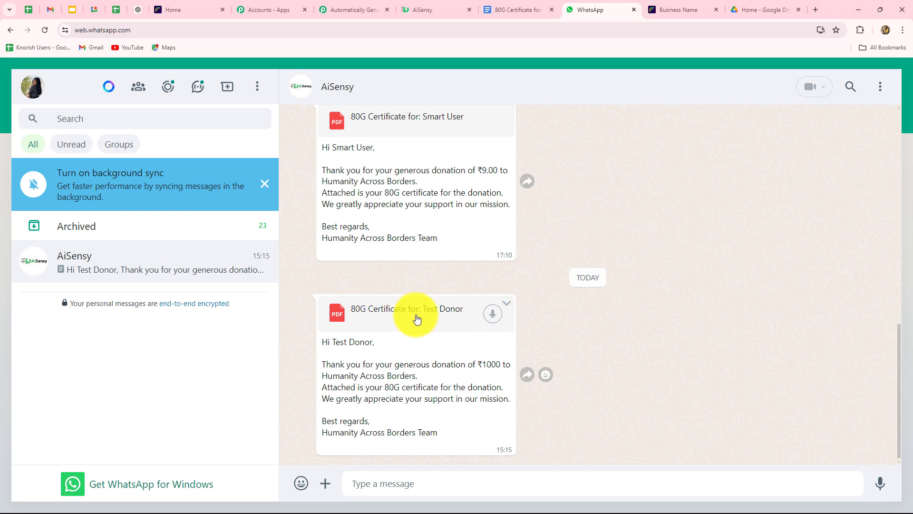
{"action": "left_click", "coordinate": [492, 314]}
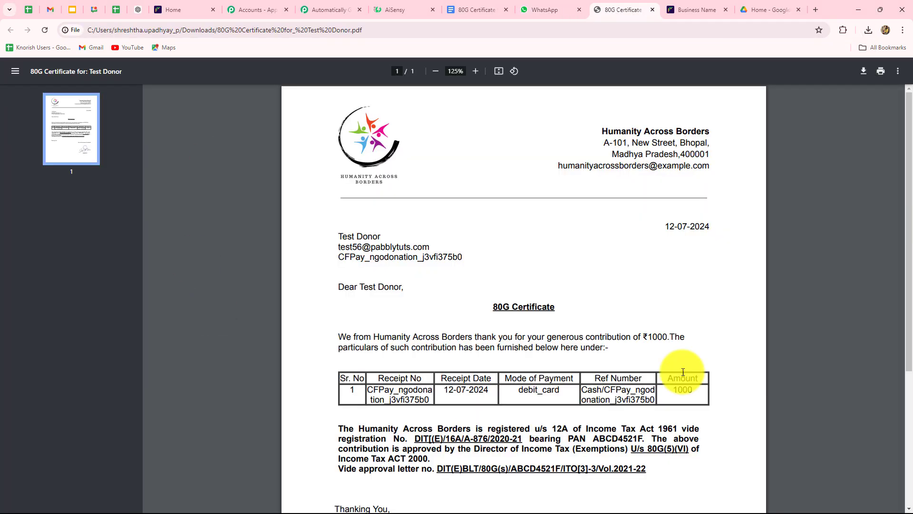
Review the Test Donor's ₹1000 certificate PDF, then return to Cashfree Payment Forms.
{"action": "scroll", "coordinate": [752, 327], "scroll_direction": "down", "scroll_amount": 4}
{"action": "scroll", "coordinate": [752, 328], "scroll_direction": "up", "scroll_amount": 4}
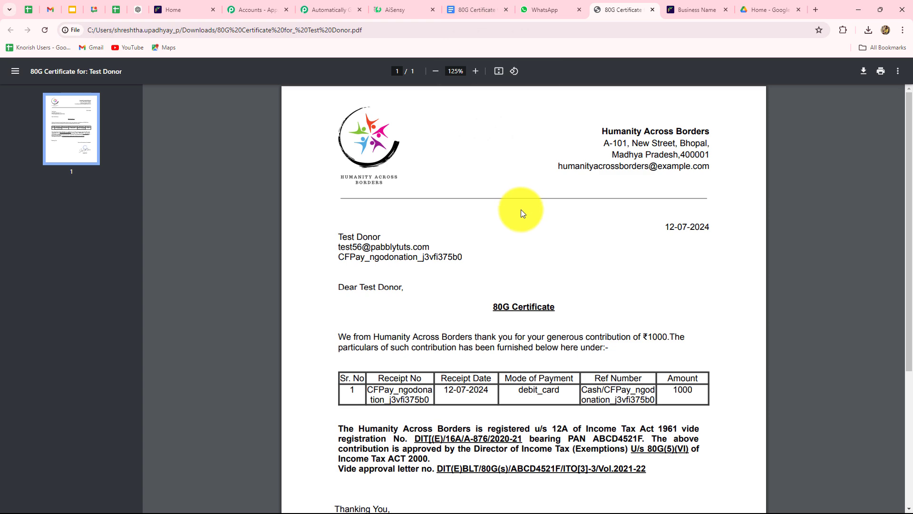
{"action": "left_click", "coordinate": [178, 9]}
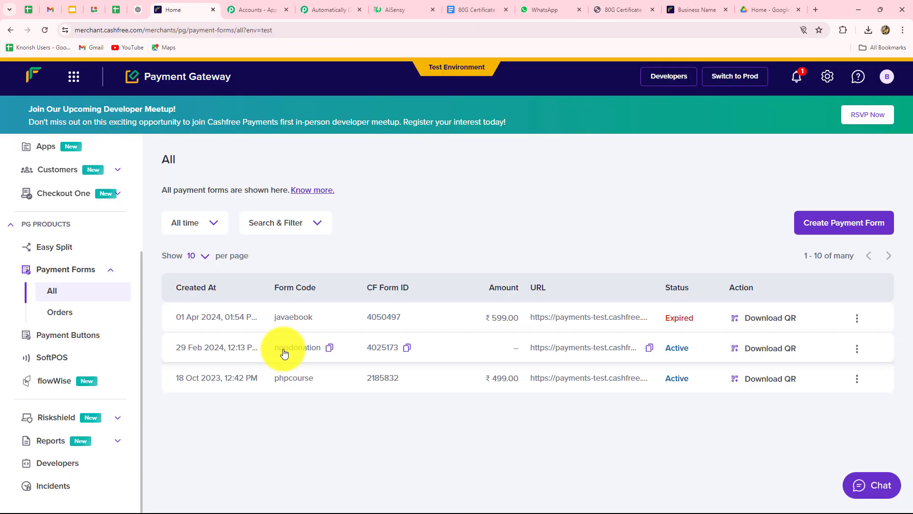
Copy the ngodonation payment form link and load it in a new browser tab.
{"action": "left_click", "coordinate": [650, 348]}
{"action": "left_click", "coordinate": [815, 10]}
{"action": "key", "text": "ctrl+v"}
{"action": "key", "text": "Return"}
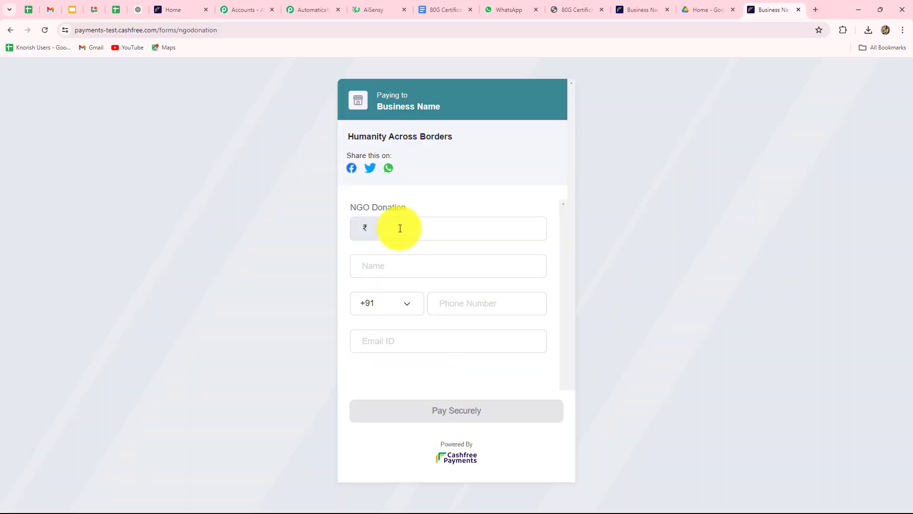
Fill the donation form with amount 3000, name 'New Donor', and the donor's phone and e-mail.
{"action": "left_click", "coordinate": [400, 228]}
{"action": "type", "text": "3000"}
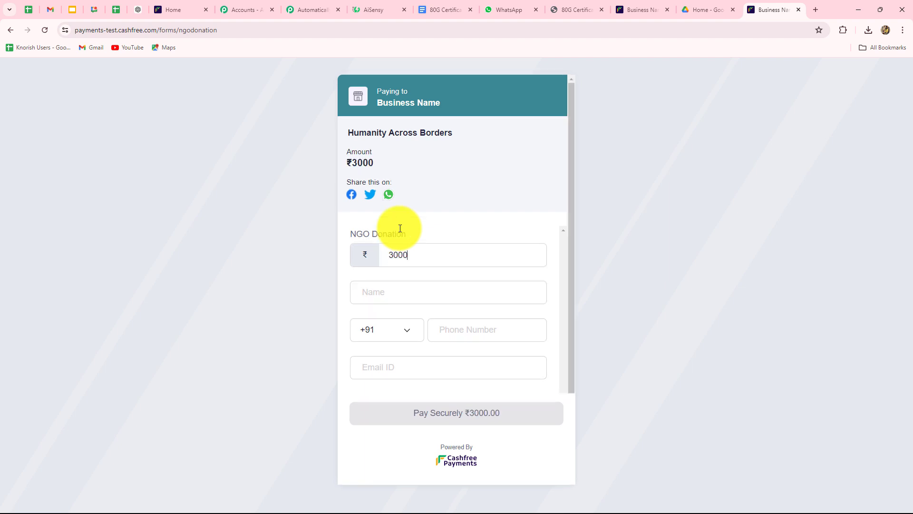
{"action": "left_click", "coordinate": [379, 294]}
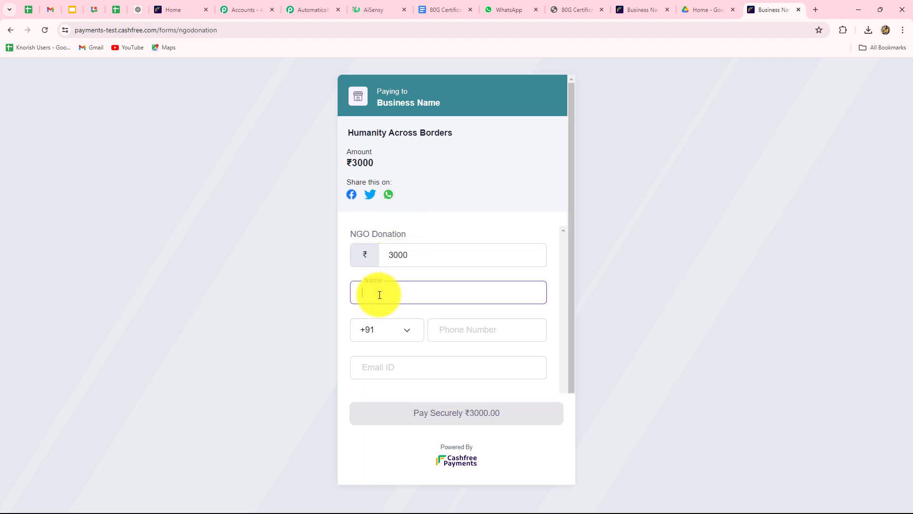
{"action": "type", "text": "New Donor"}
{"action": "left_click", "coordinate": [450, 328]}
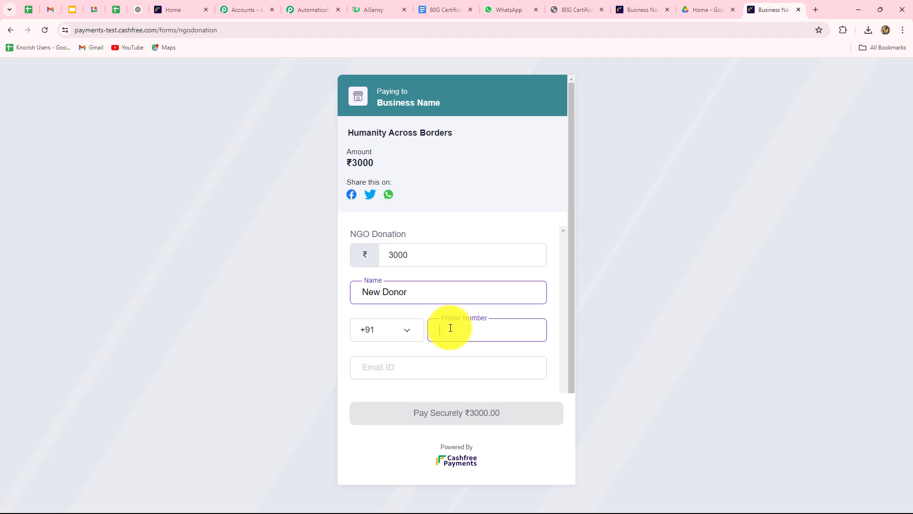
{"action": "type", "text": "6767676767"}
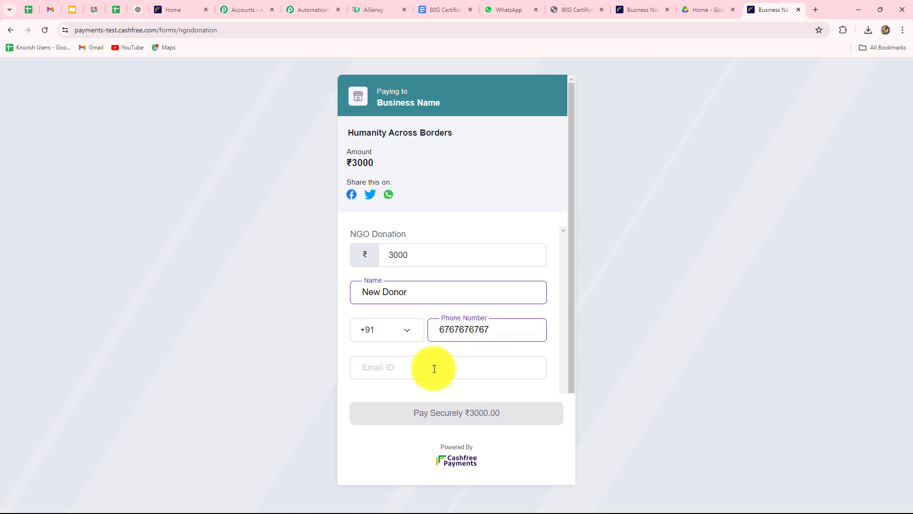
{"action": "left_click", "coordinate": [434, 369]}
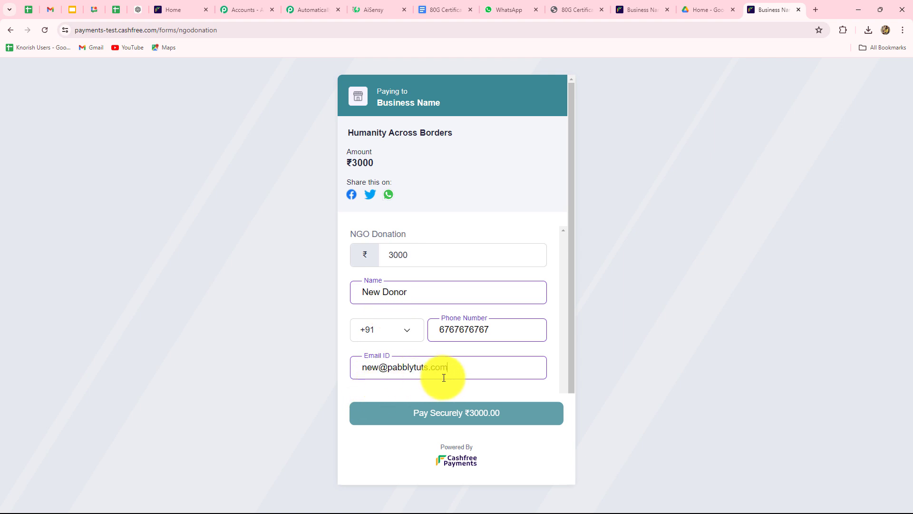
Pay the ₹3000 donation by card with the test Visa, then go to Google Docs home.
{"action": "left_click", "coordinate": [446, 418]}
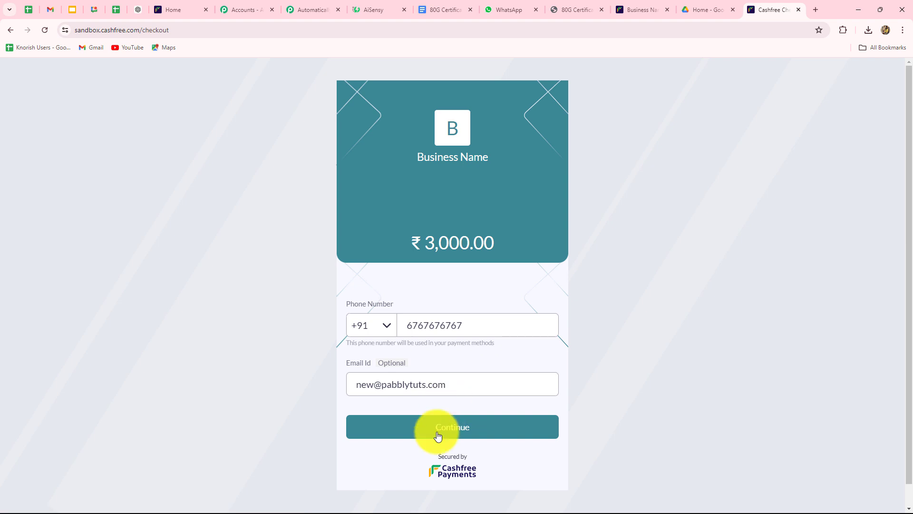
{"action": "left_click", "coordinate": [436, 430]}
{"action": "left_click", "coordinate": [436, 438]}
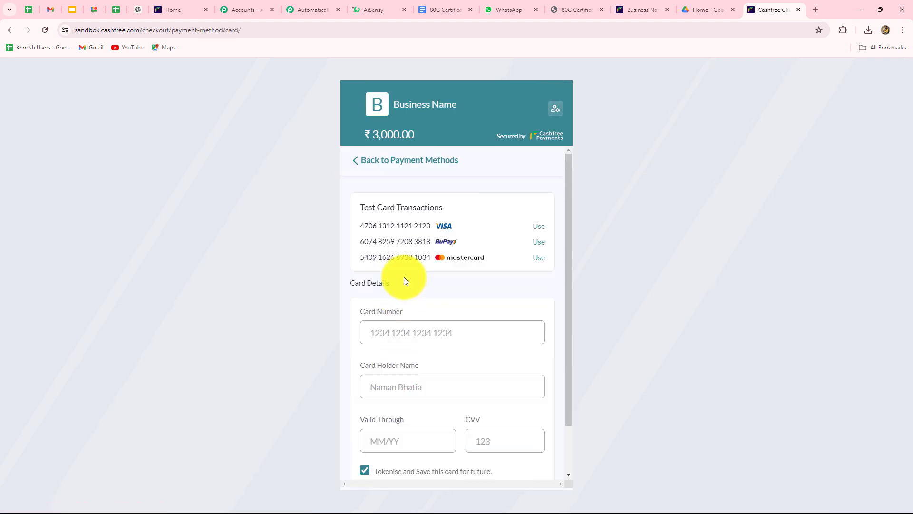
{"action": "left_click", "coordinate": [539, 227]}
{"action": "scroll", "coordinate": [509, 367], "scroll_direction": "down", "scroll_amount": 1}
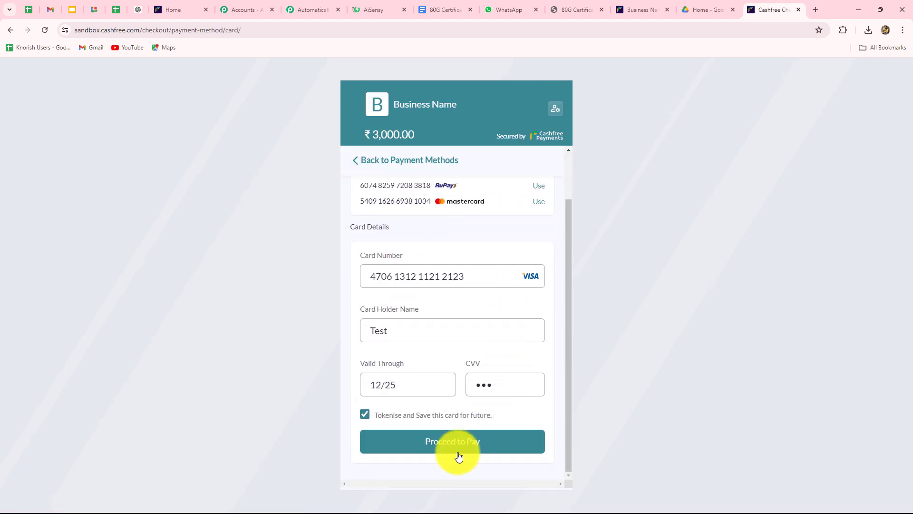
{"action": "left_click", "coordinate": [460, 447]}
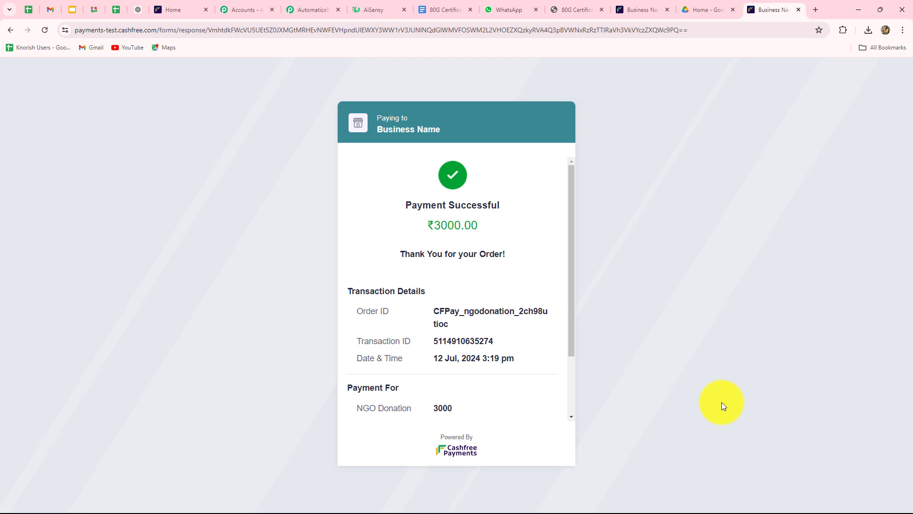
{"action": "left_click", "coordinate": [437, 11]}
{"action": "left_click", "coordinate": [12, 30]}
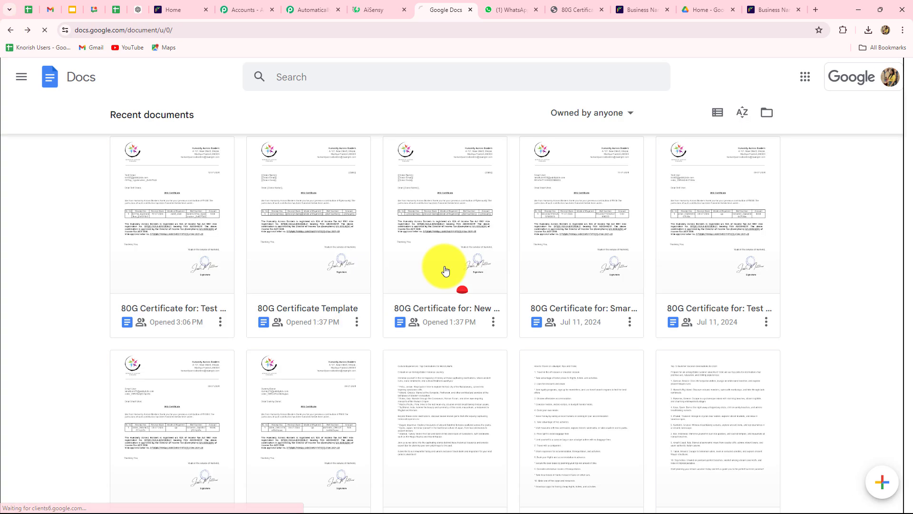
Open the New Donor's ₹3000 80G certificate and scroll through it.
{"action": "left_click", "coordinate": [446, 271]}
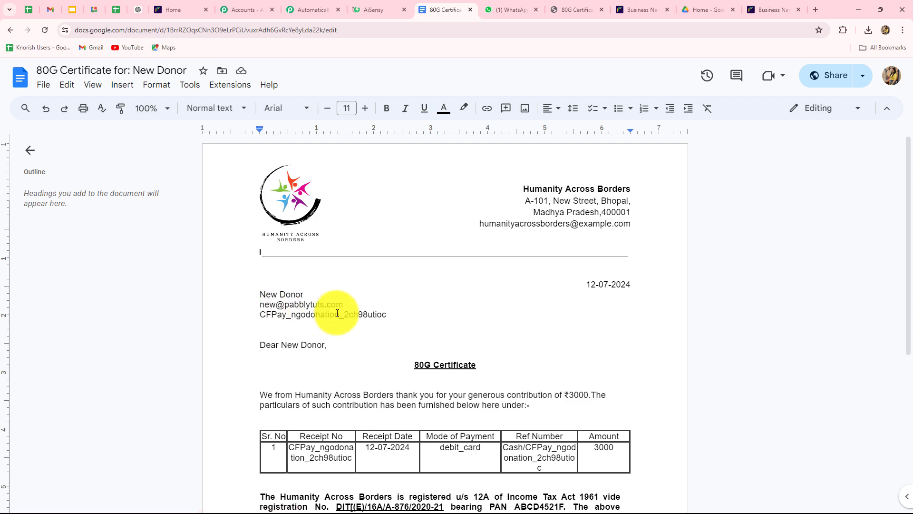
{"action": "scroll", "coordinate": [399, 347], "scroll_direction": "down", "scroll_amount": 3}
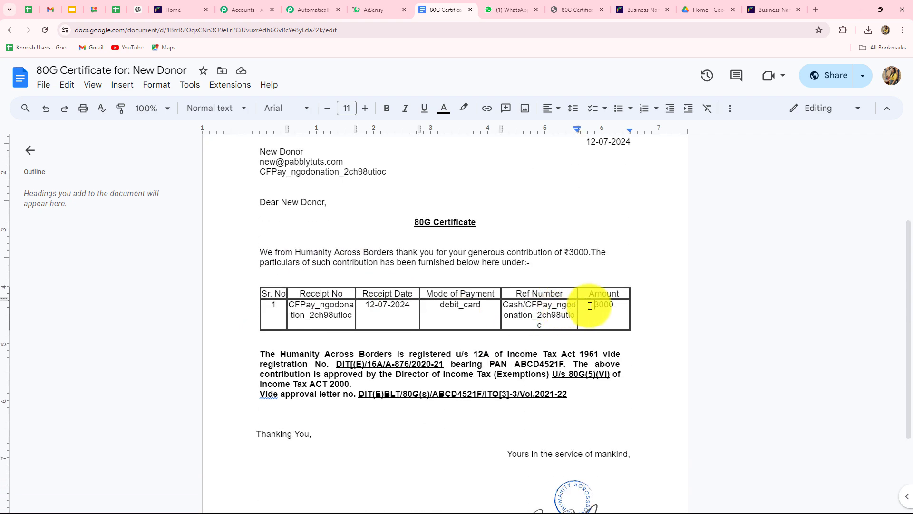
{"action": "left_click_drag", "start_coordinate": [587, 300], "coordinate": [647, 312]}
{"action": "left_click", "coordinate": [800, 368]}
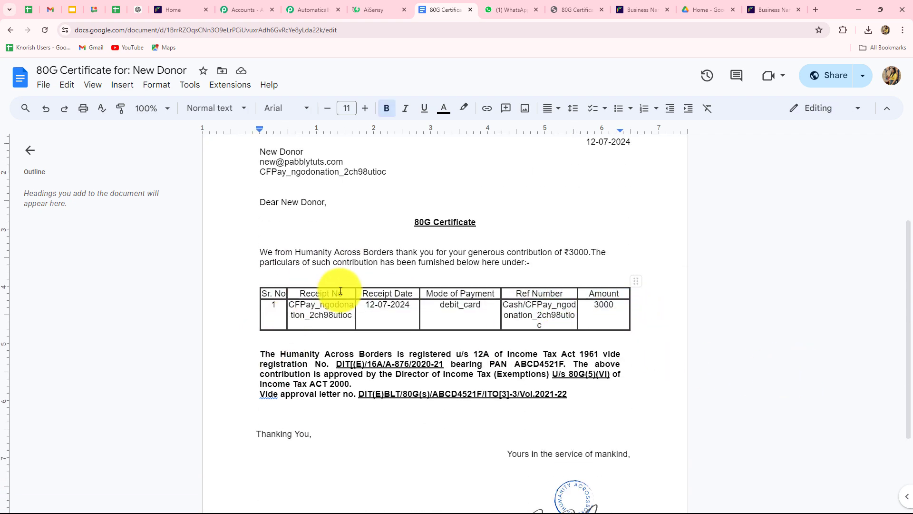
{"action": "scroll", "coordinate": [447, 356], "scroll_direction": "down", "scroll_amount": 3}
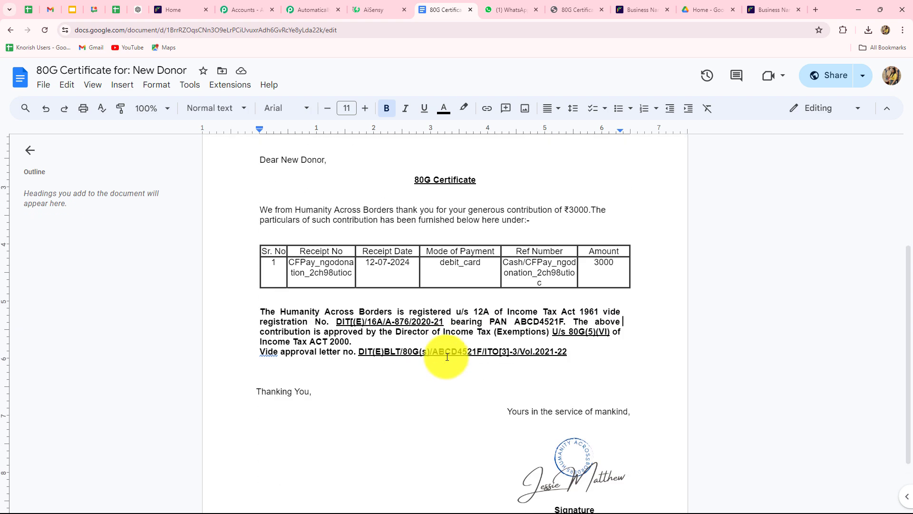
Check the WhatsApp message arrived, then return to the Pabbly workflow and AiSensy tabs.
{"action": "left_click", "coordinate": [496, 11]}
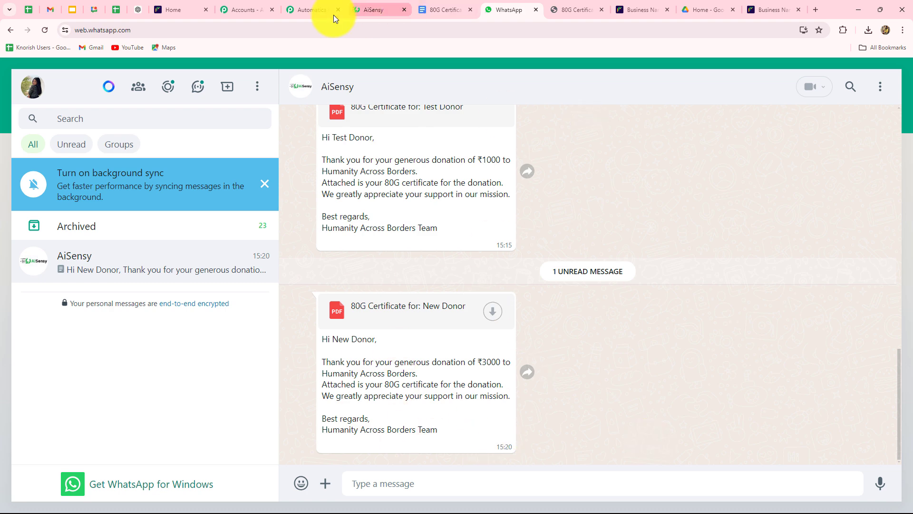
{"action": "left_click", "coordinate": [305, 10]}
{"action": "left_click", "coordinate": [353, 10]}
{"action": "left_click", "coordinate": [307, 10]}
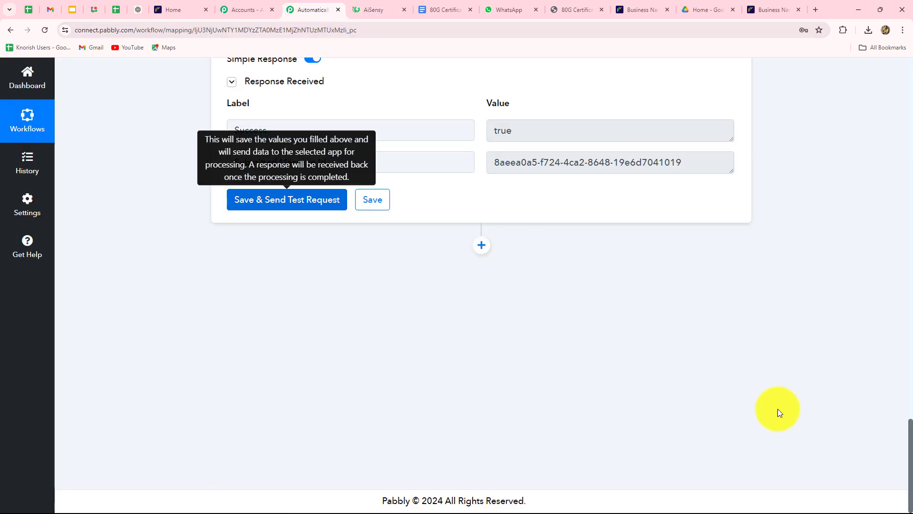
{"action": "scroll", "coordinate": [790, 409], "scroll_direction": "up", "scroll_amount": 10}
{"action": "scroll", "coordinate": [791, 395], "scroll_direction": "up", "scroll_amount": 15}
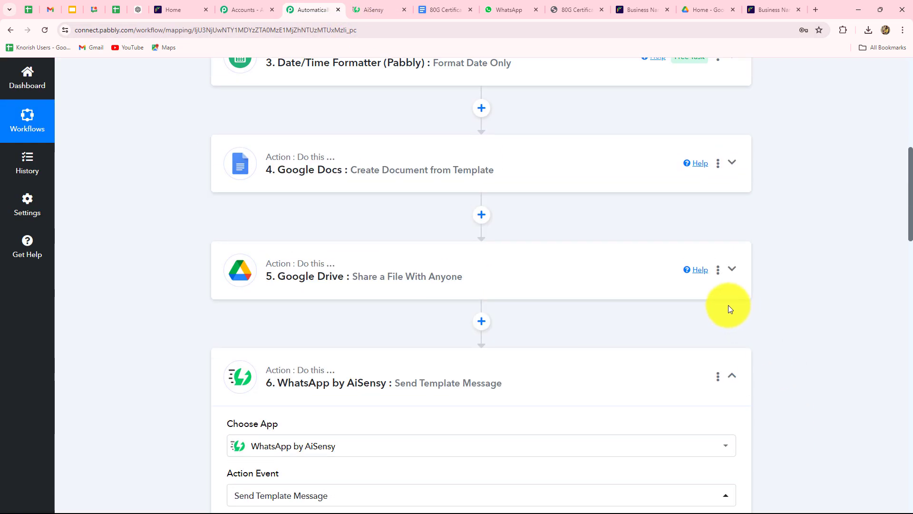
{"action": "scroll", "coordinate": [747, 371], "scroll_direction": "up", "scroll_amount": 7}
{"action": "scroll", "coordinate": [657, 352], "scroll_direction": "down", "scroll_amount": 3}
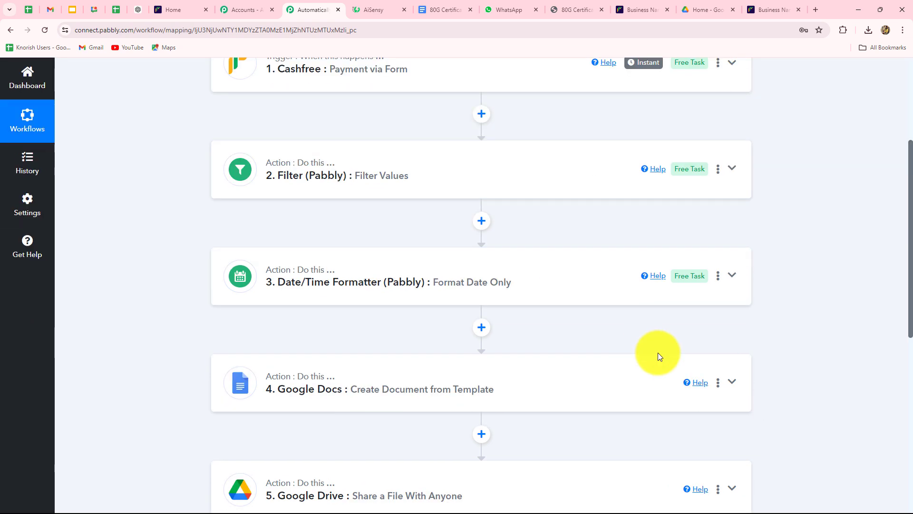
{"action": "scroll", "coordinate": [851, 330], "scroll_direction": "down", "scroll_amount": 3}
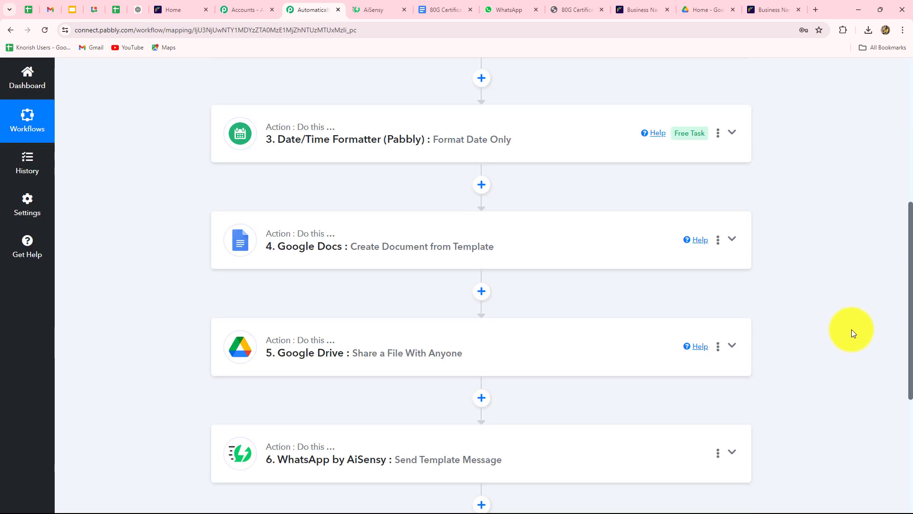
{"action": "scroll", "coordinate": [852, 329], "scroll_direction": "down", "scroll_amount": 4}
{"action": "scroll", "coordinate": [851, 329], "scroll_direction": "up", "scroll_amount": 10}
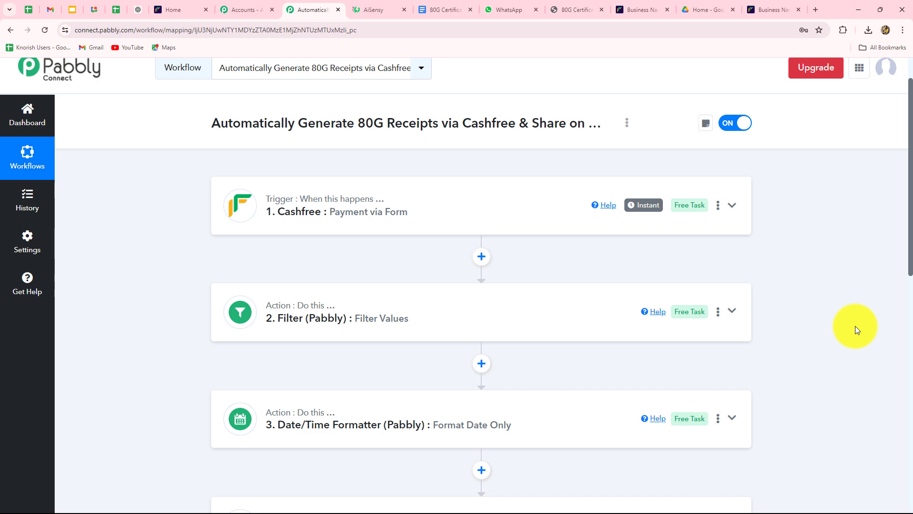
{"action": "scroll", "coordinate": [845, 326], "scroll_direction": "down", "scroll_amount": 4}
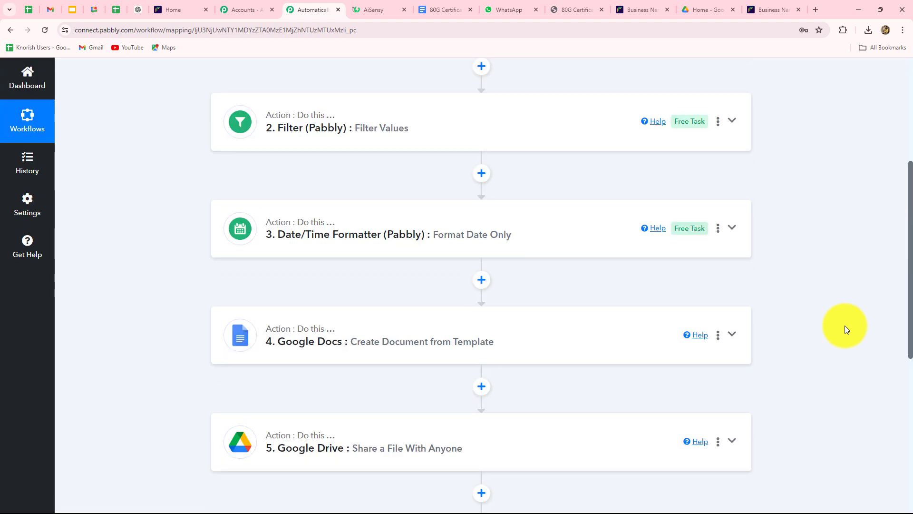
{"action": "scroll", "coordinate": [846, 328], "scroll_direction": "down", "scroll_amount": 5}
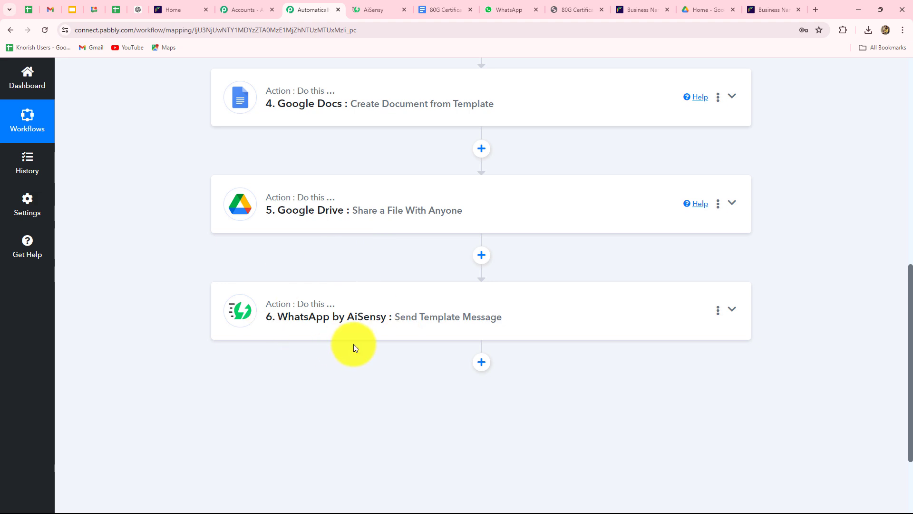
{"action": "scroll", "coordinate": [867, 306], "scroll_direction": "up", "scroll_amount": 10}
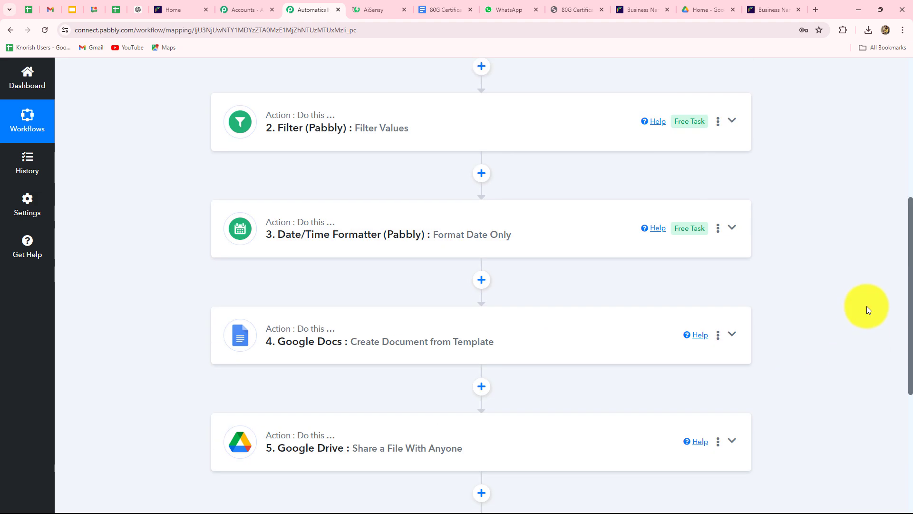
{"action": "scroll", "coordinate": [866, 306], "scroll_direction": "down", "scroll_amount": 5}
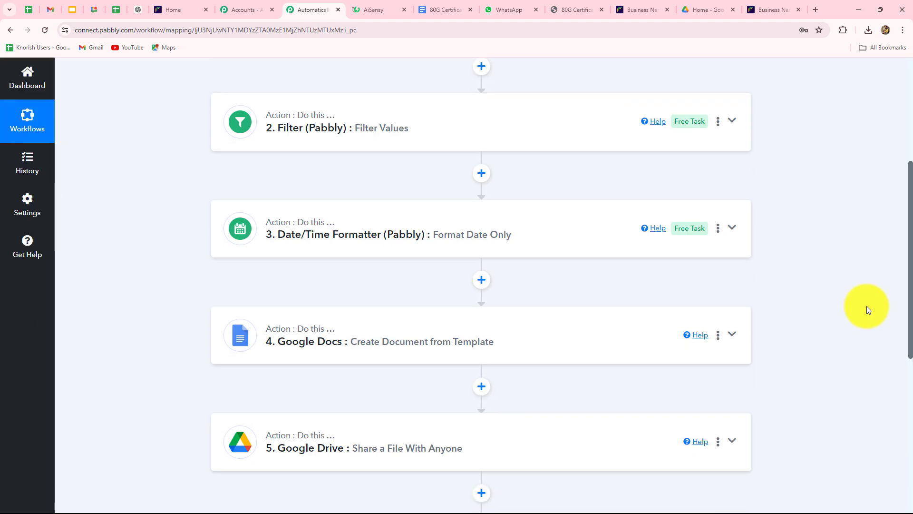